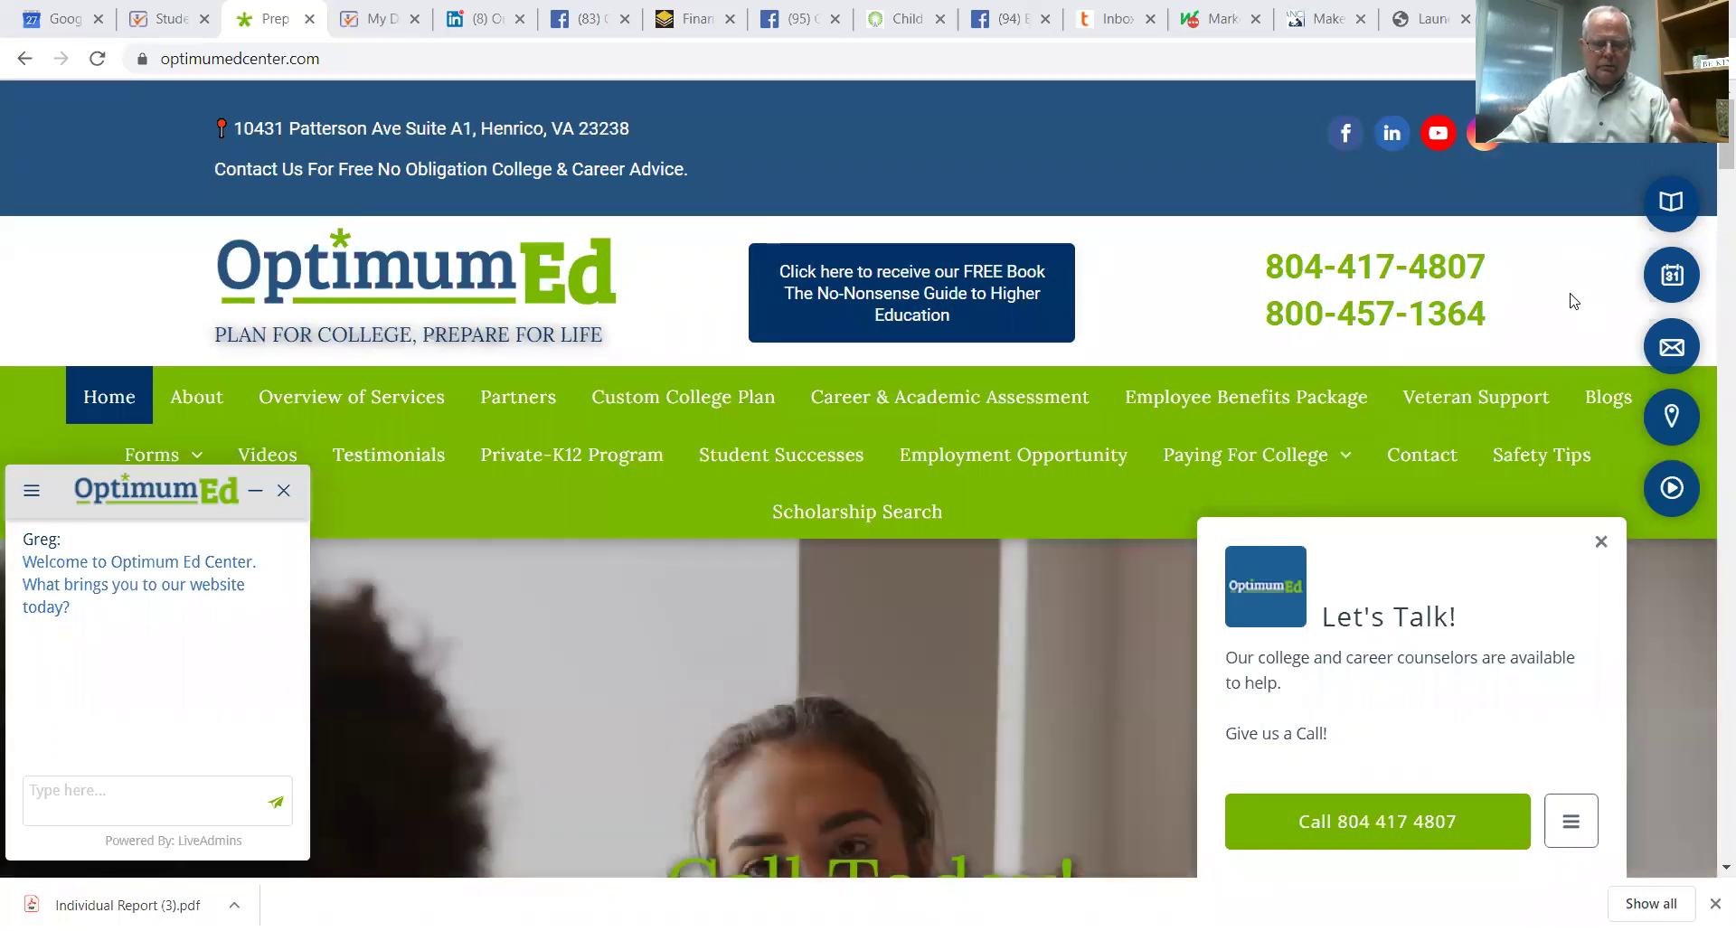
Step: Log in to the CustomCollegePlan student account with the account e-mail and password
left_click(1555, 228)
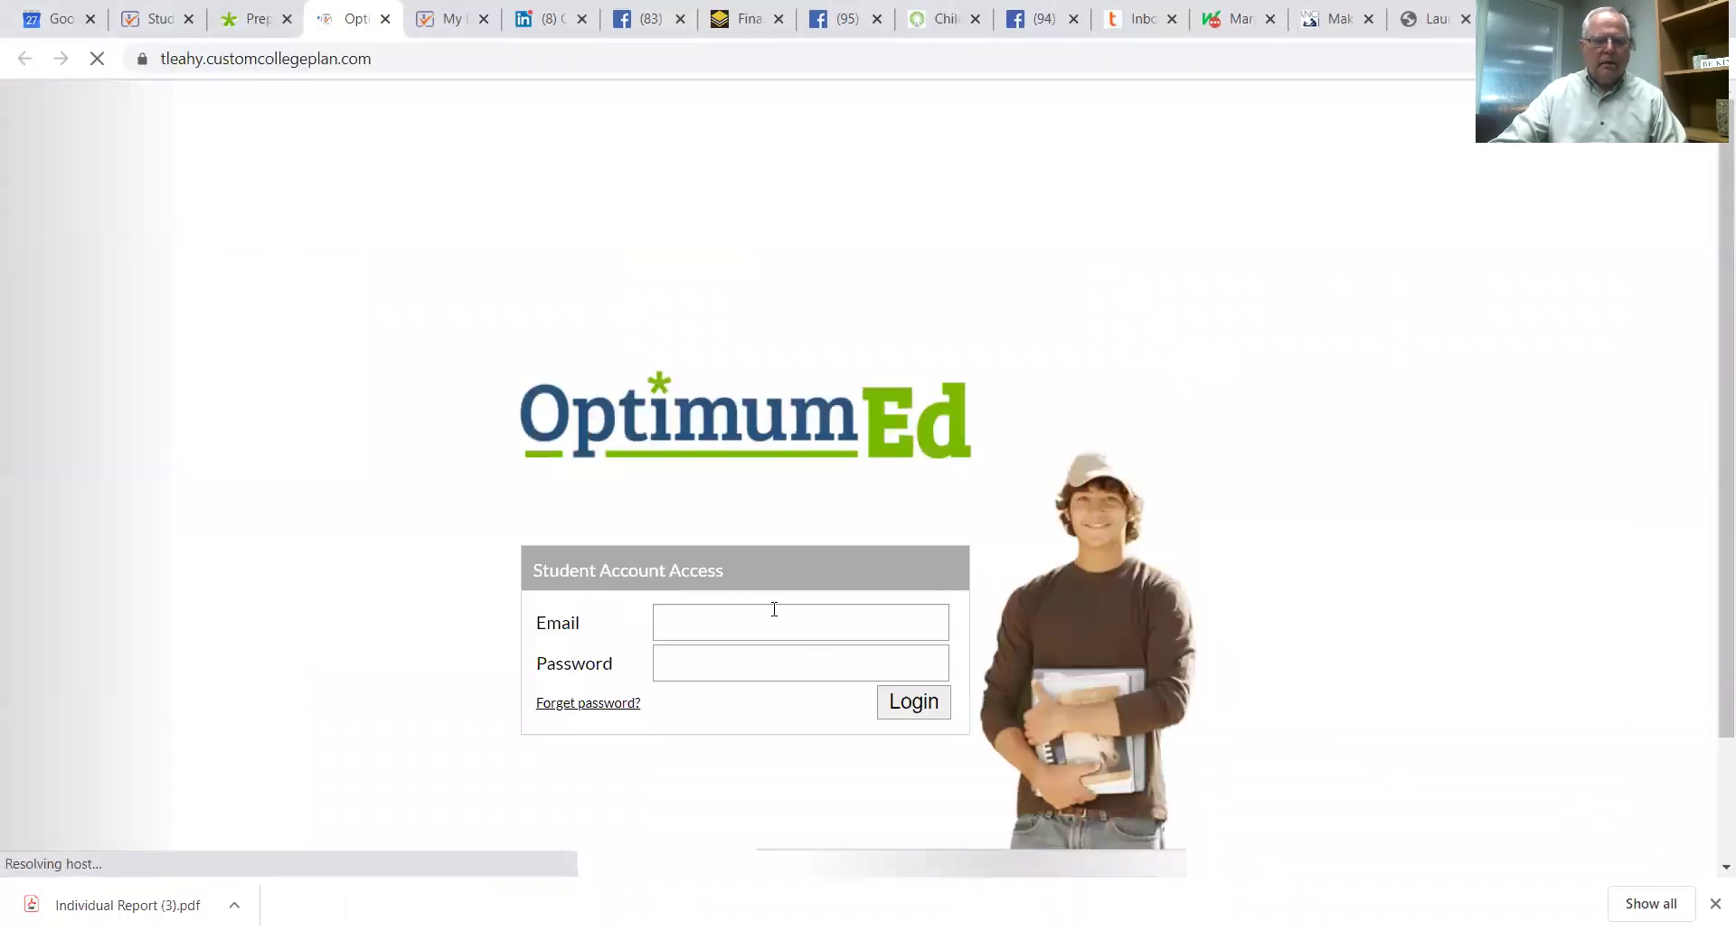
left_click(718, 621)
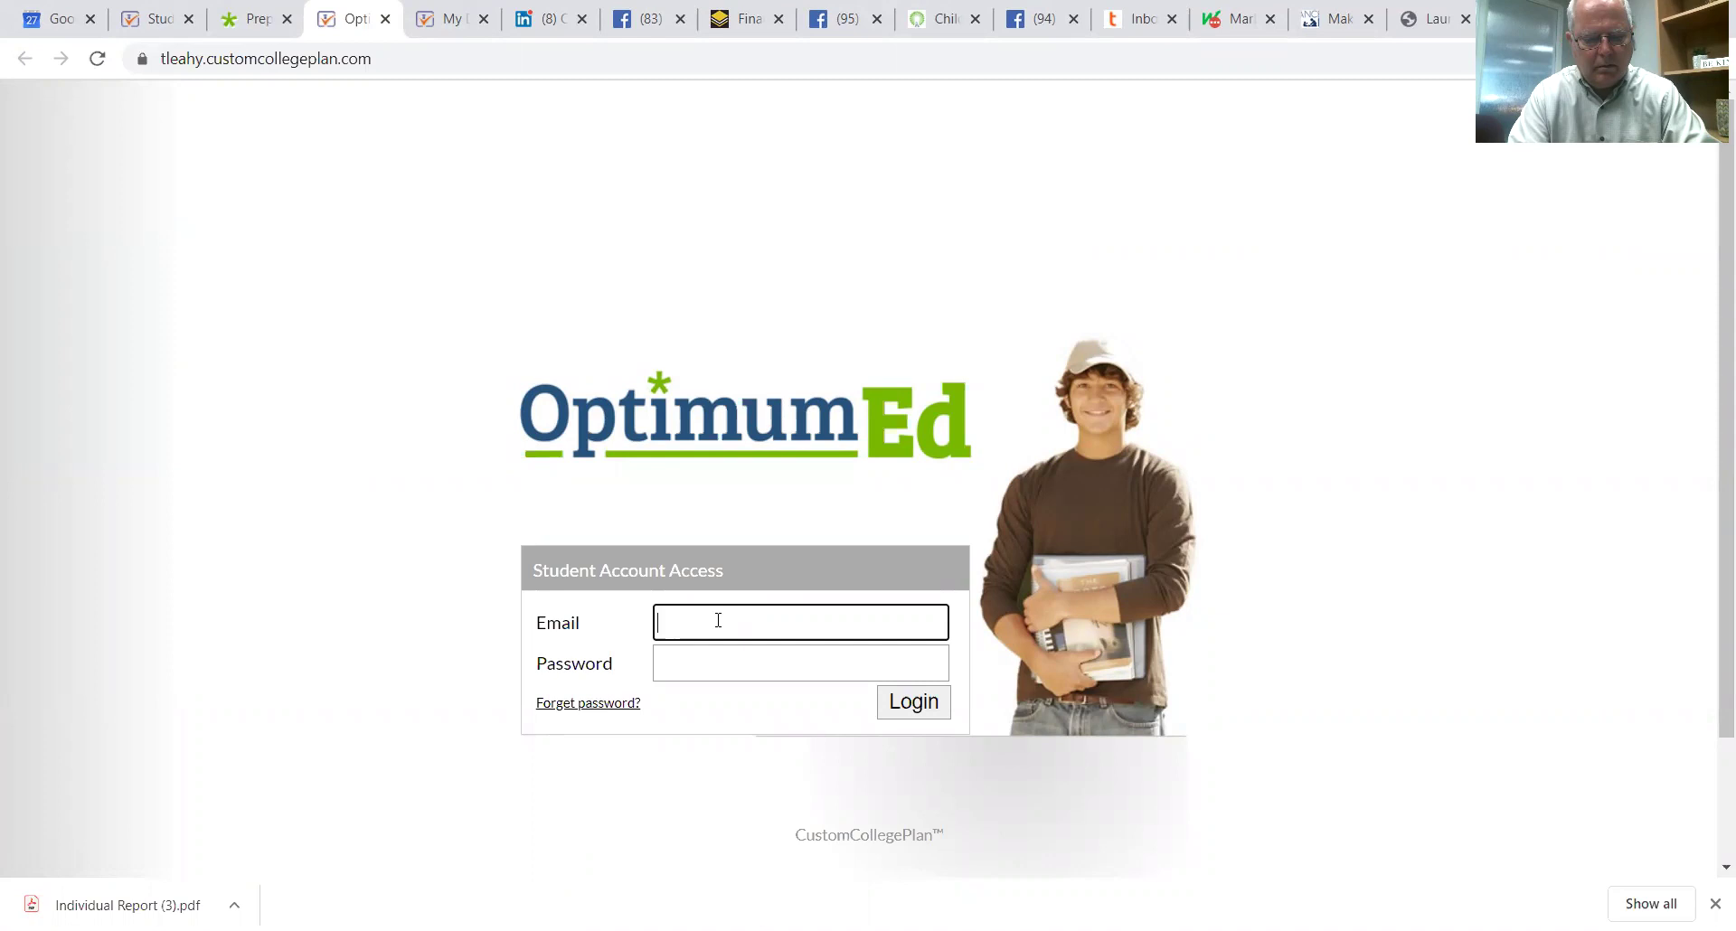
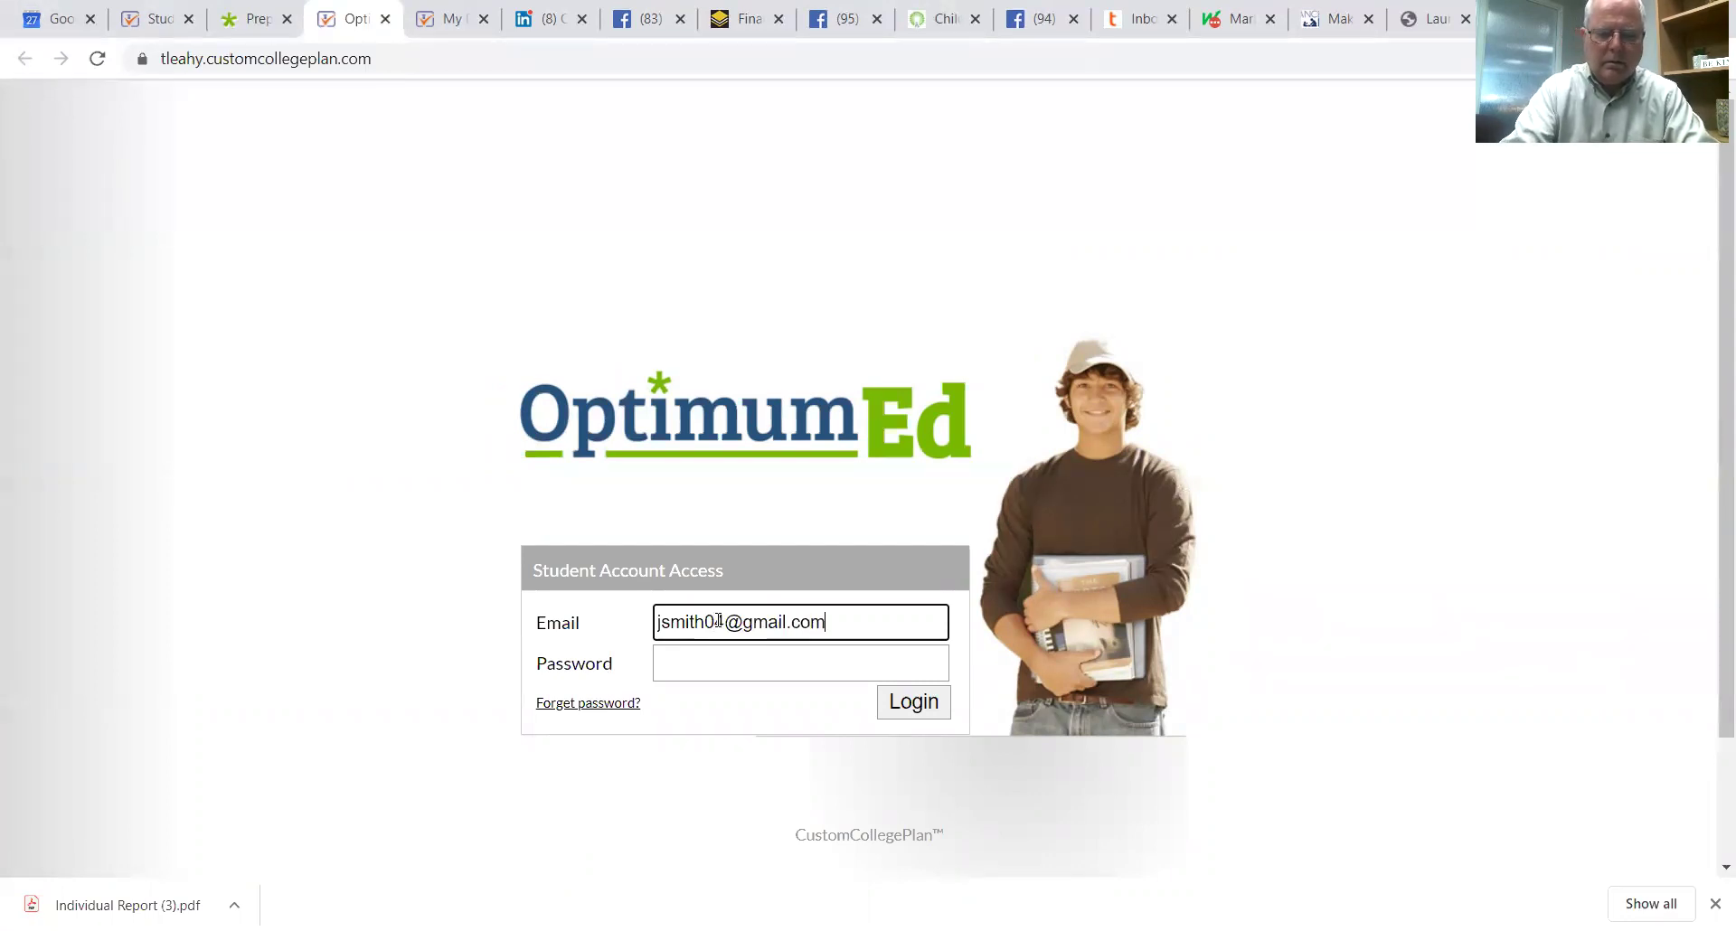
left_click(678, 665)
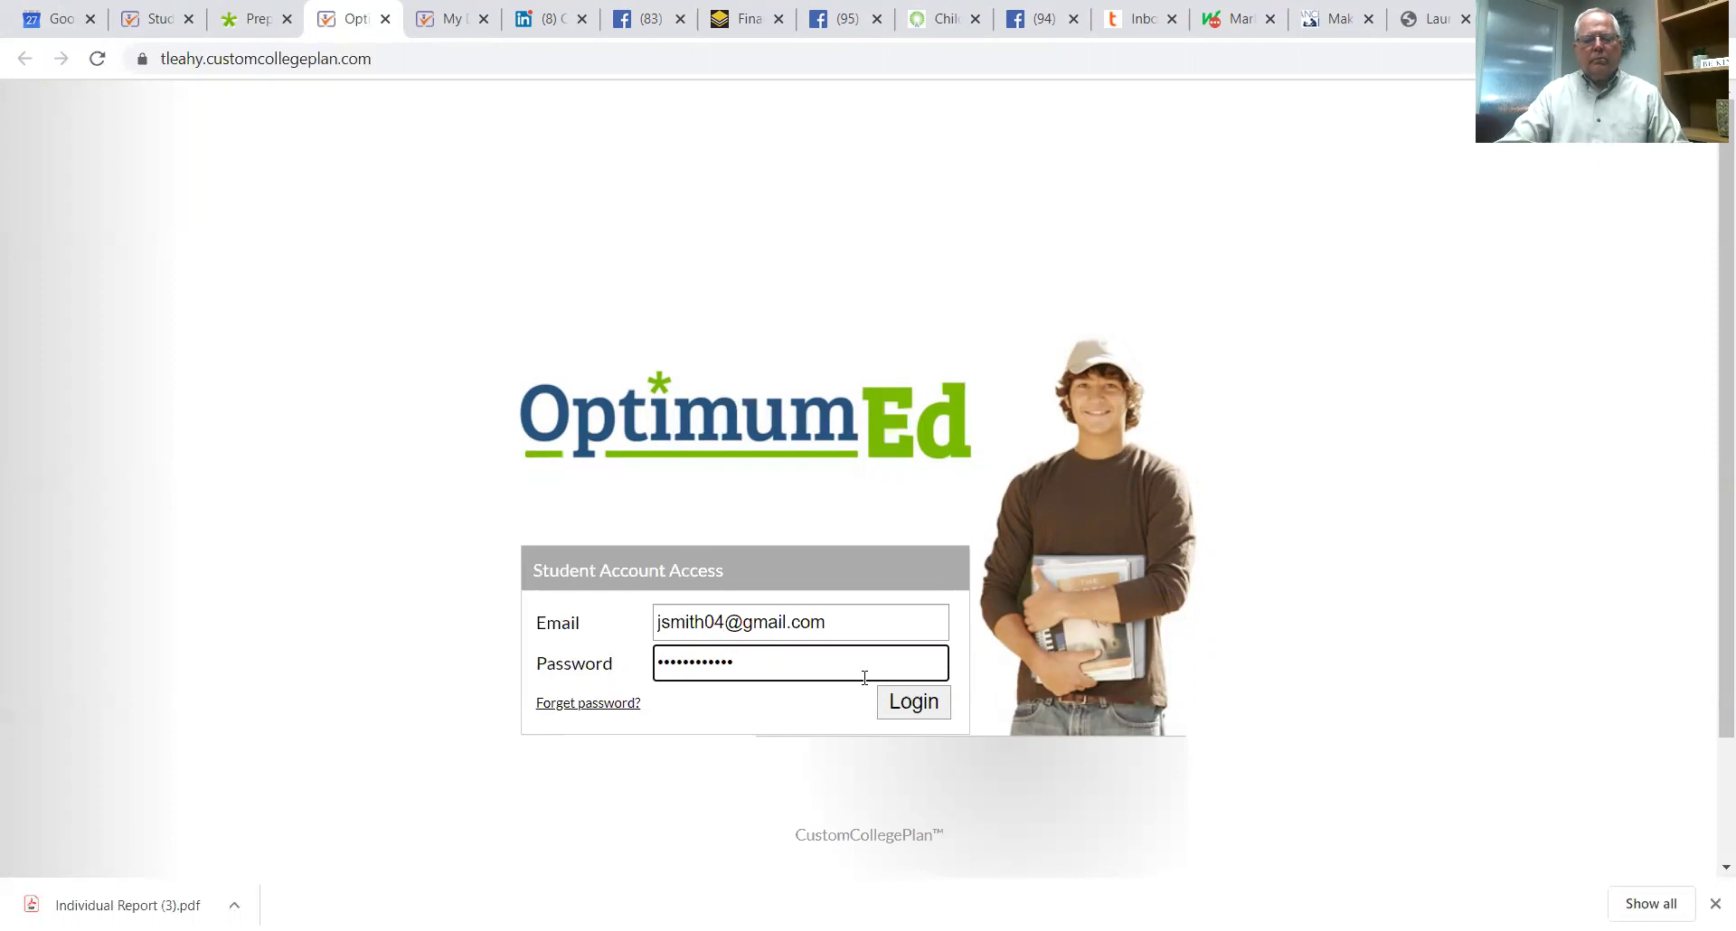
left_click(919, 713)
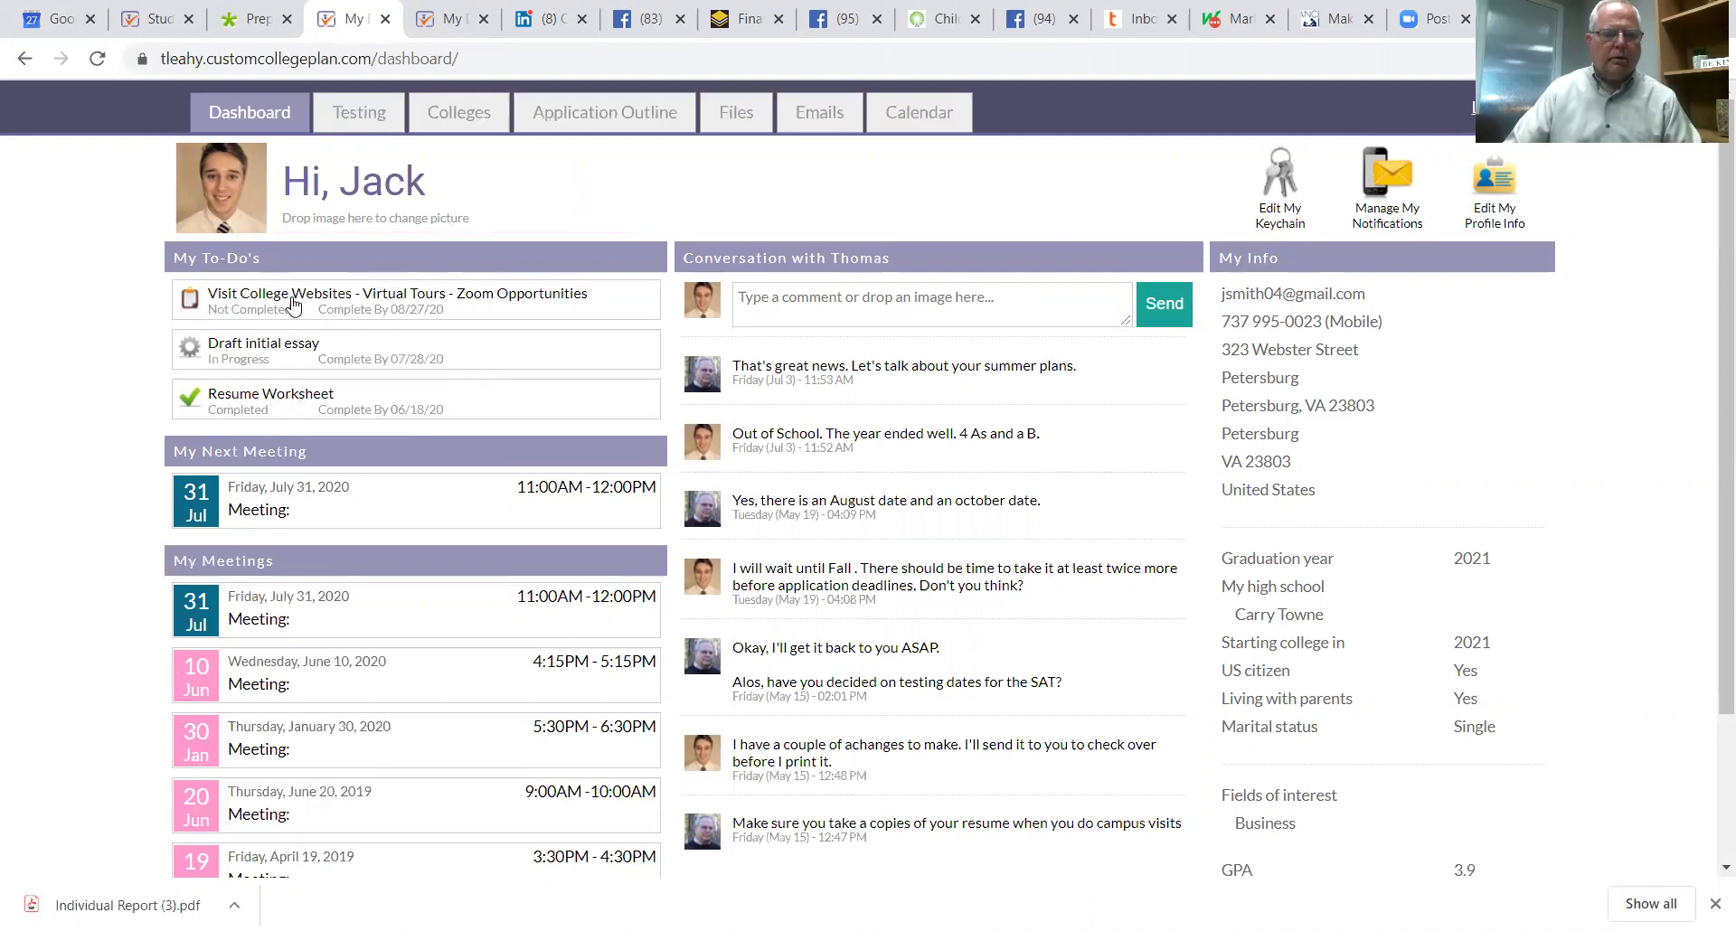
left_click(292, 304)
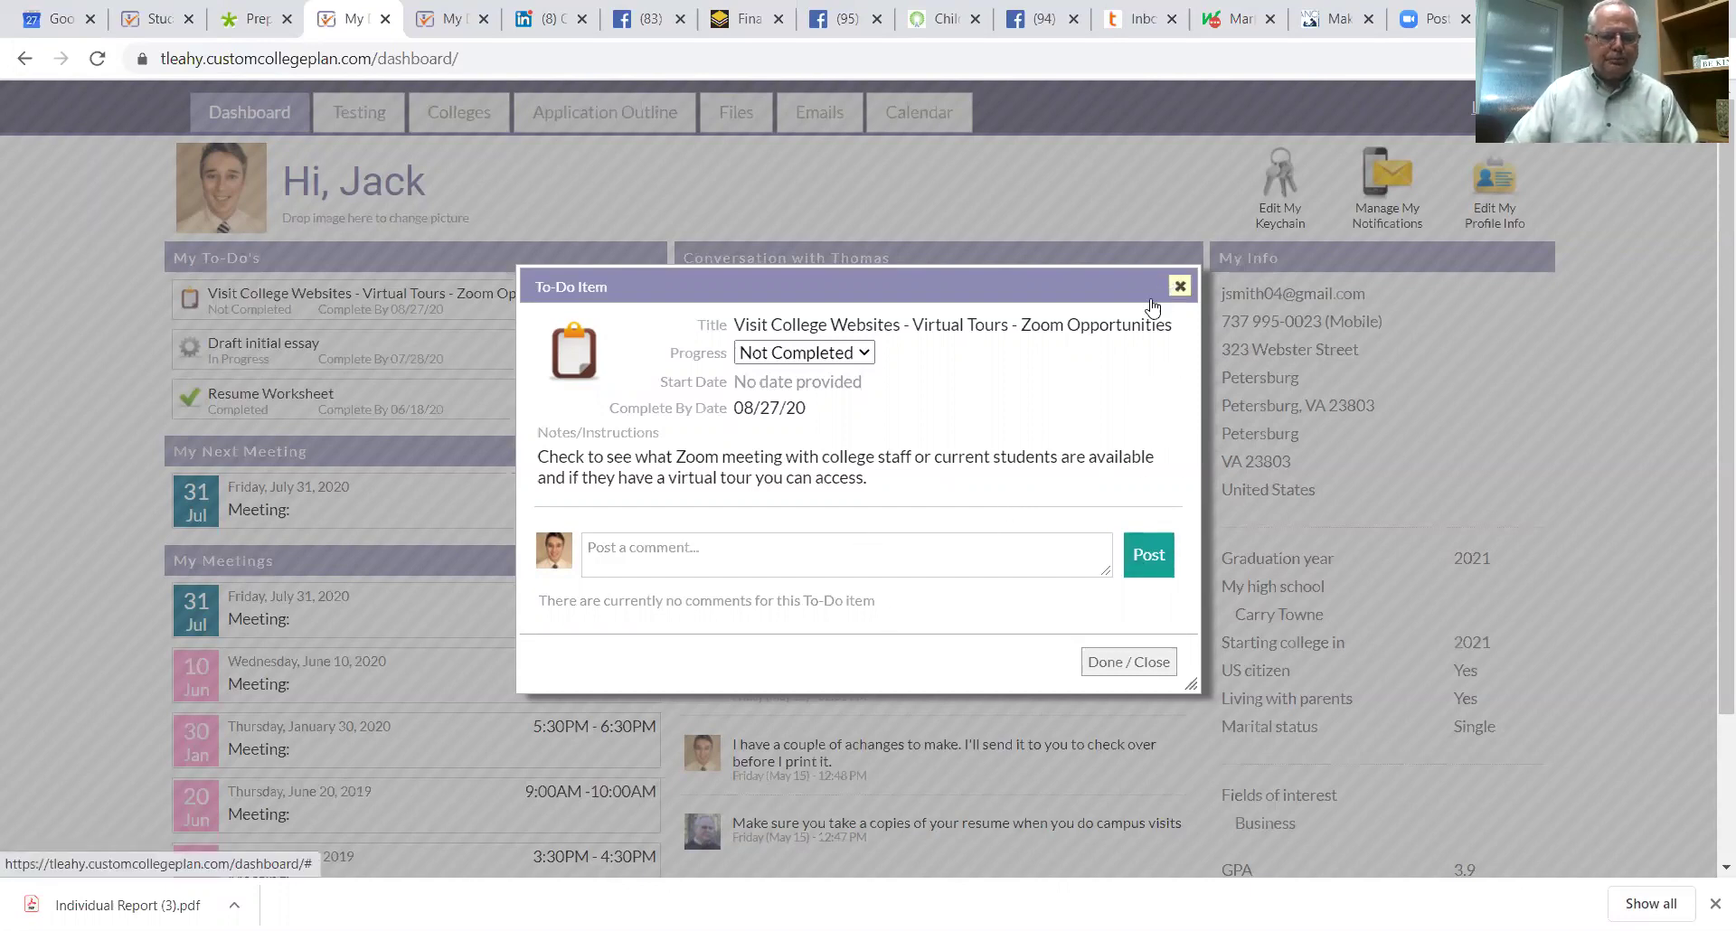
left_click(1179, 287)
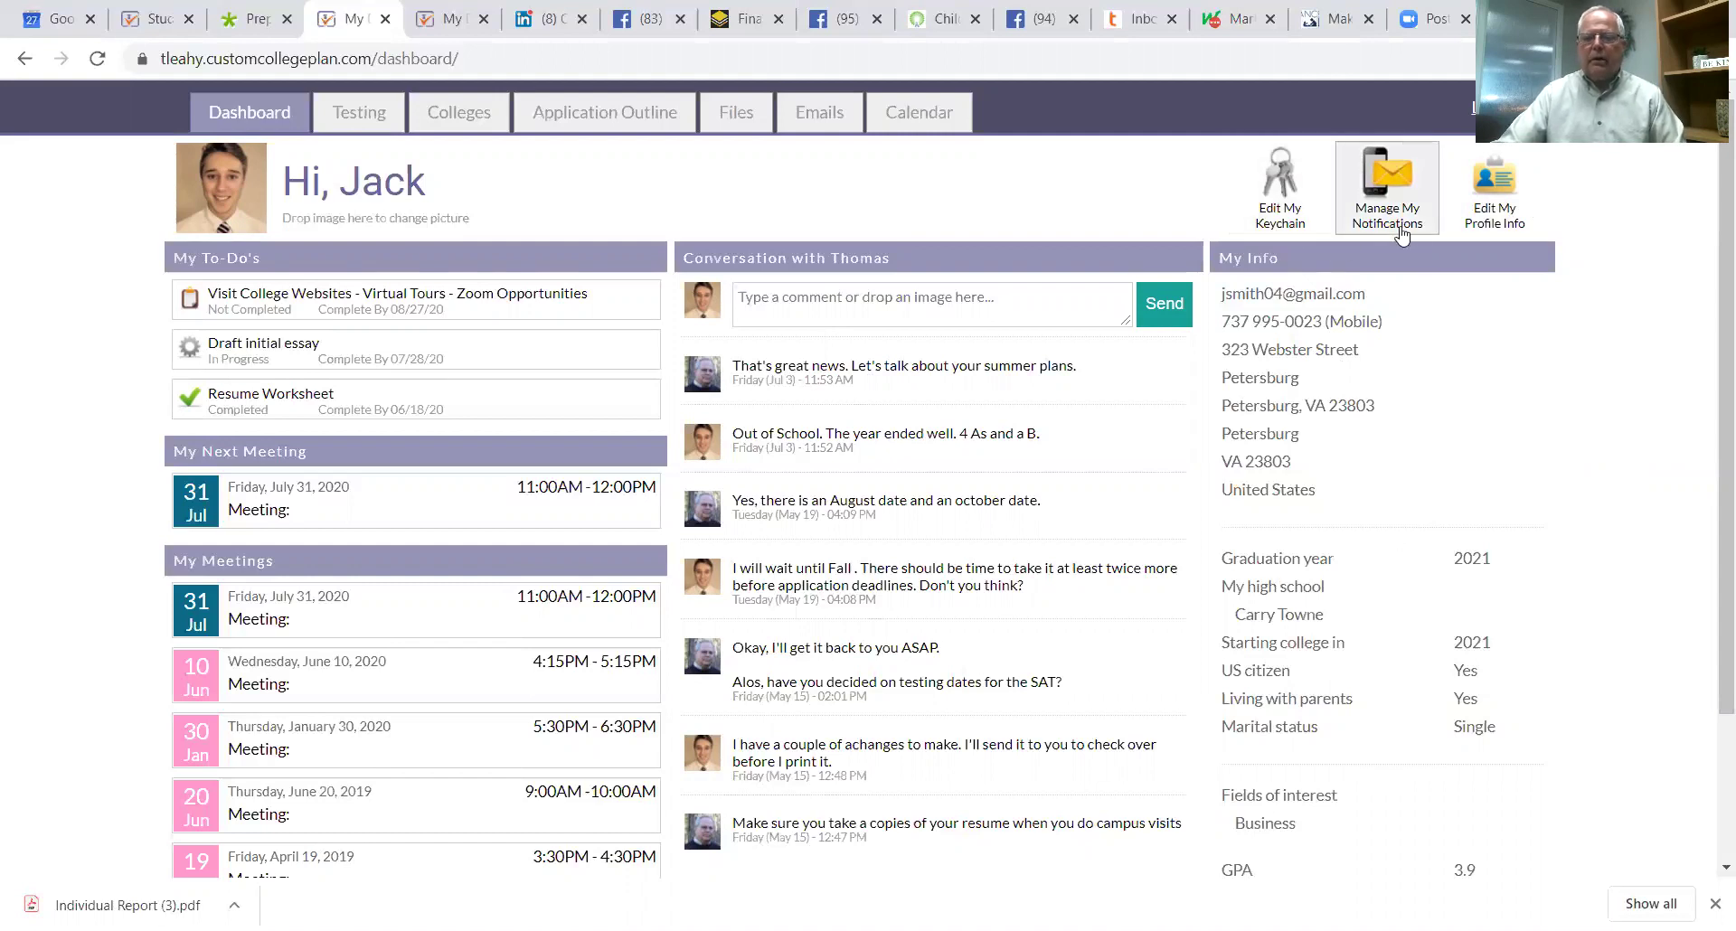
Step: Save the profile info, check notification settings, then open My Keychain of saved logins
left_click(1491, 190)
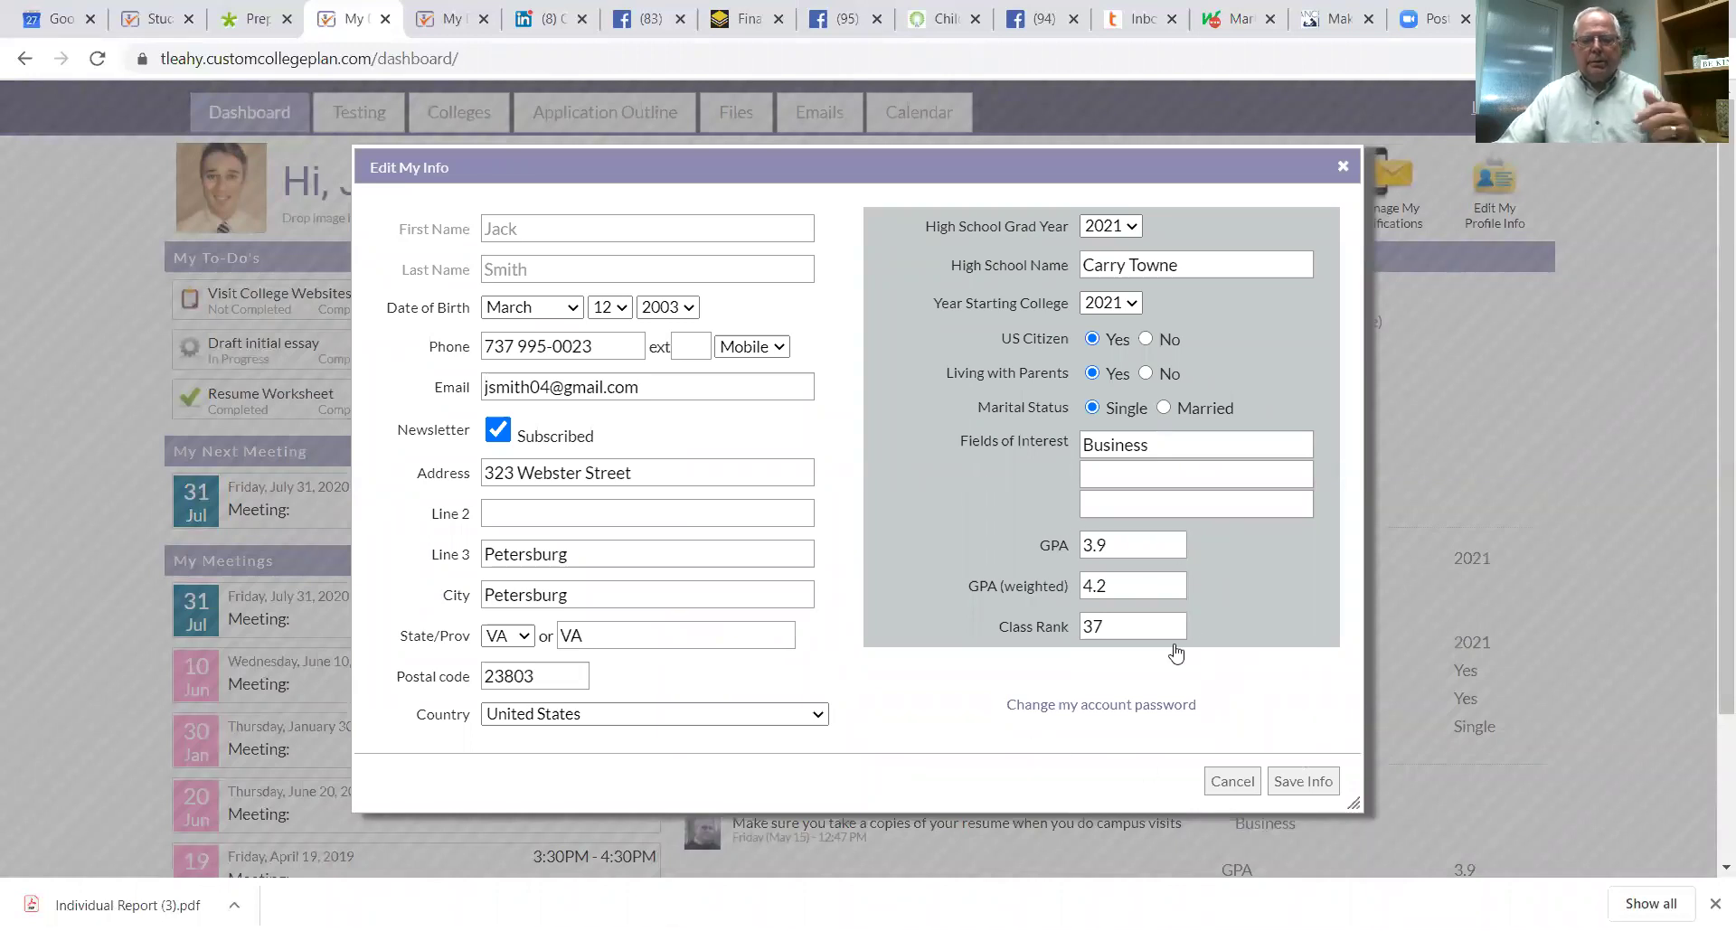
left_click(1308, 788)
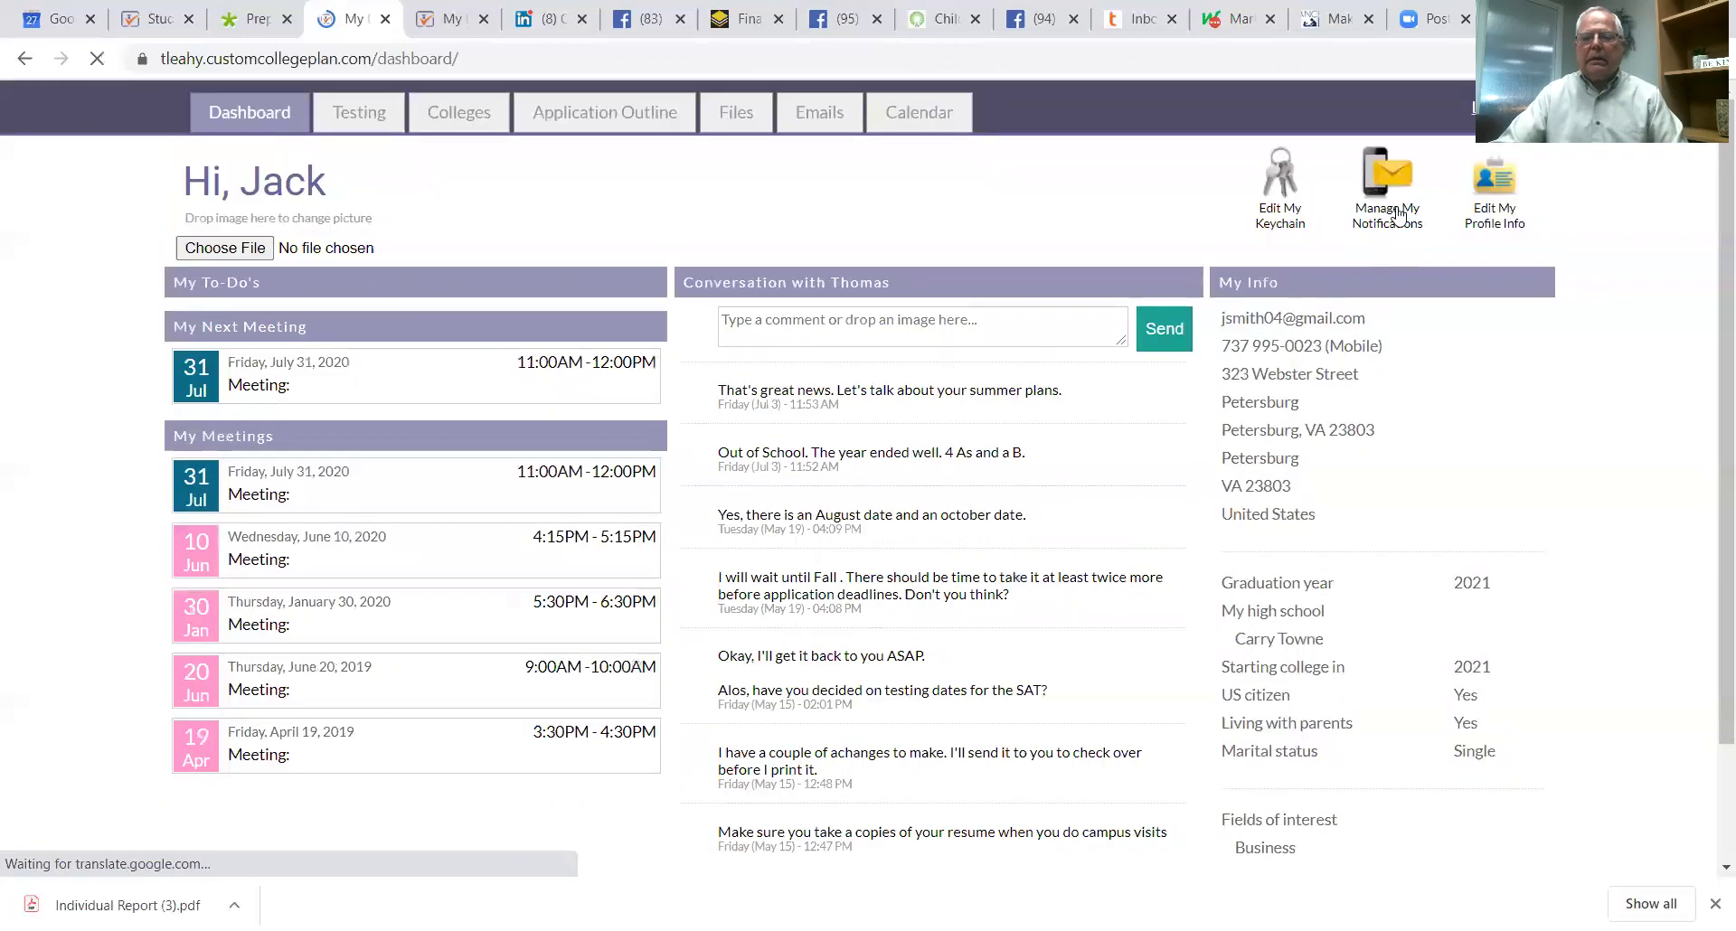
left_click(1399, 214)
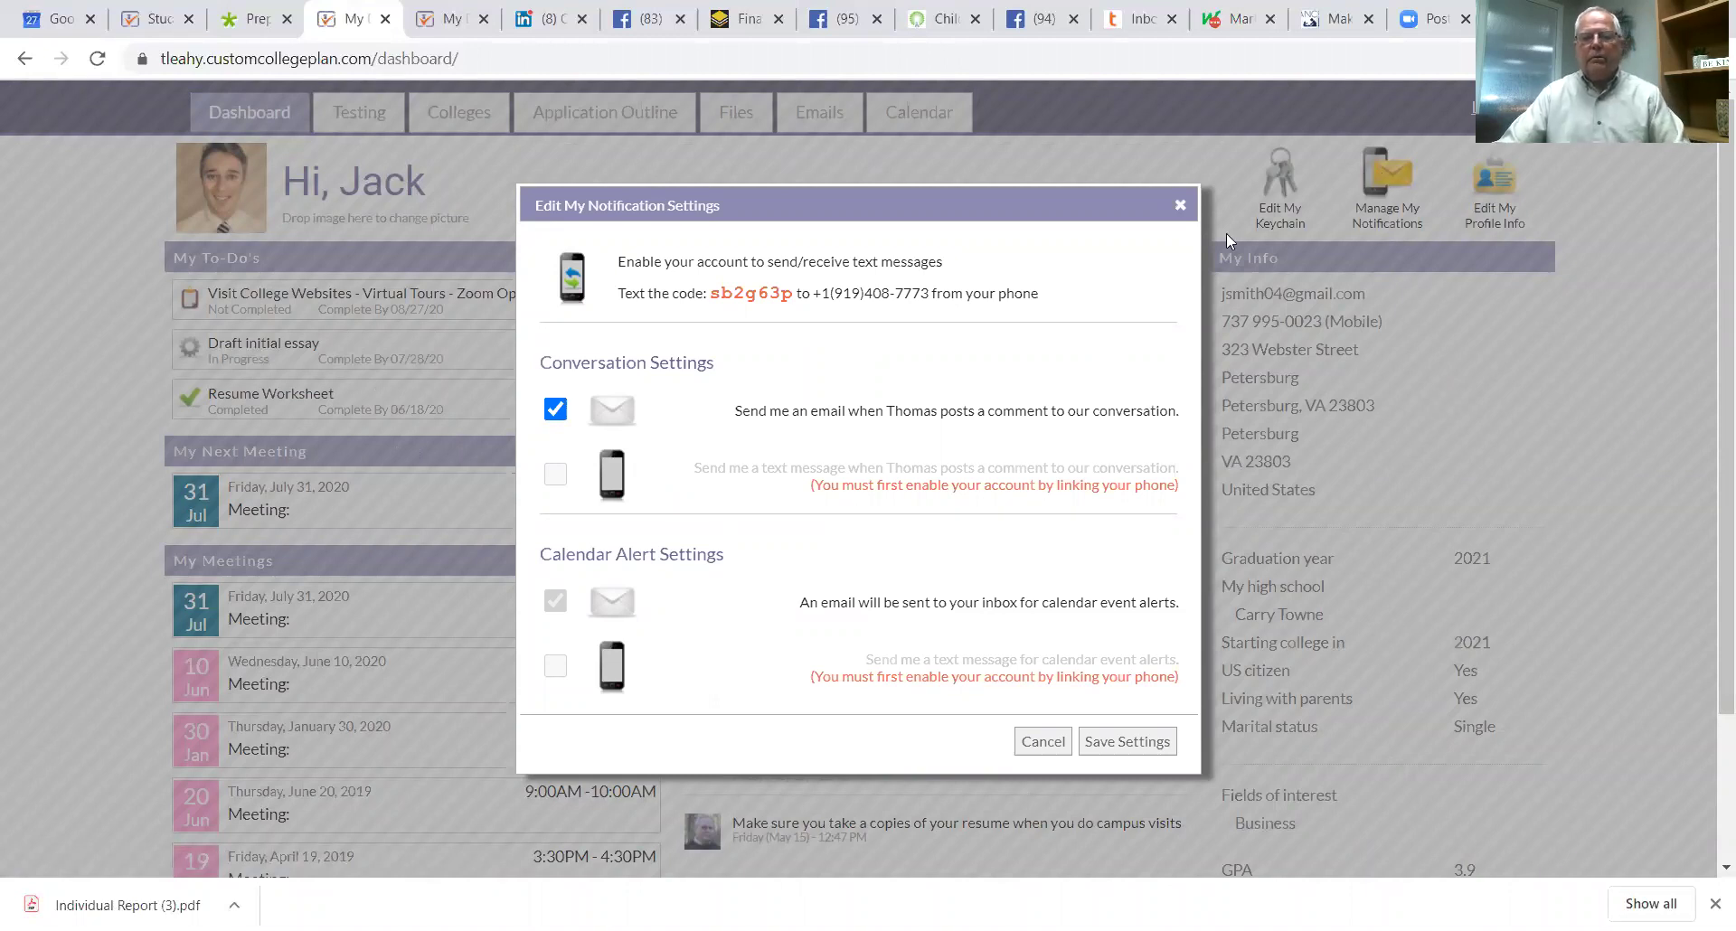
left_click_drag(818, 212, 808, 163)
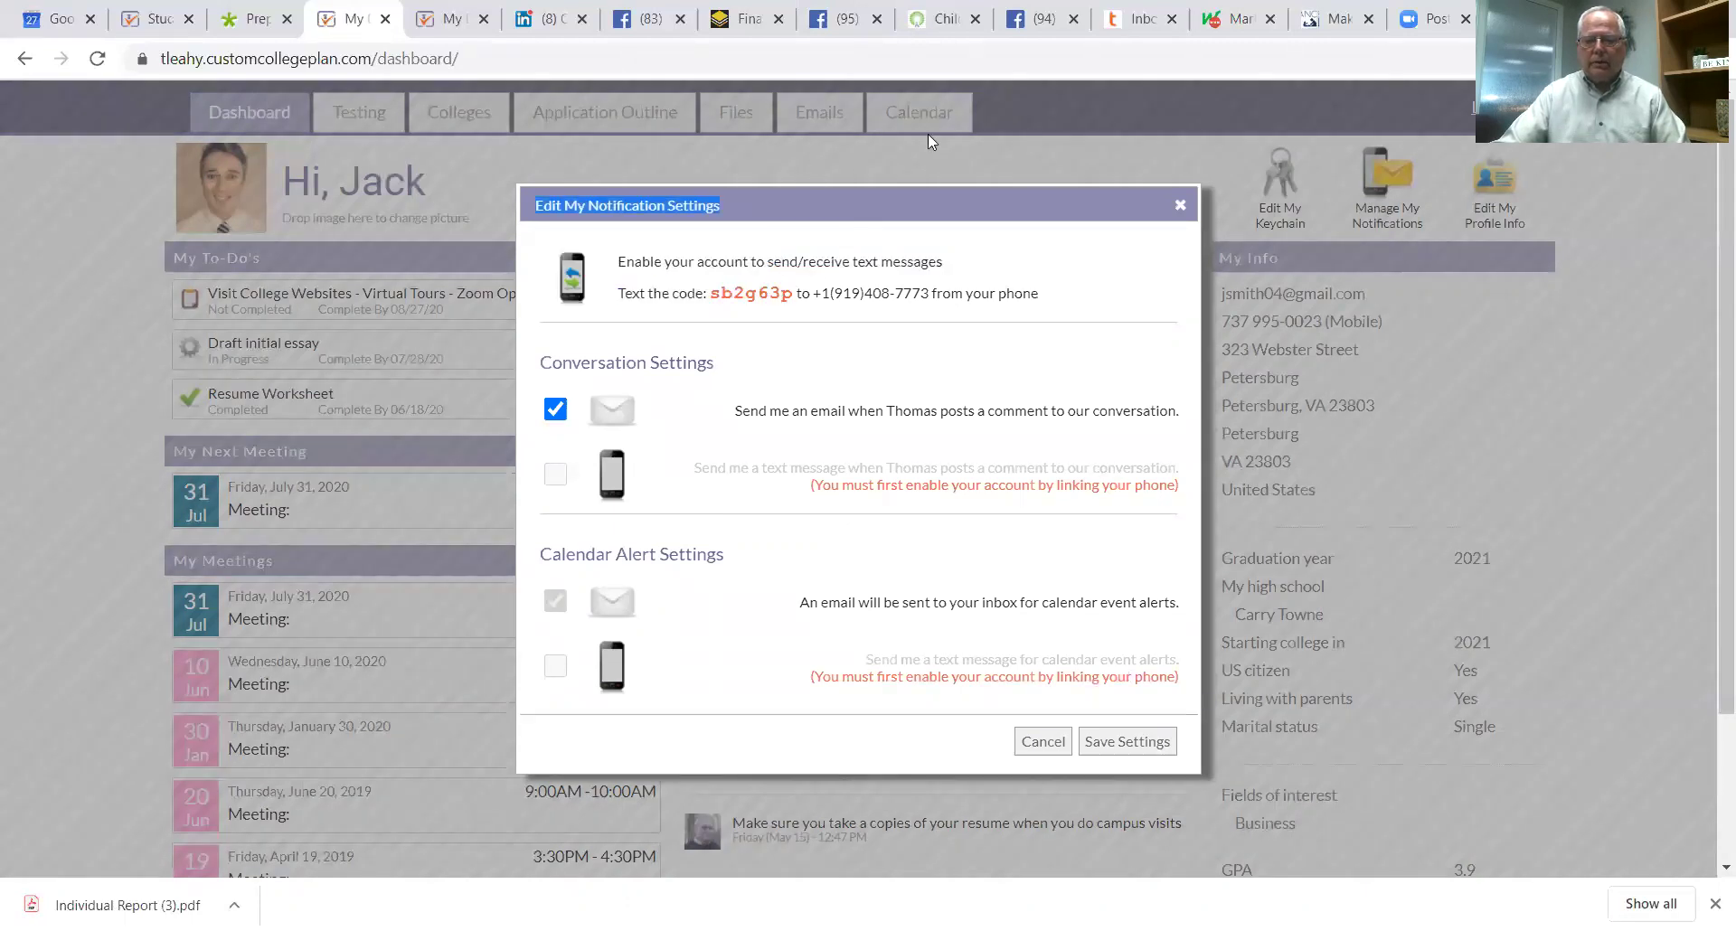
left_click(1180, 205)
left_click(1270, 194)
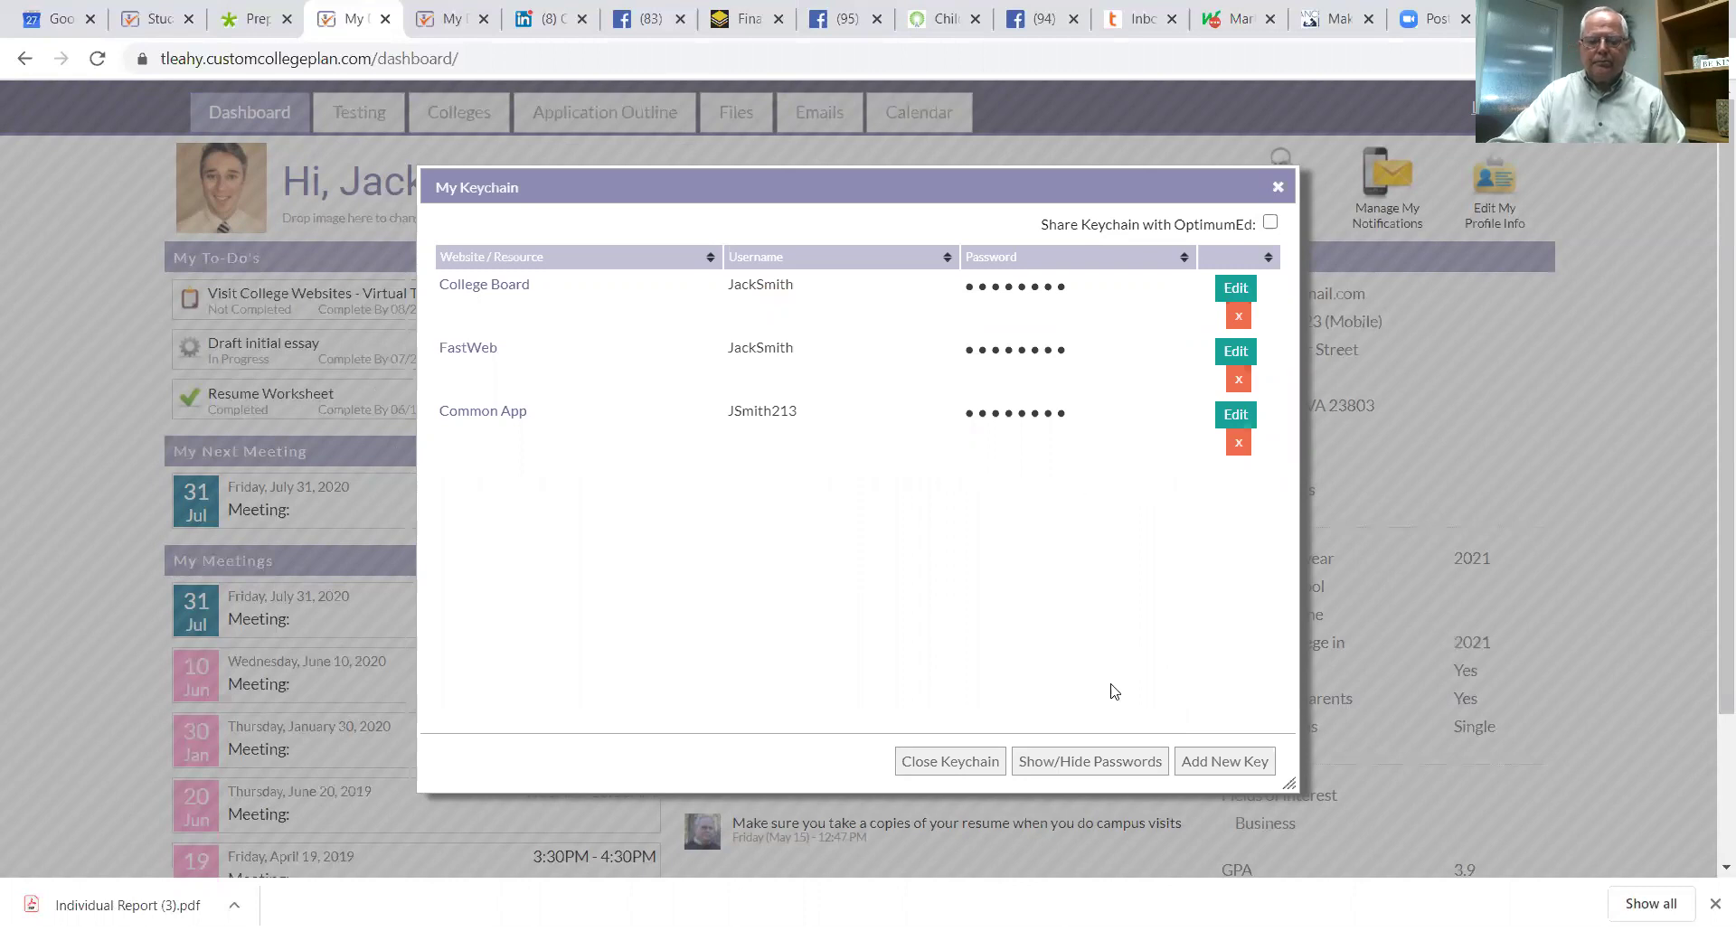
Step: Reveal the saved keychain passwords, then close My Keychain
left_click(1075, 768)
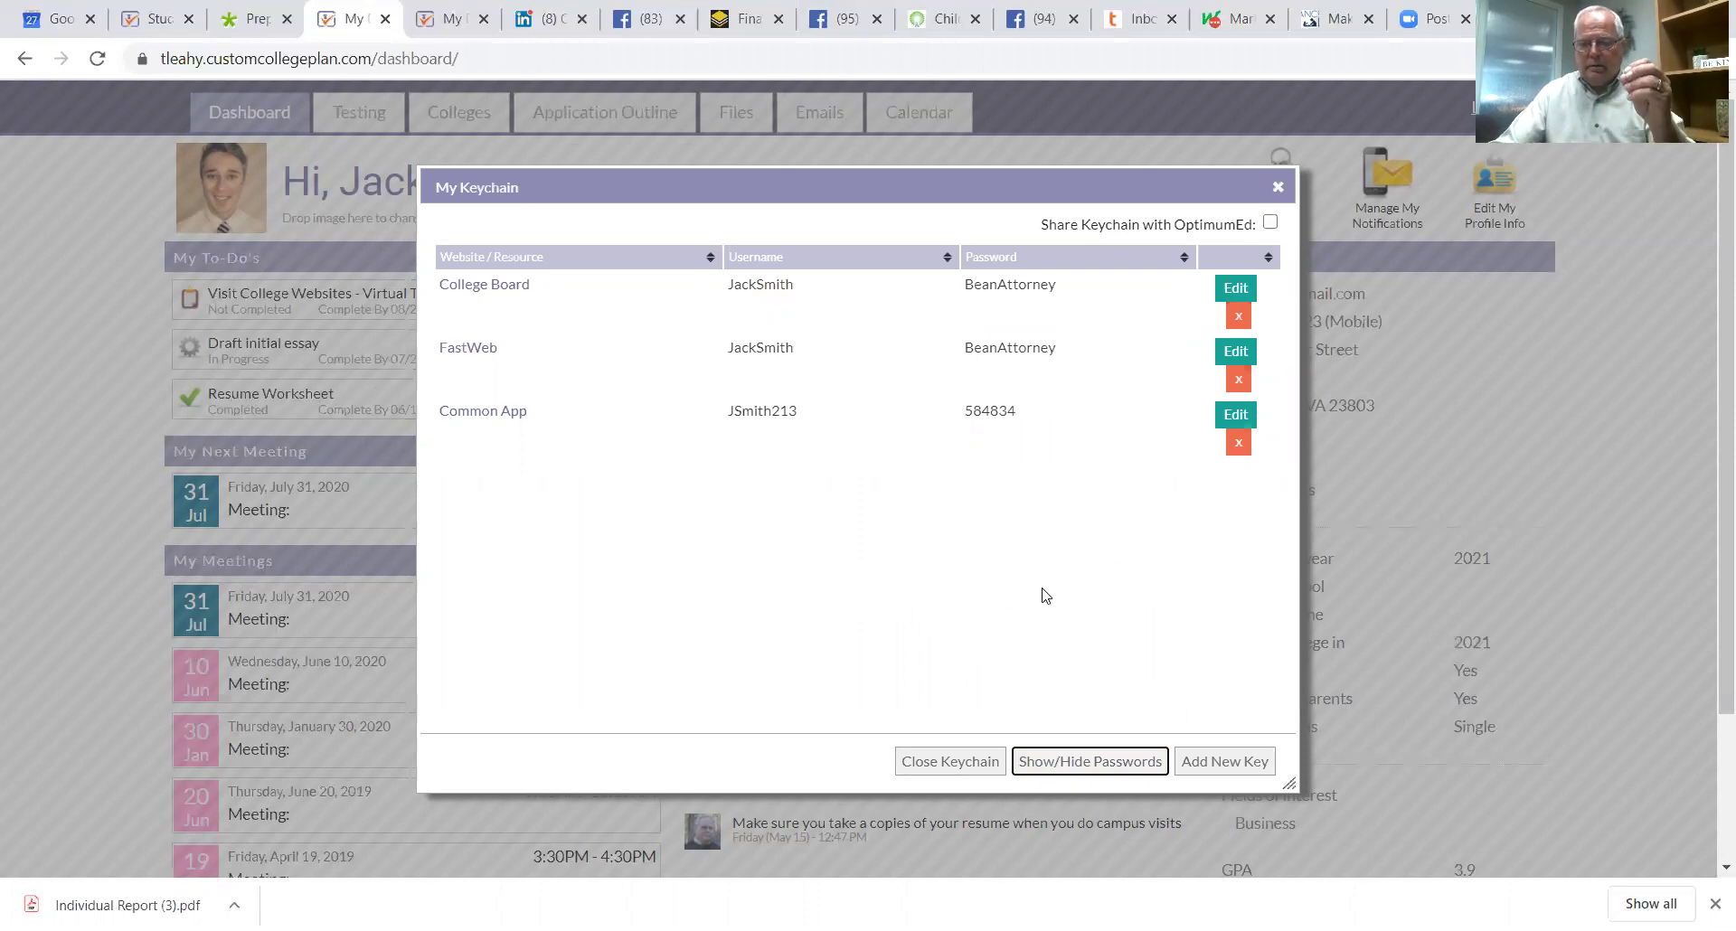
left_click(1284, 190)
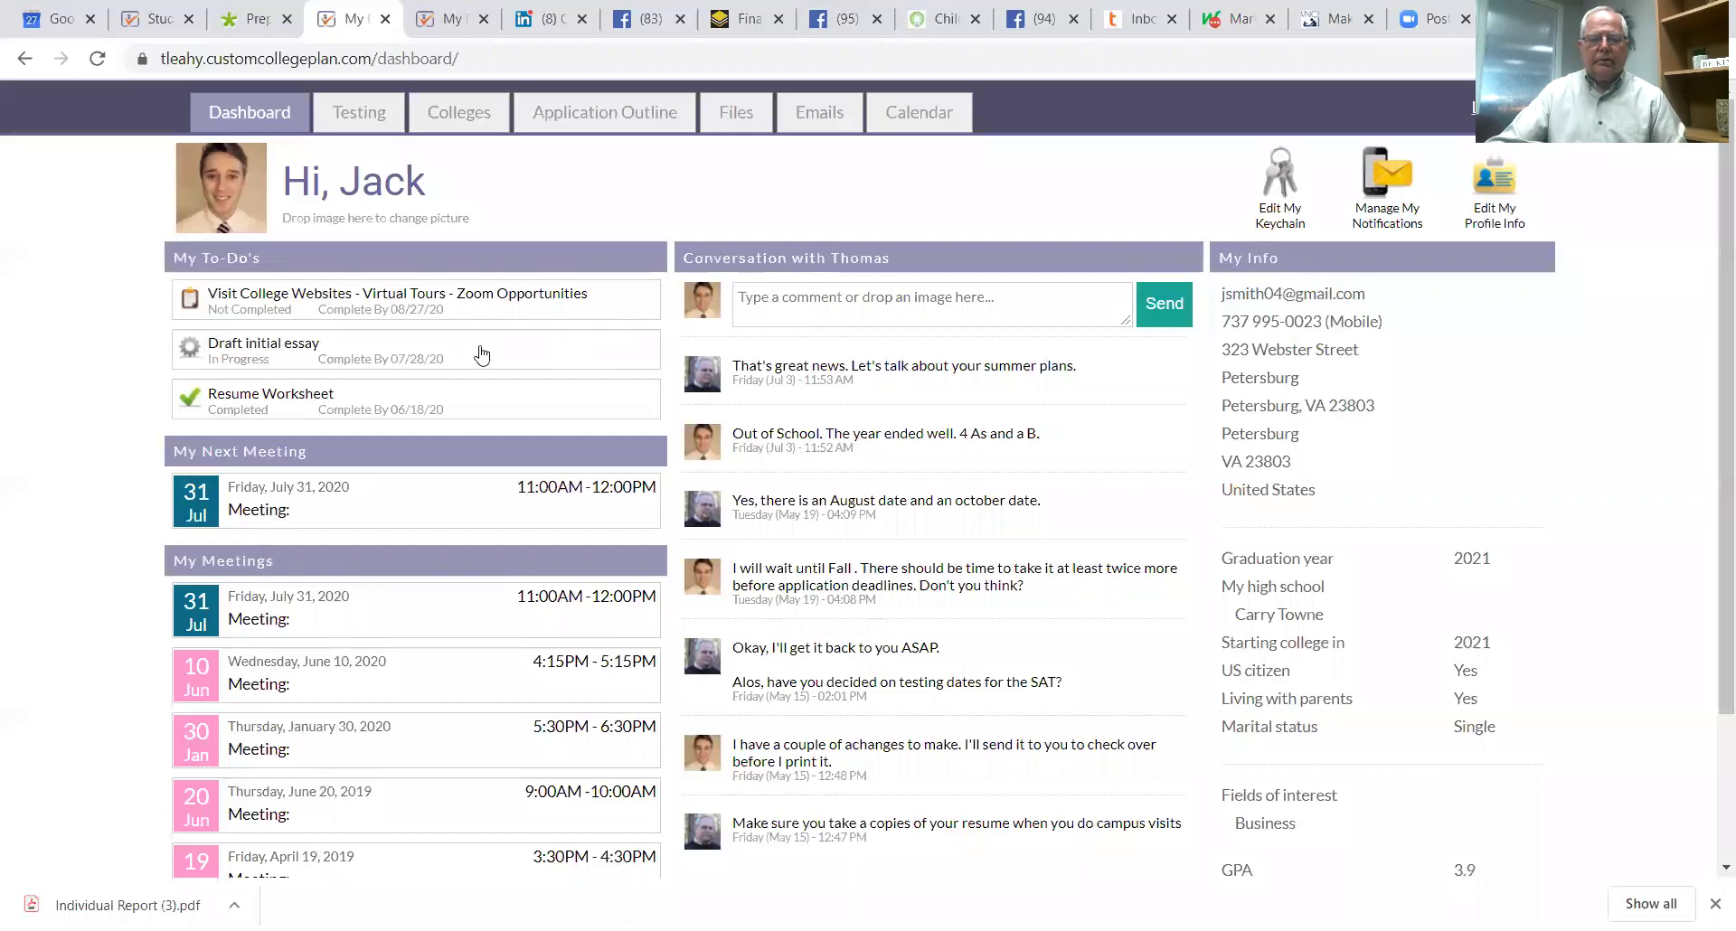
Step: Open the Testing page listing ACT and SAT dates with scores
scroll(617, 506, "down", 1)
scroll(570, 436, "up", 1)
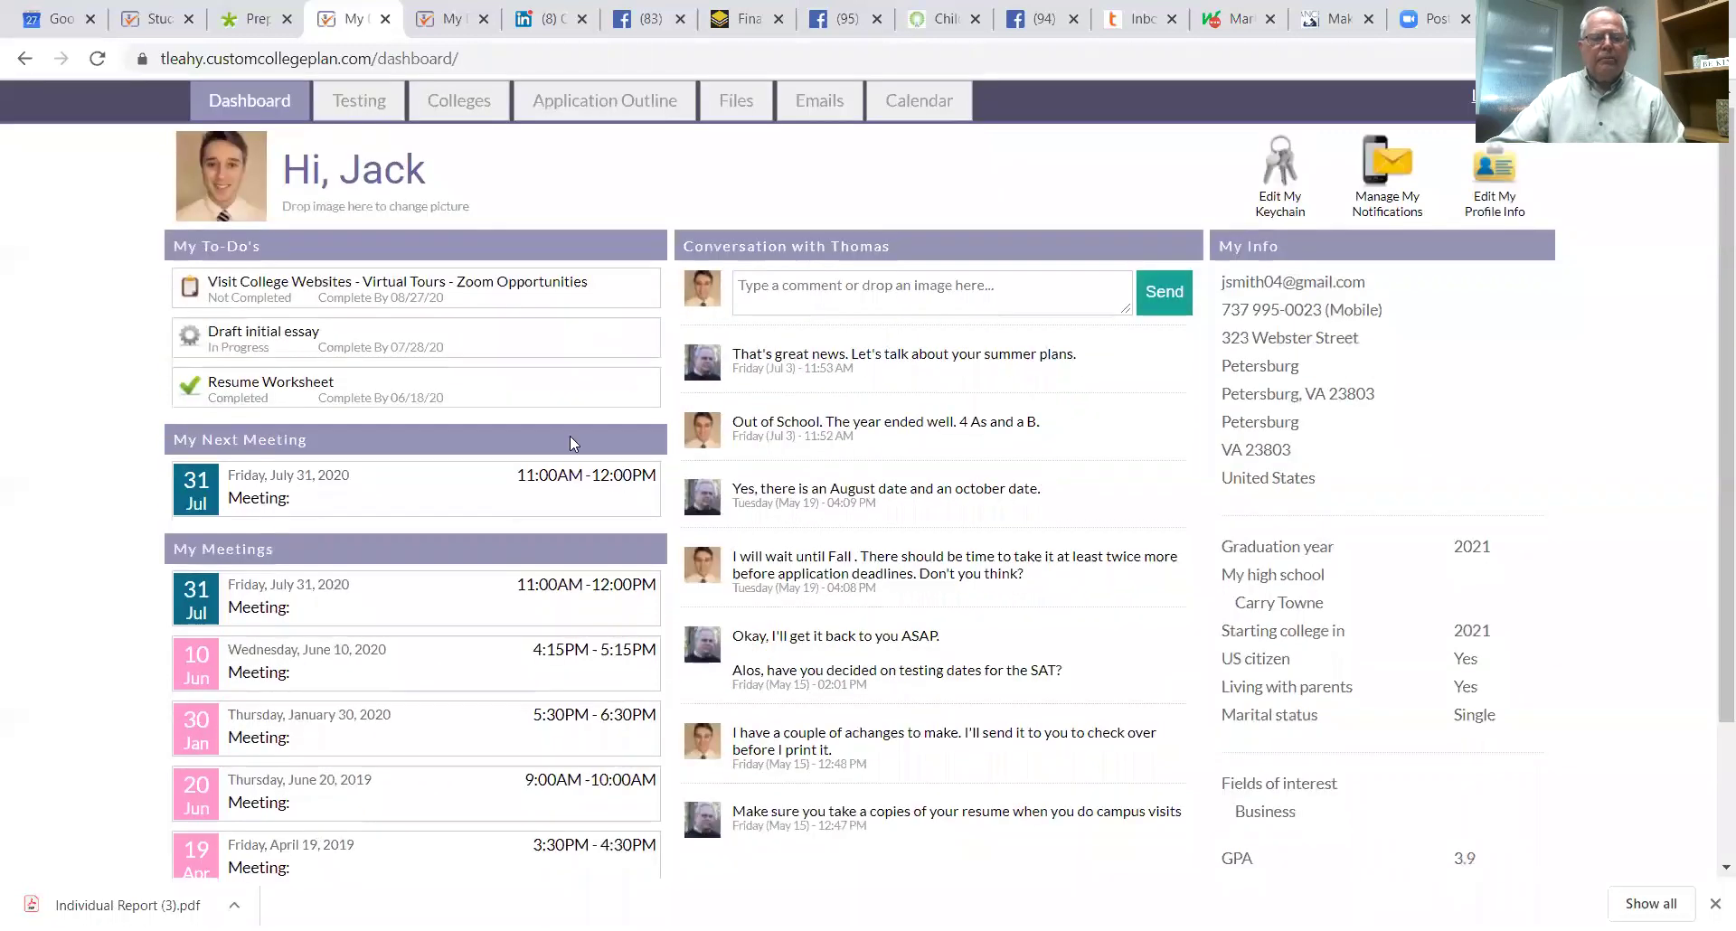
left_click(360, 113)
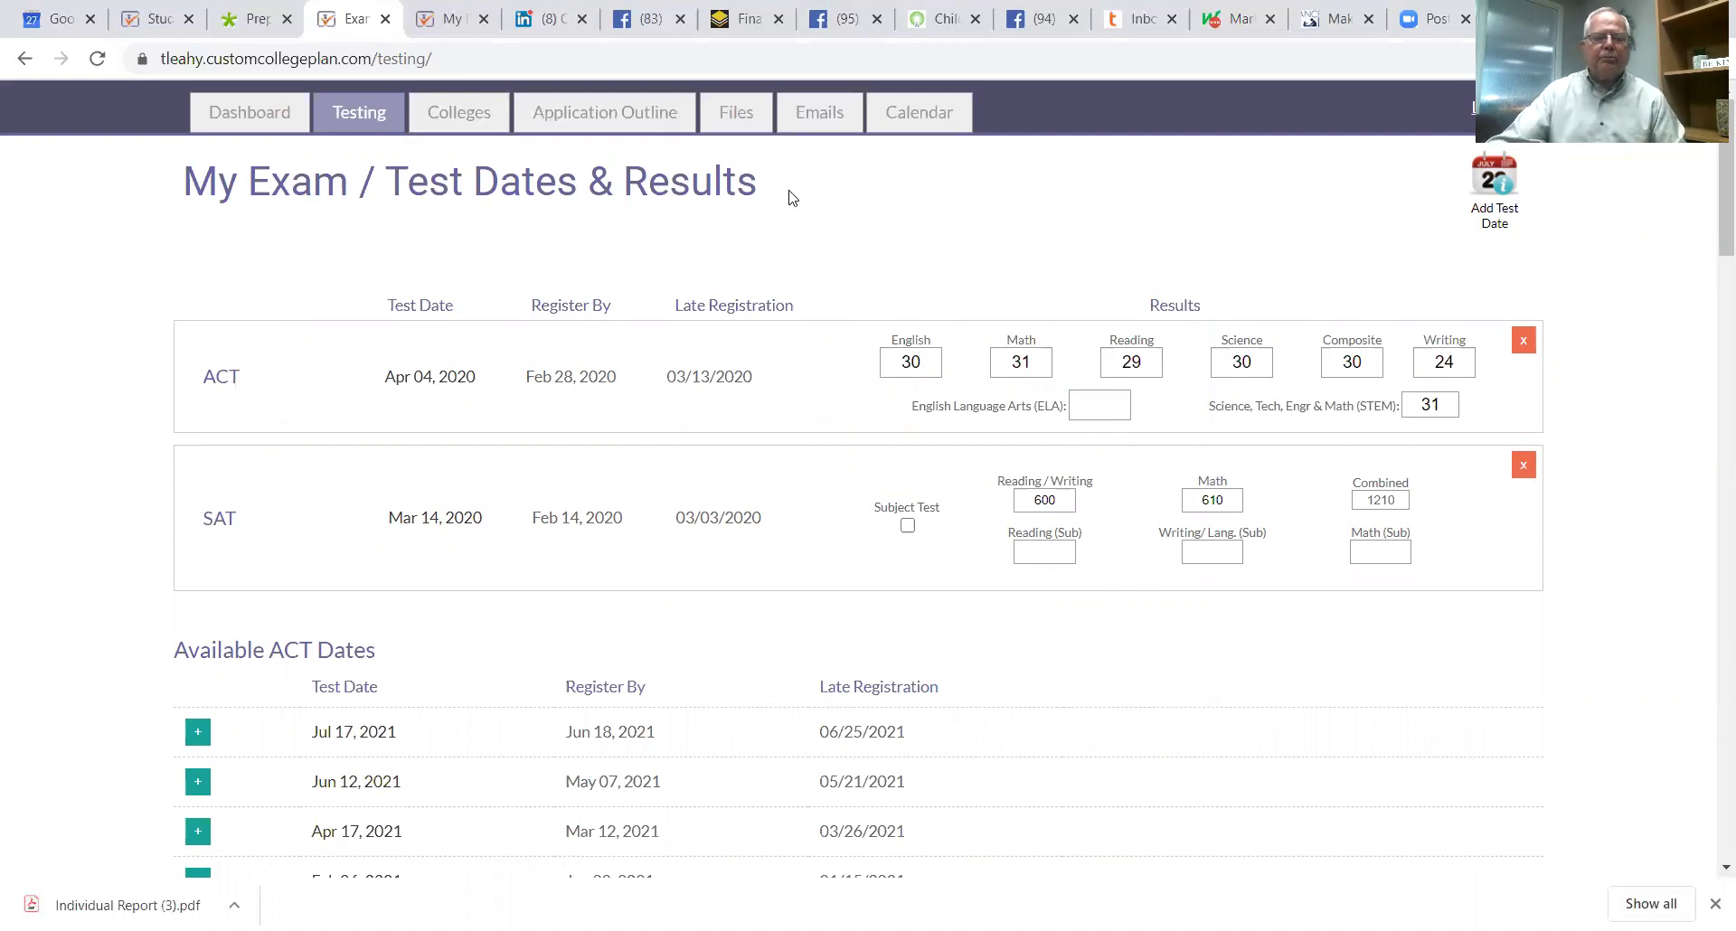
Step: View the received emails, then switch to the July 2020 calendar
left_click(820, 116)
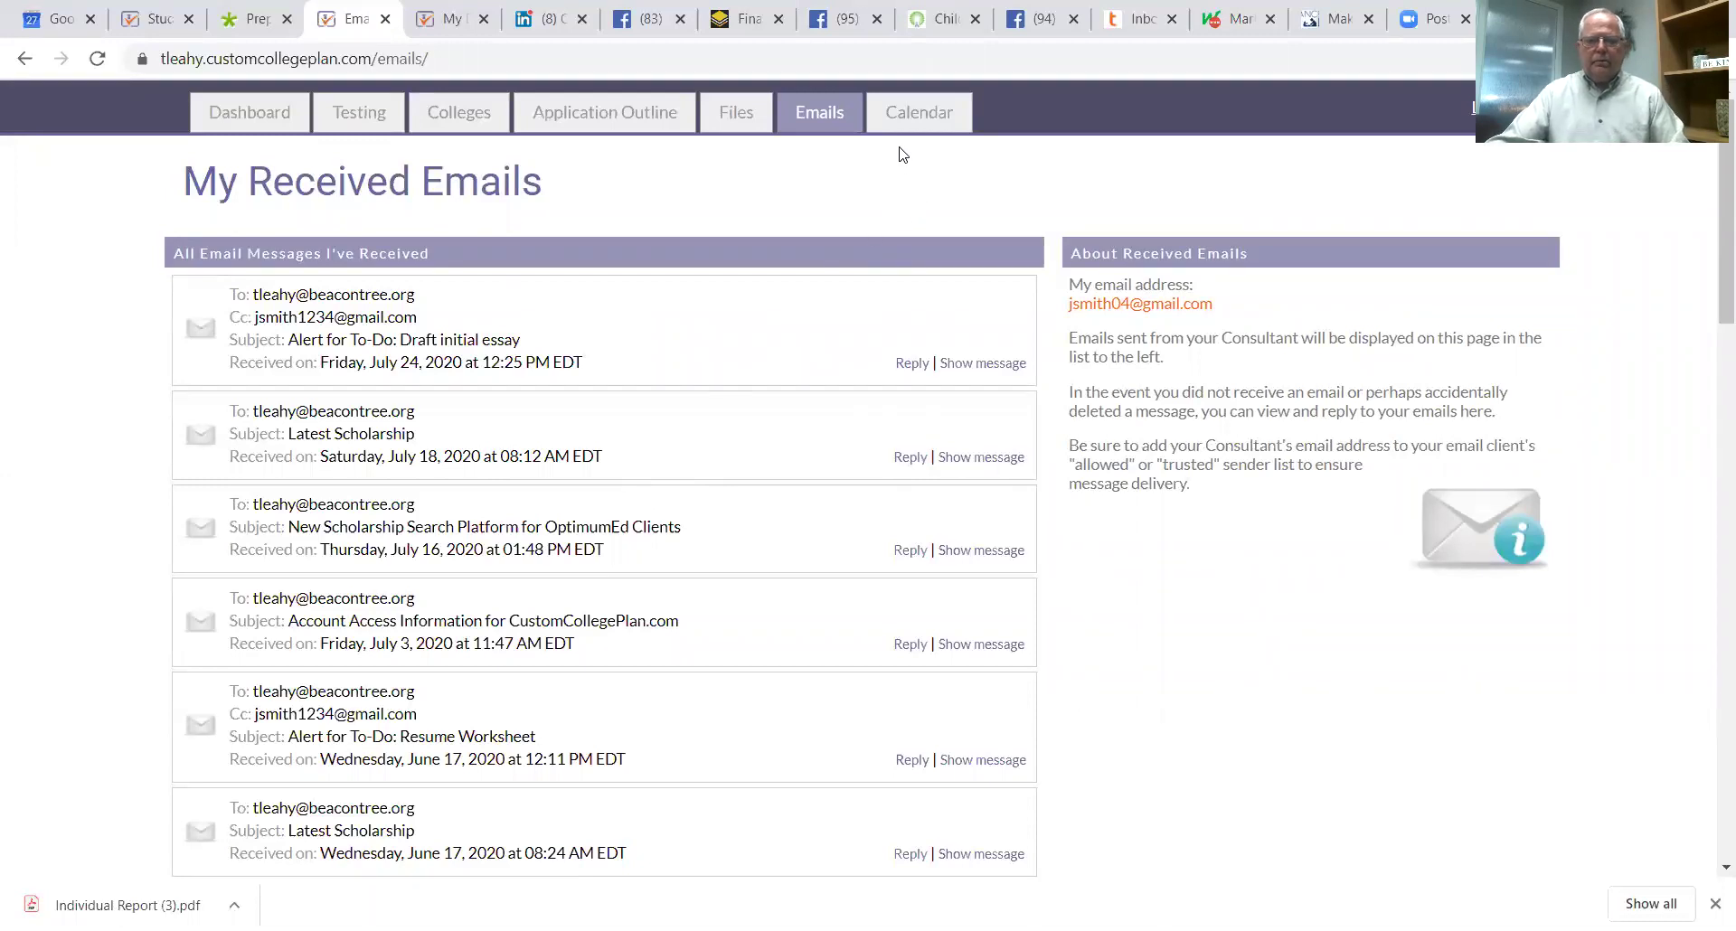
left_click(915, 123)
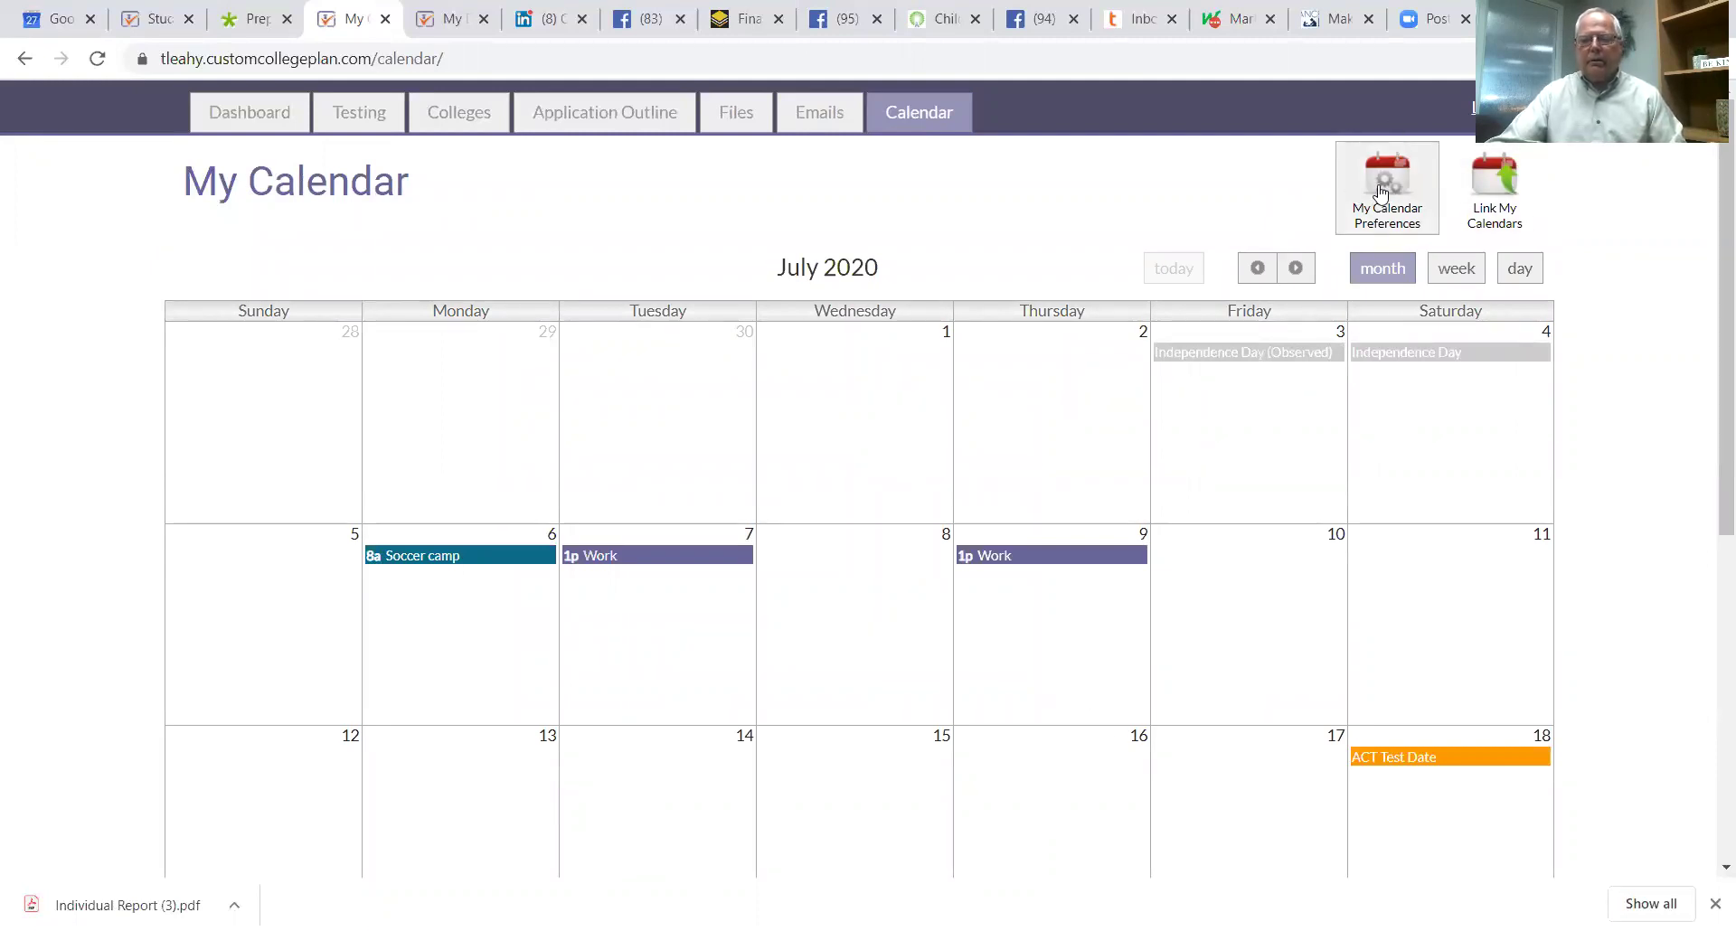
left_click(1379, 190)
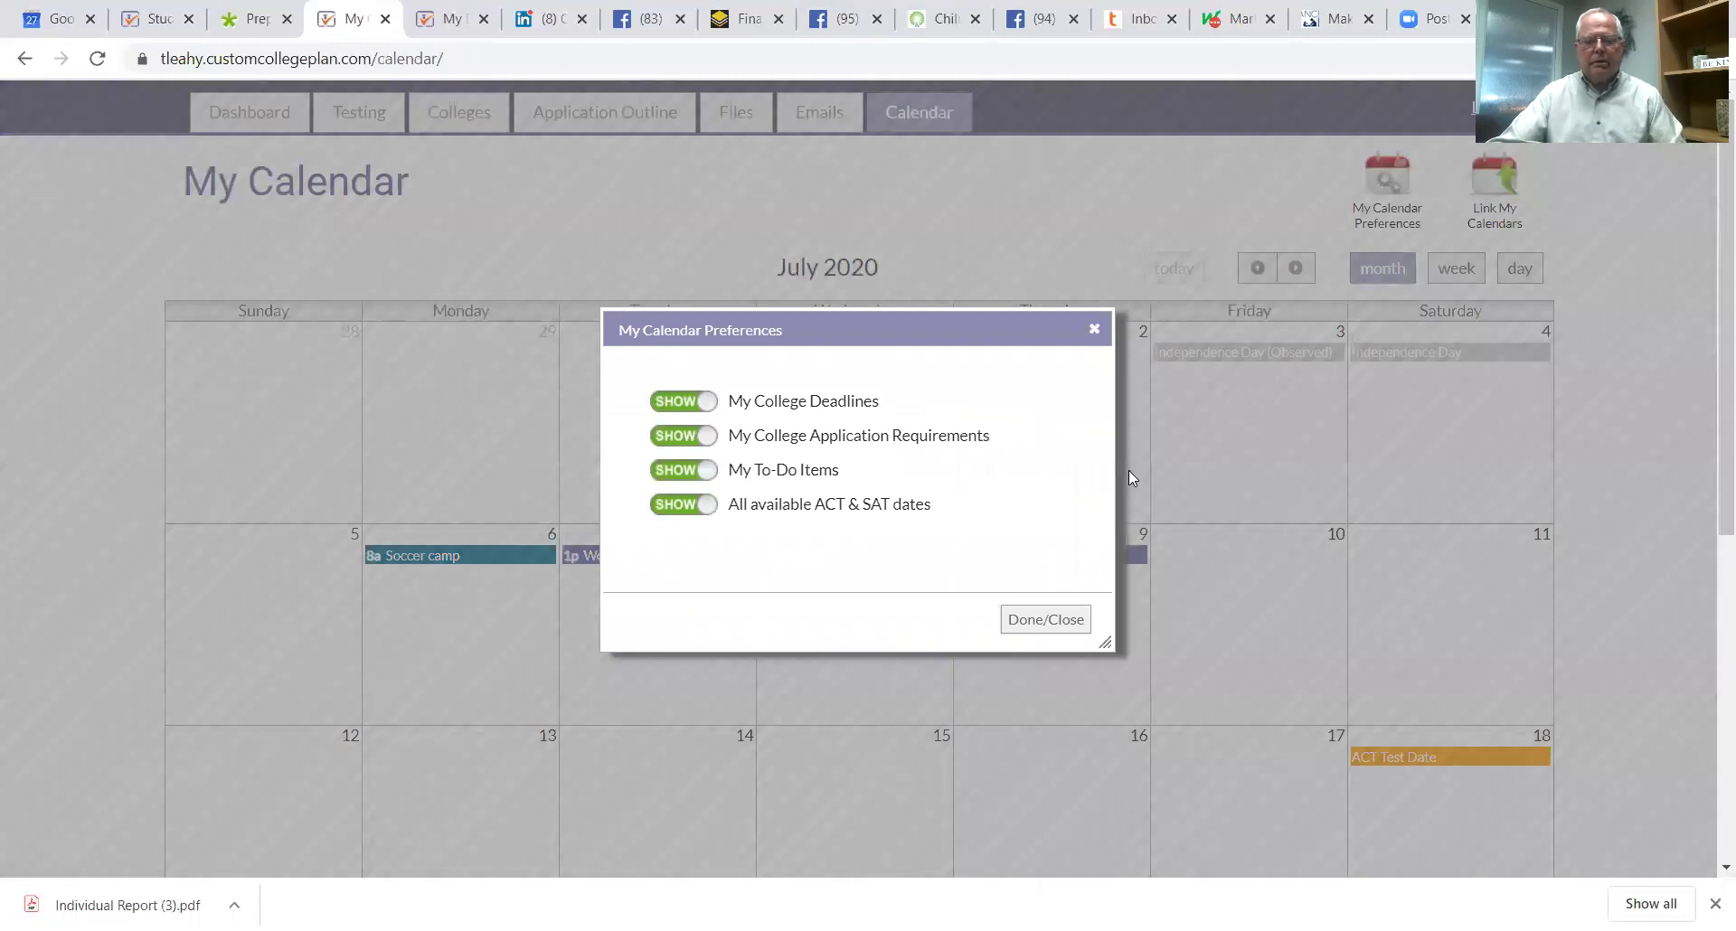
left_click(1028, 618)
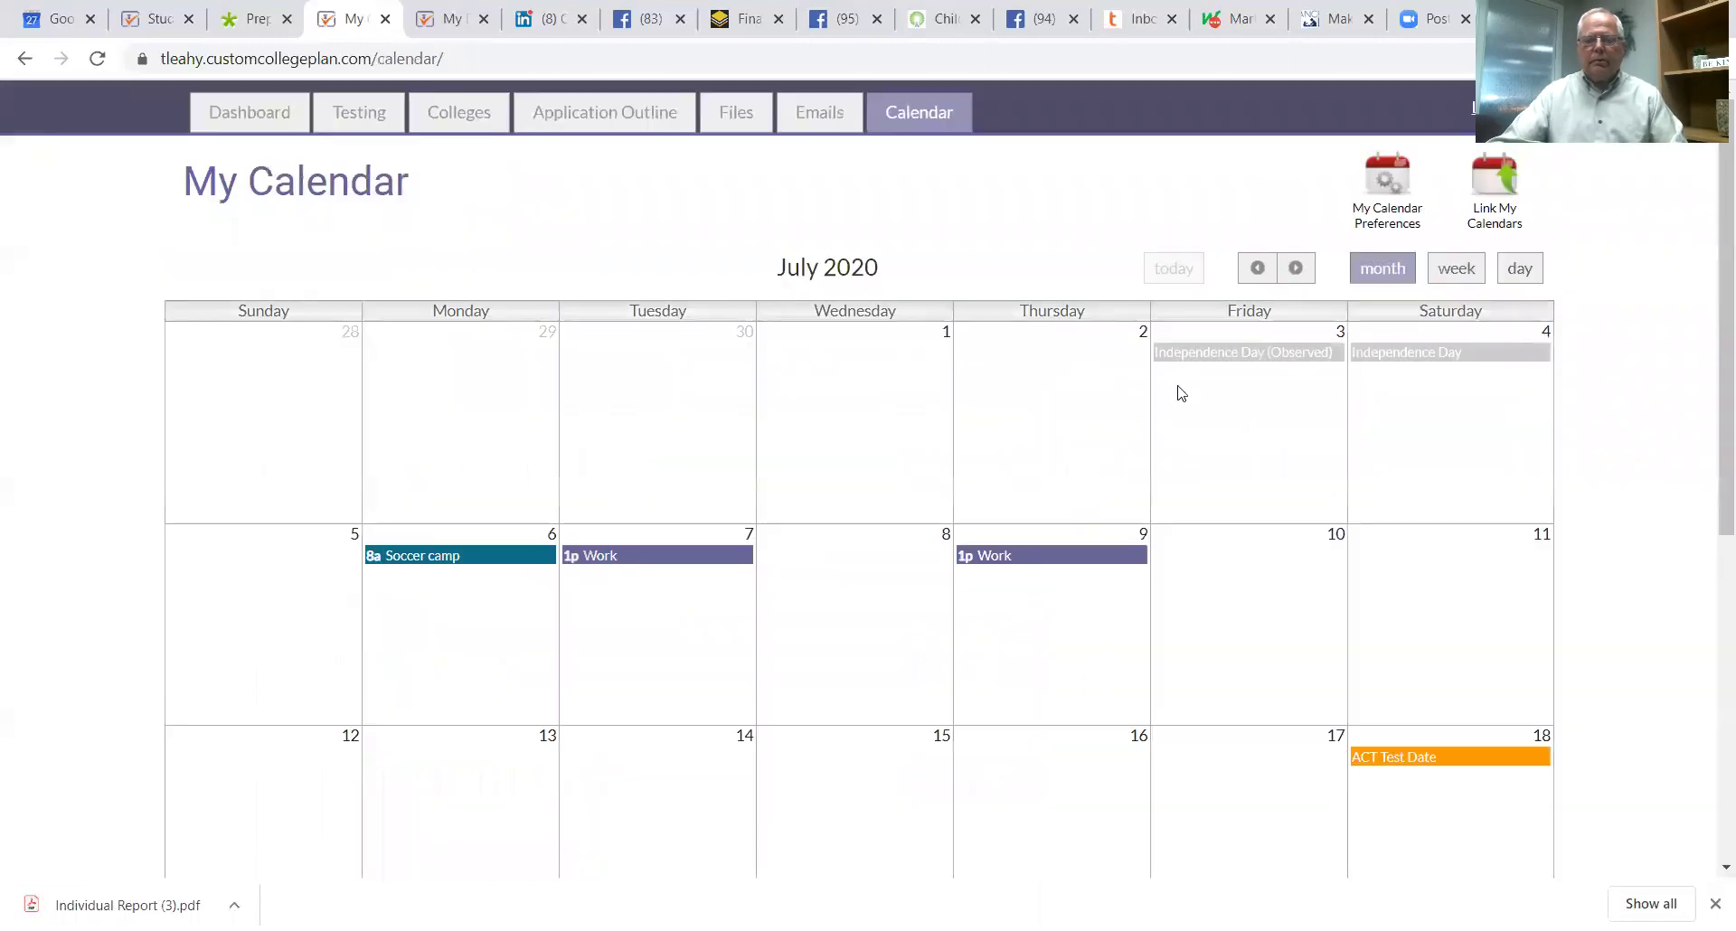
left_click(1495, 221)
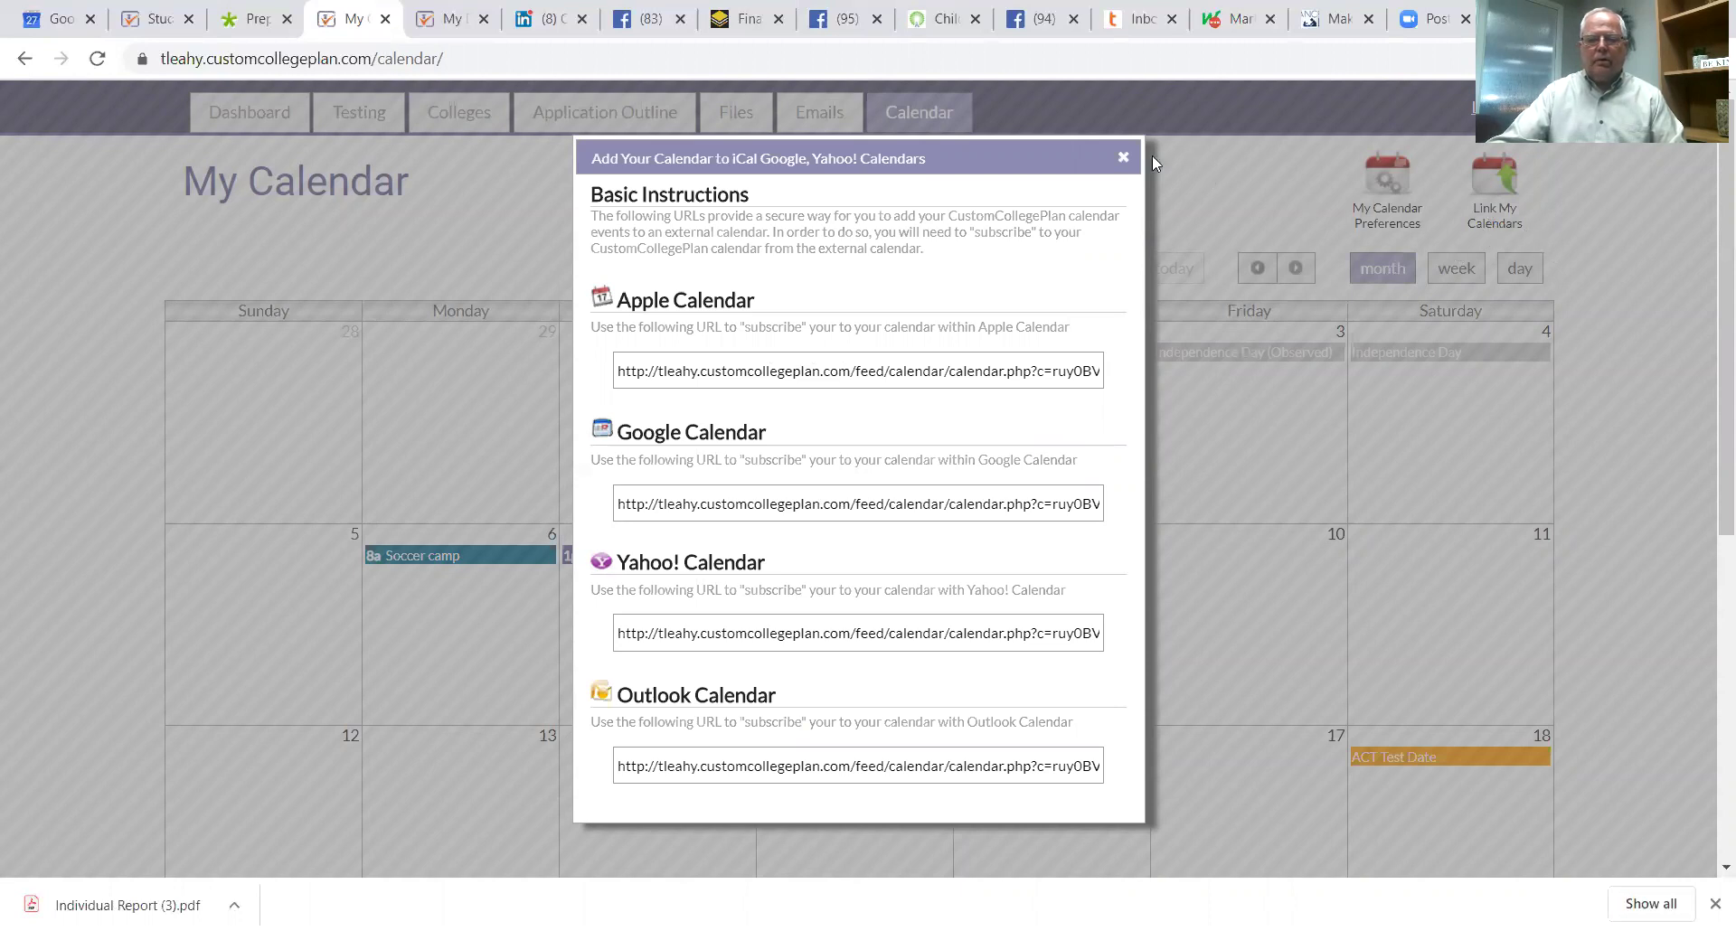
left_click(1121, 158)
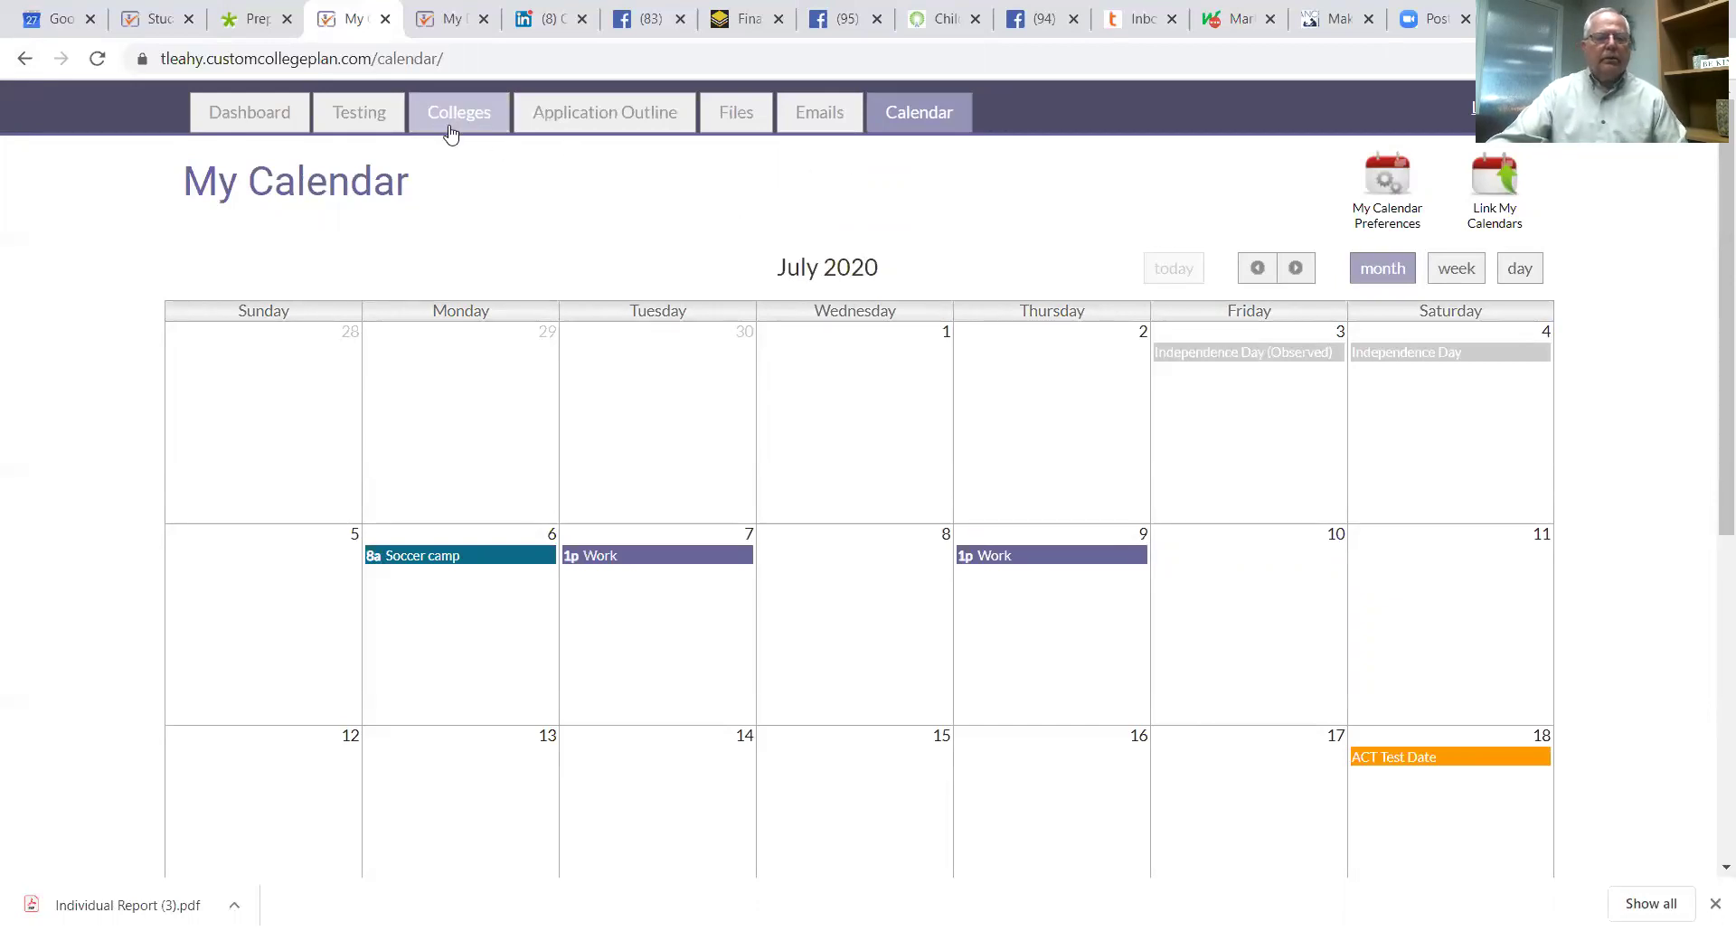
left_click(444, 123)
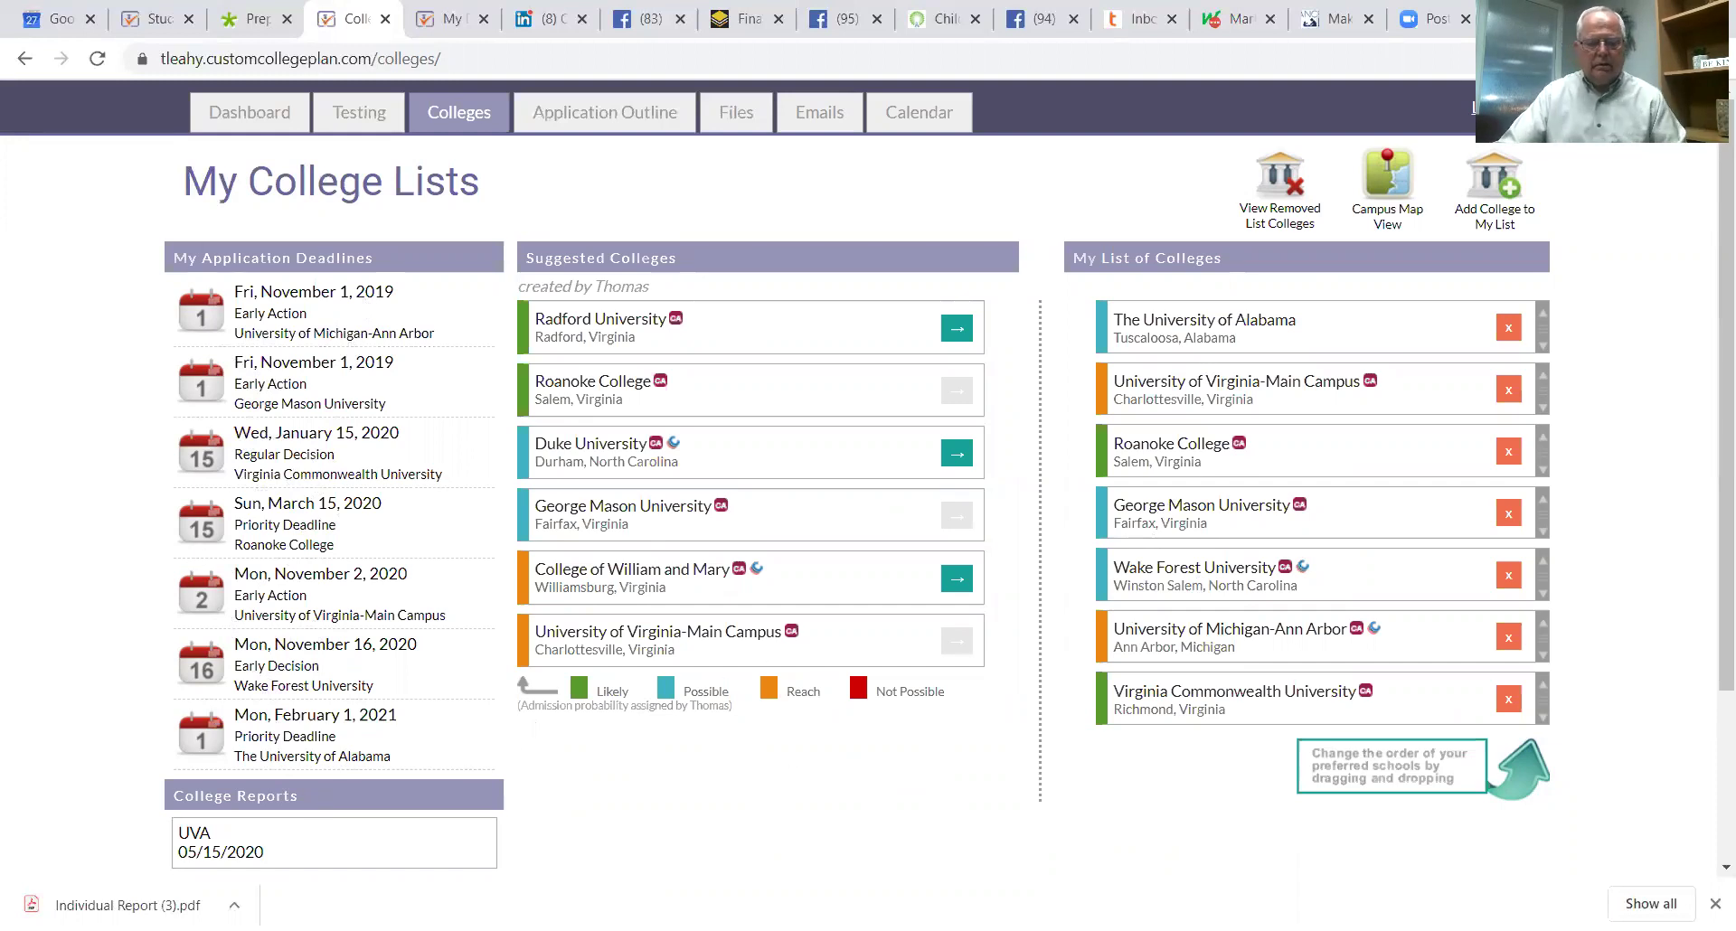
Step: Scroll down to College Reports and open the UVA report dated 05/15/2020
scroll(583, 796, "down", 3)
left_click(214, 626)
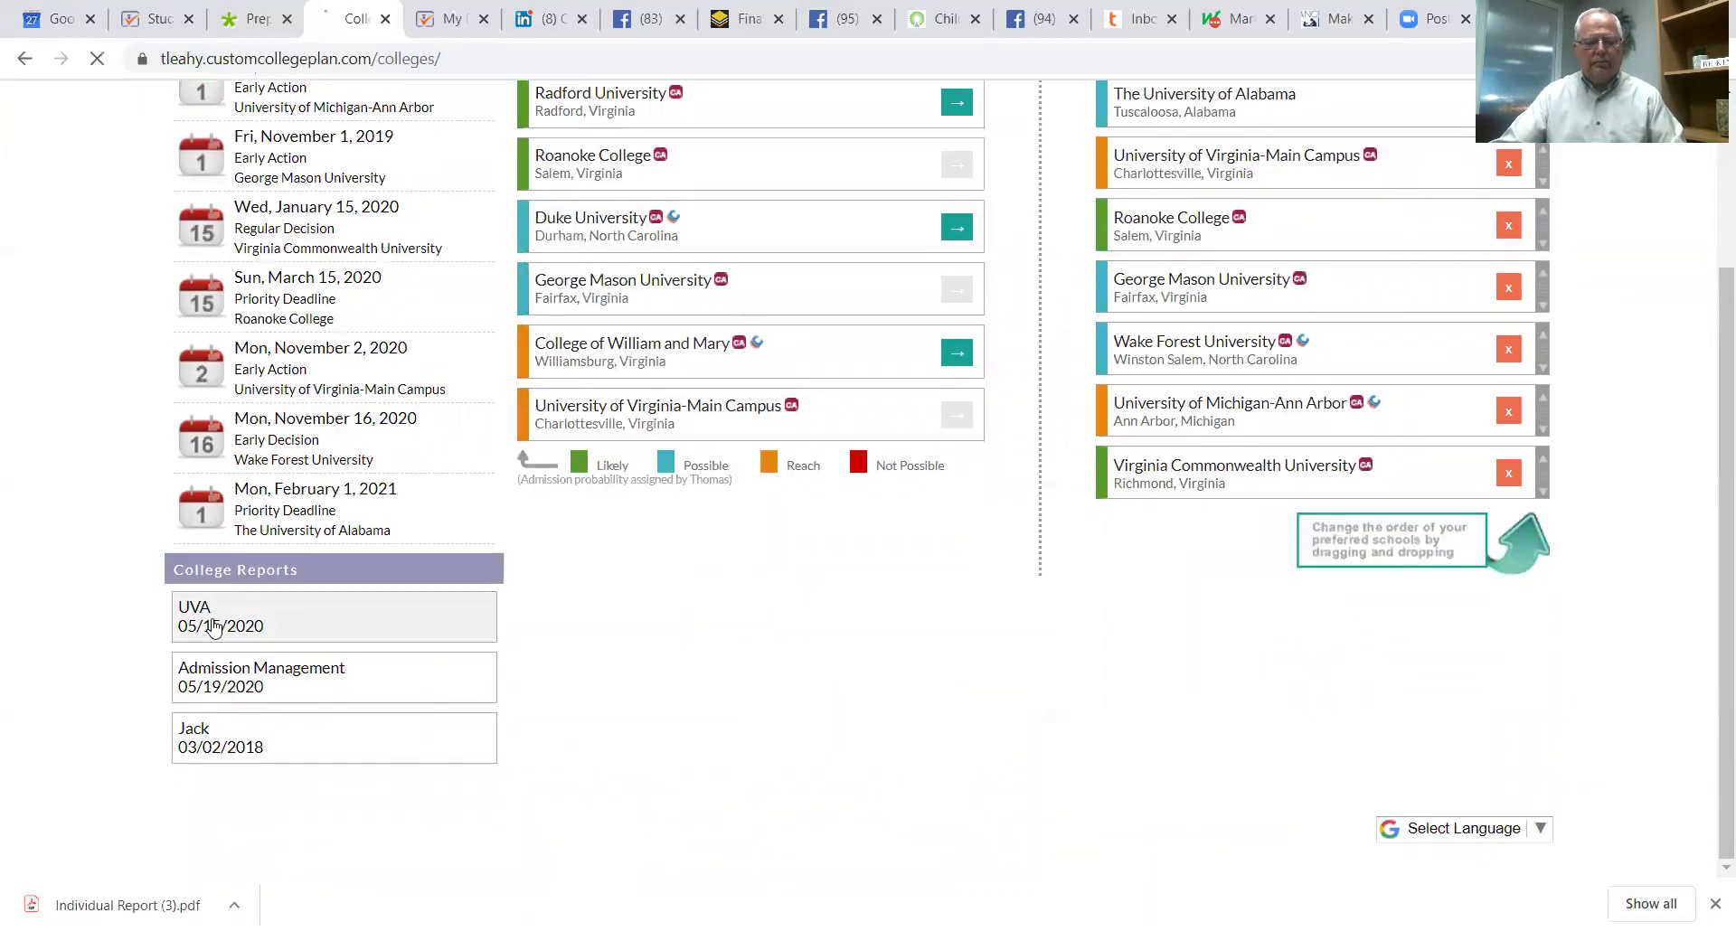
Step: View the 03/02/2018 nine-school comparative report, then return to My College Lists
scroll(903, 628, "down", 5)
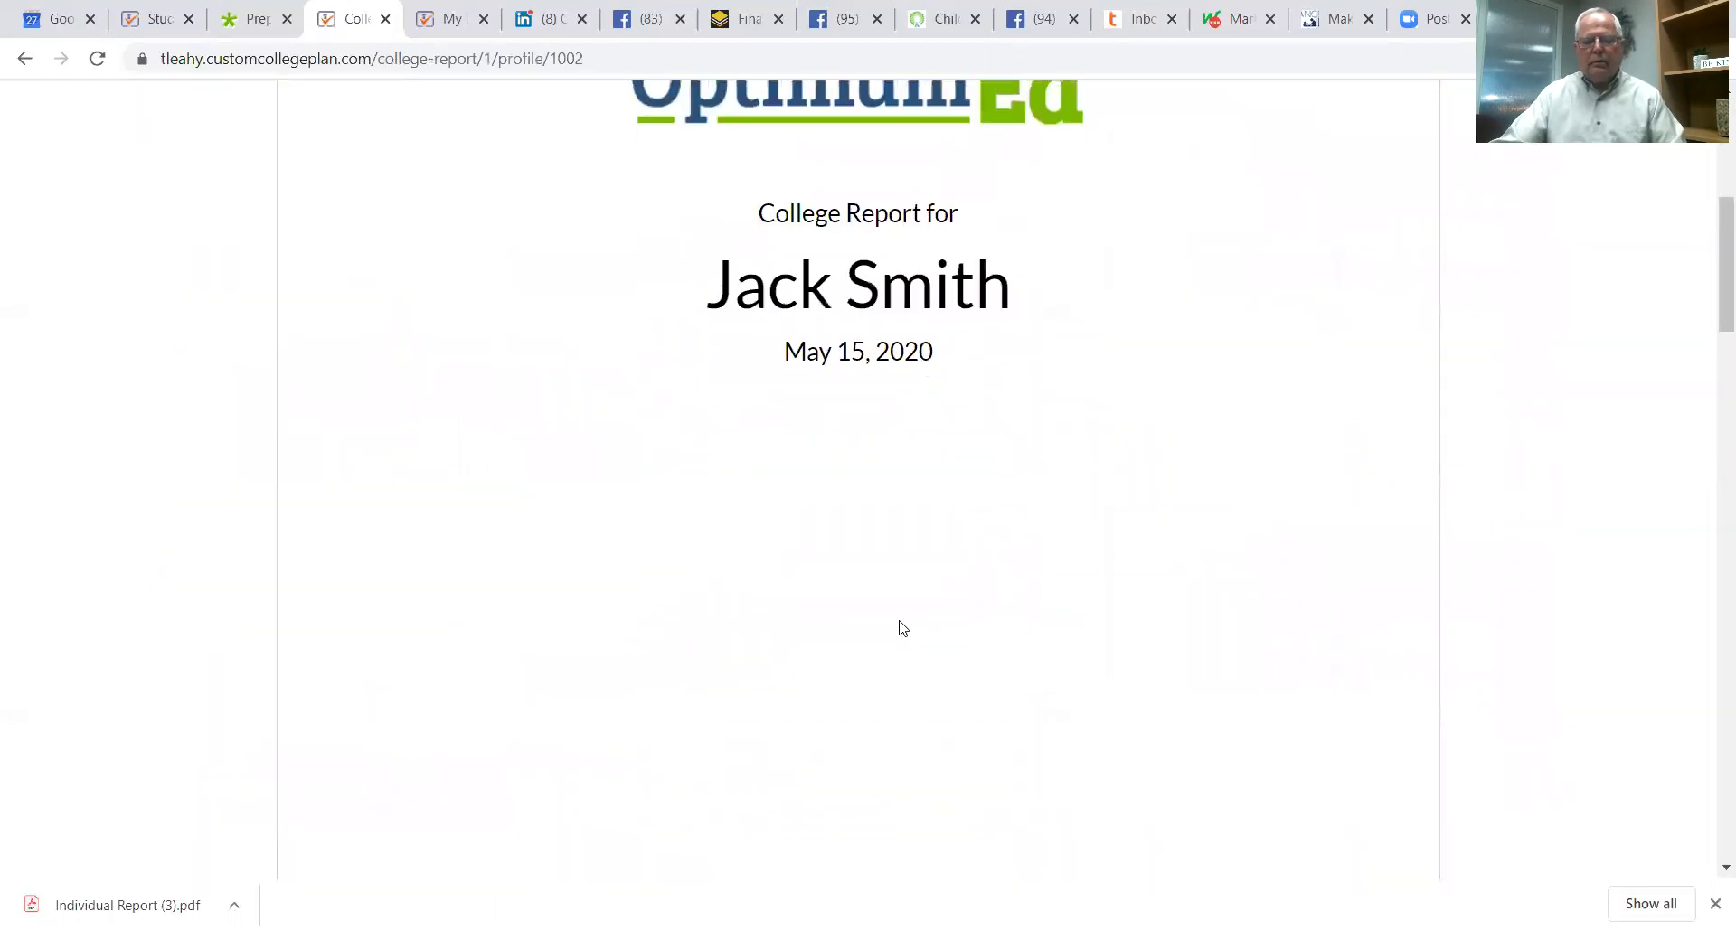
scroll(900, 624, "down", 15)
scroll(891, 601, "up", 10)
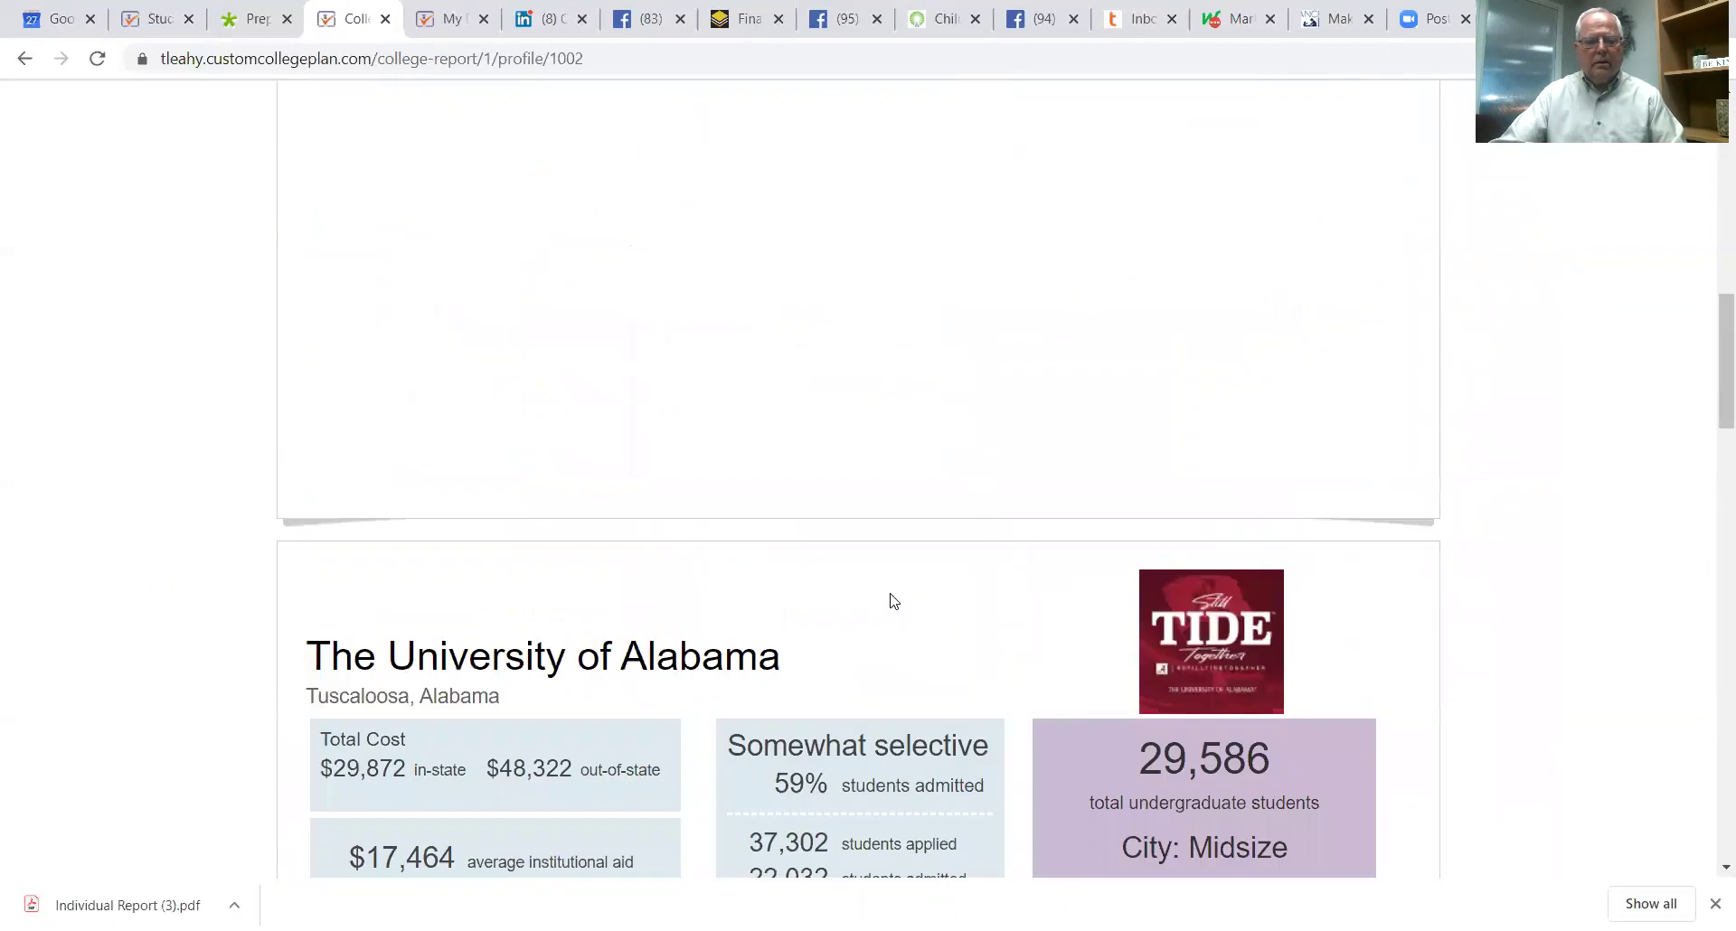
scroll(890, 602, "up", 8)
left_click(23, 62)
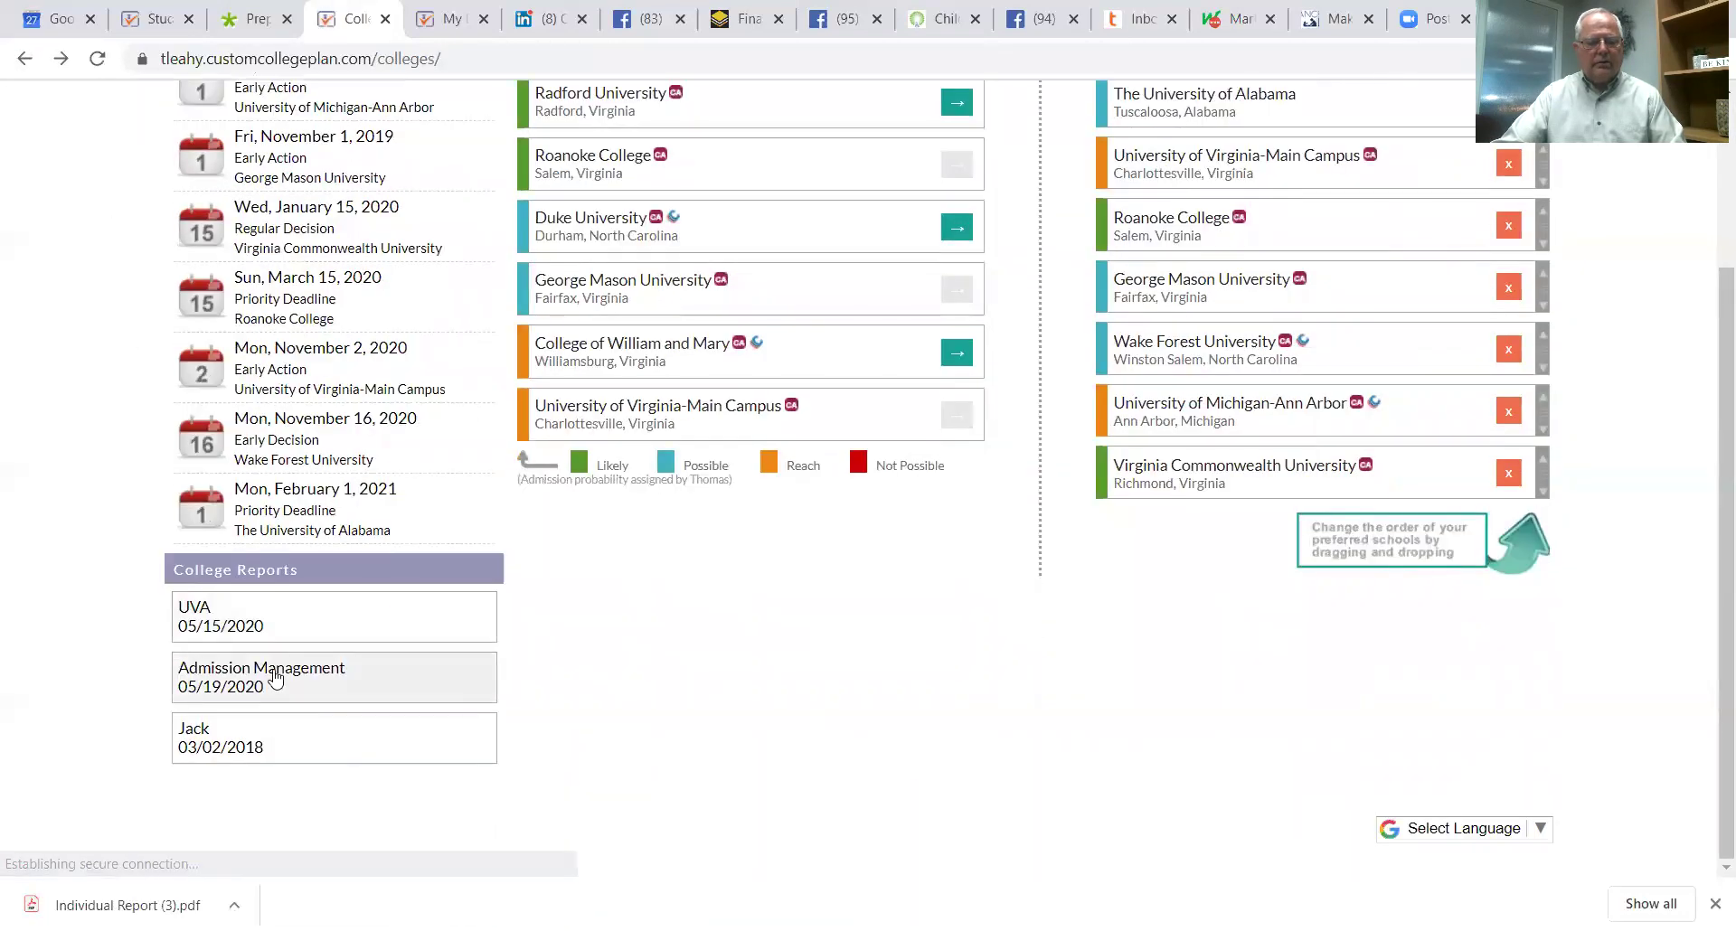
left_click(229, 742)
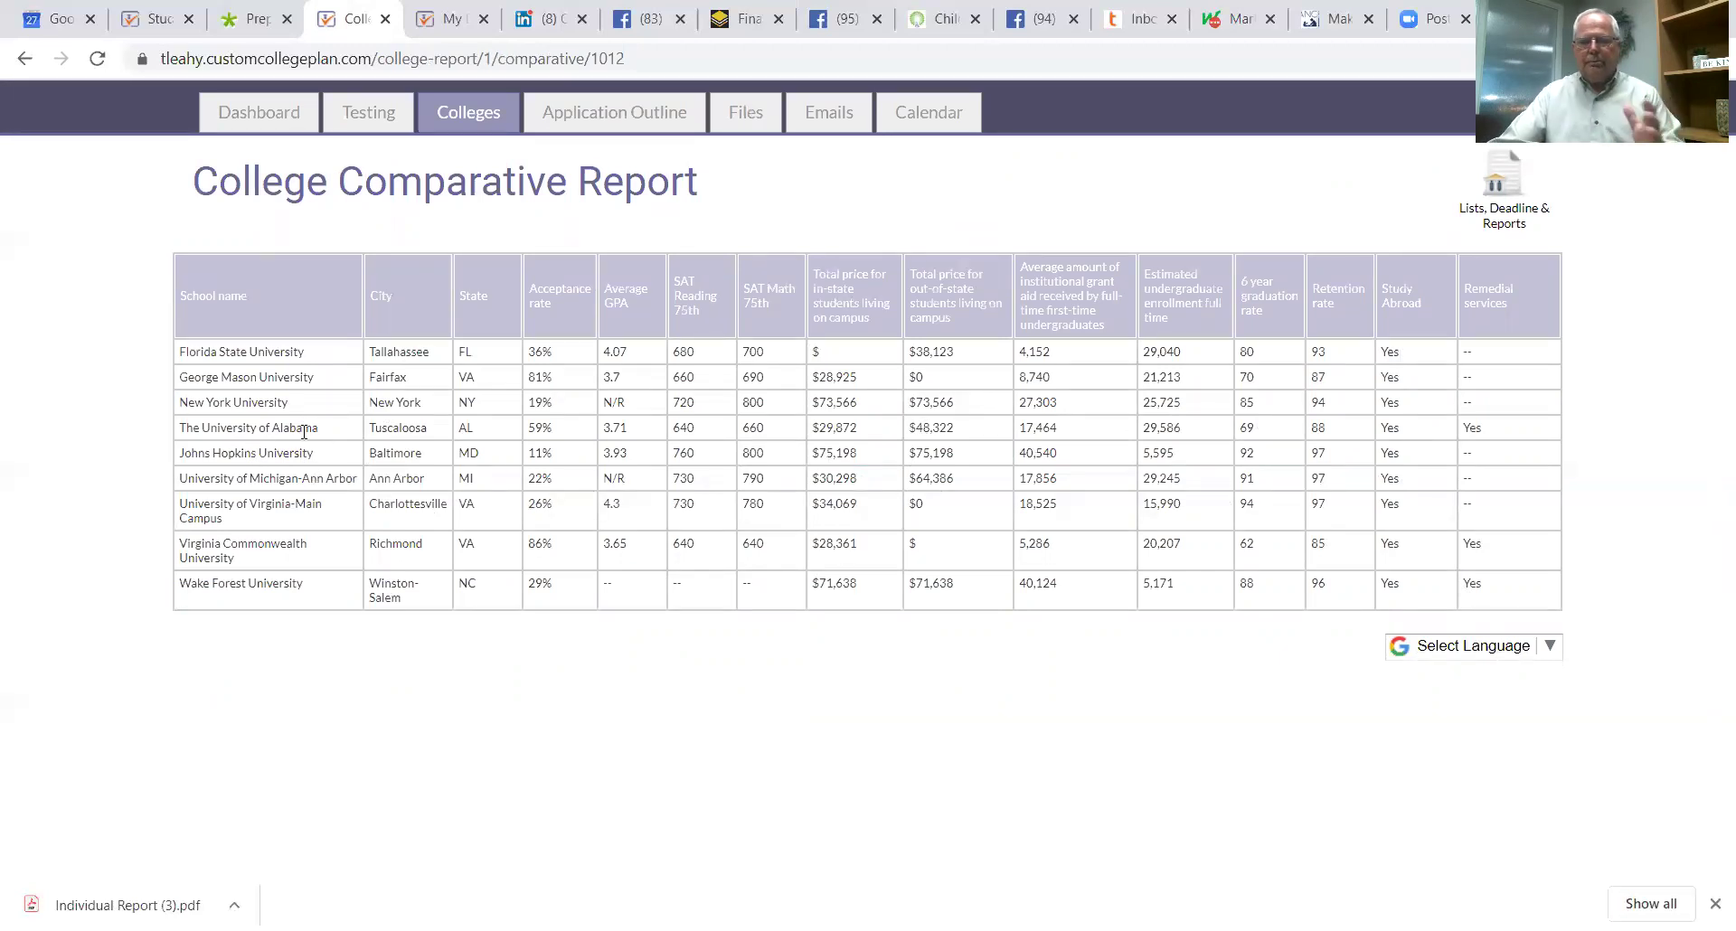
left_click(25, 58)
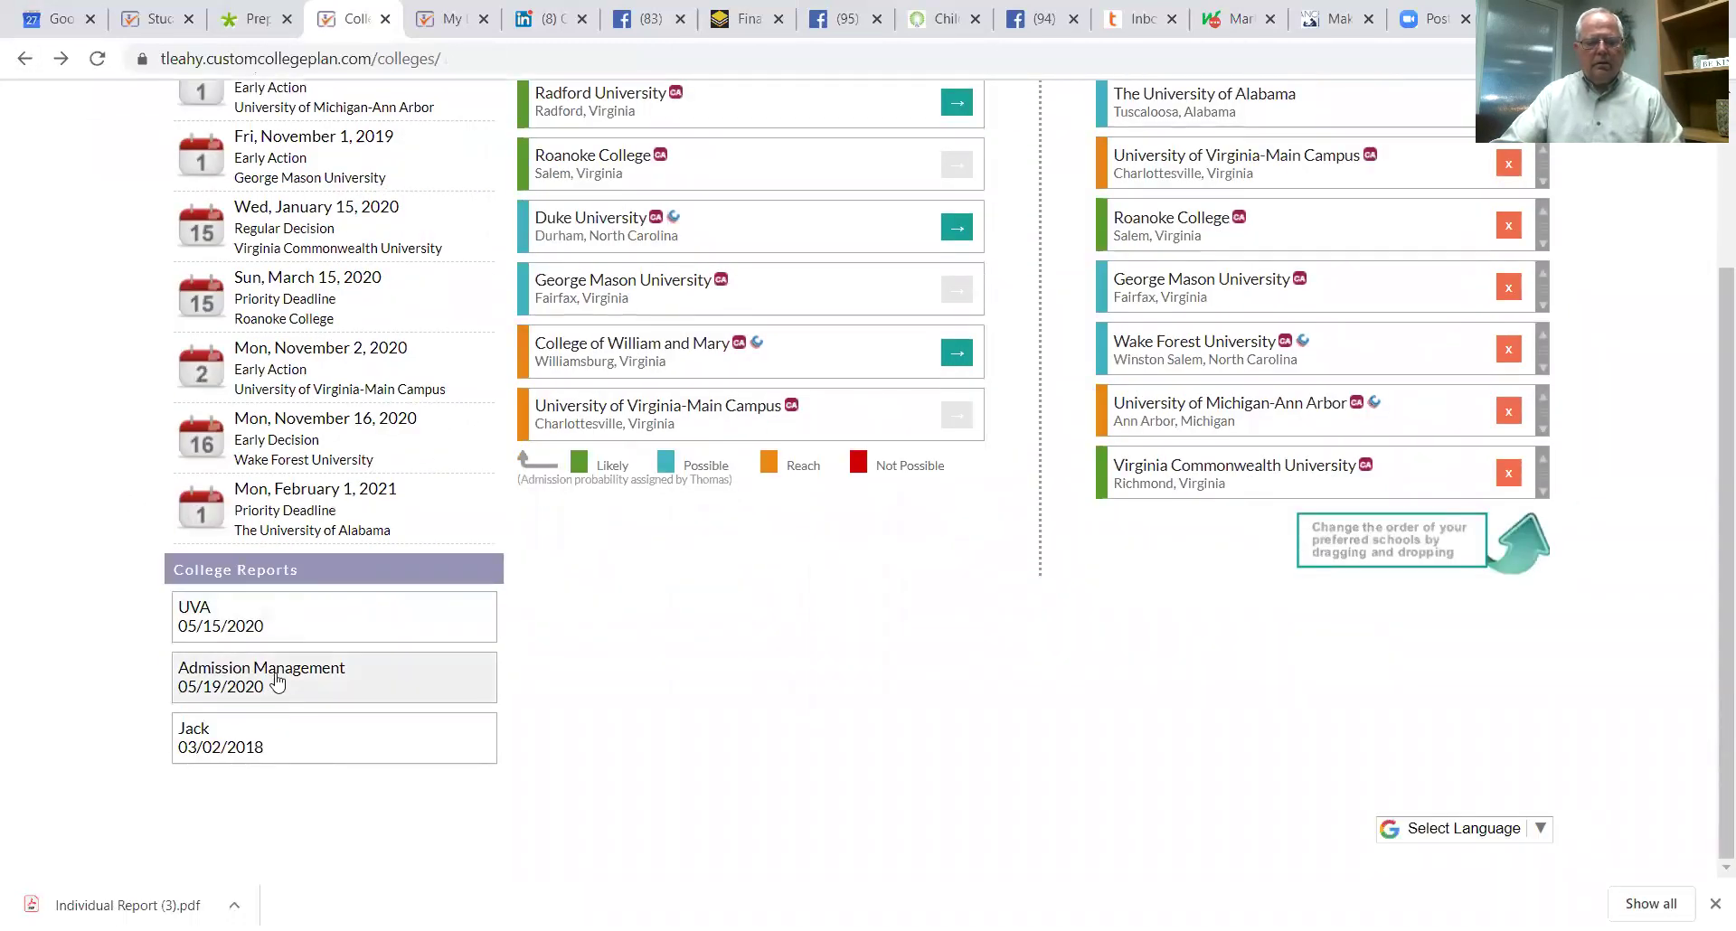
Step: View the Admission Management report, return to the lists, and open the University of Alabama profile
left_click(311, 685)
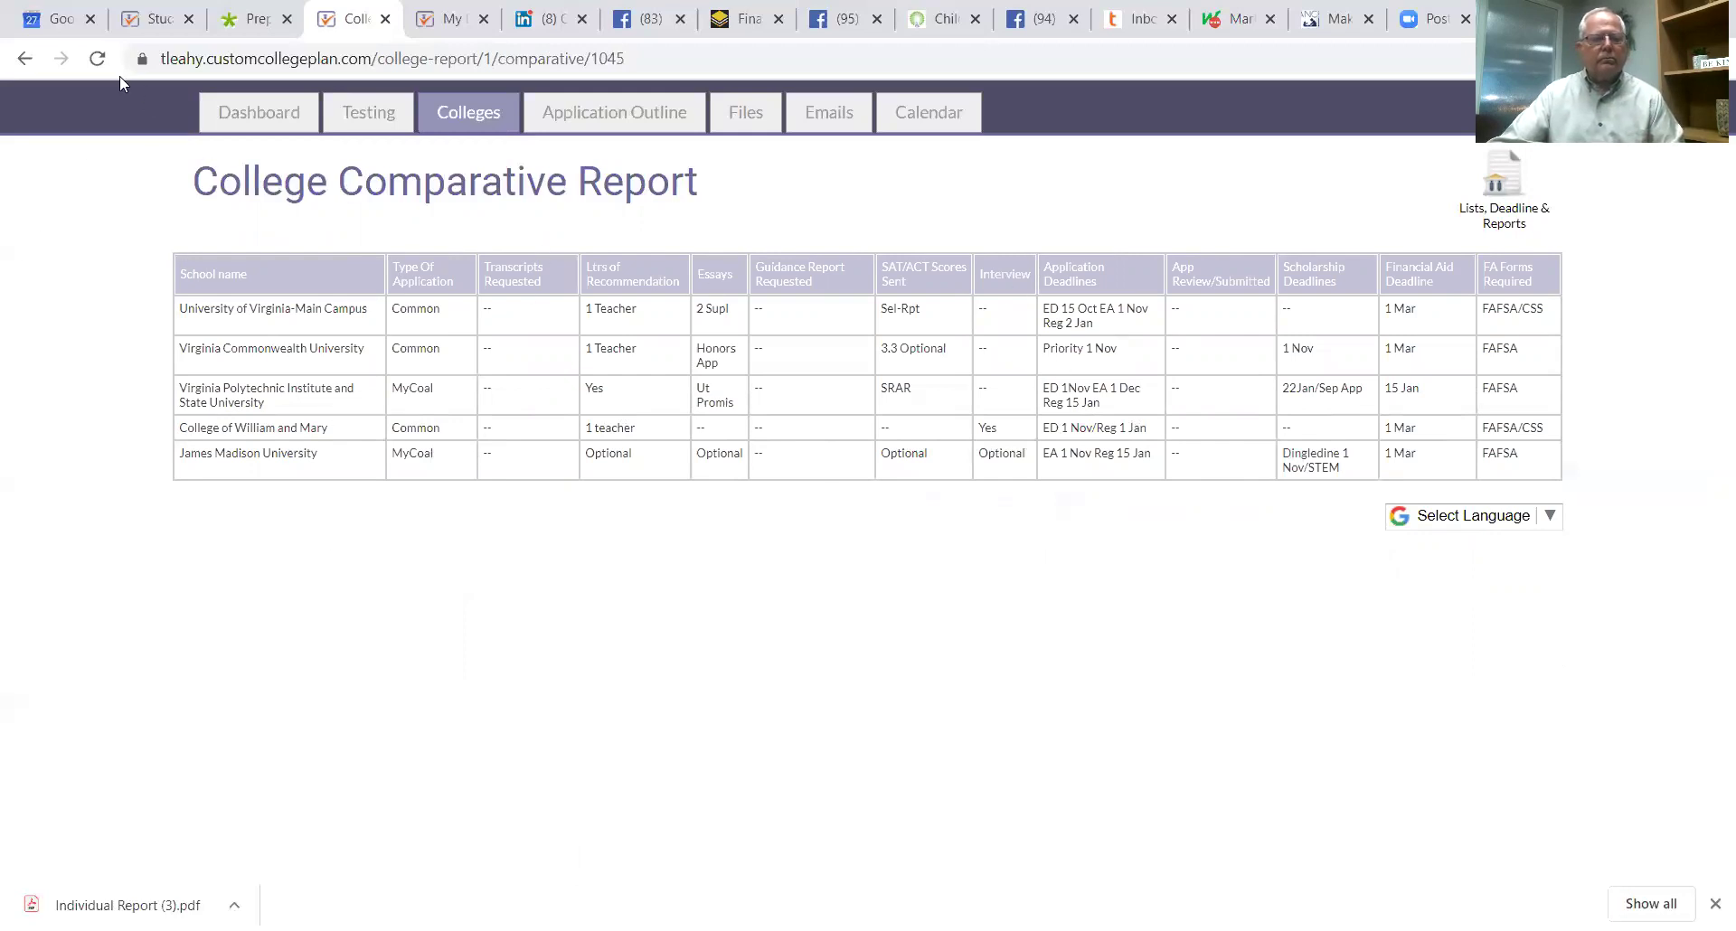
left_click(25, 60)
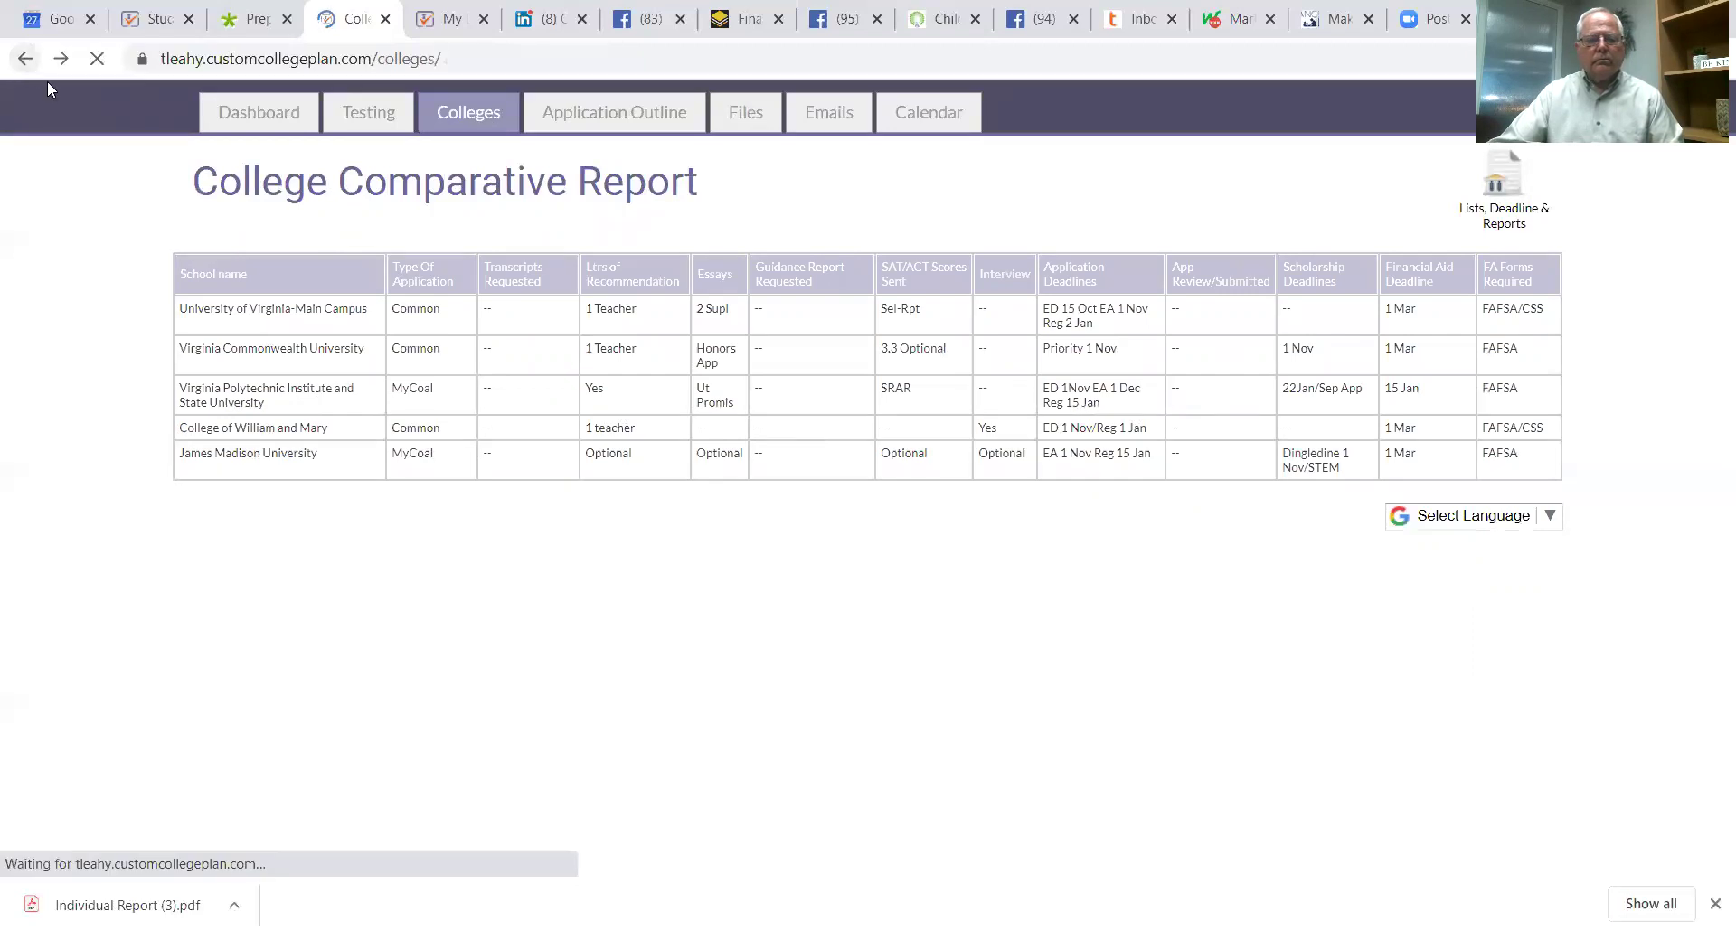
scroll(588, 669, "up", 2)
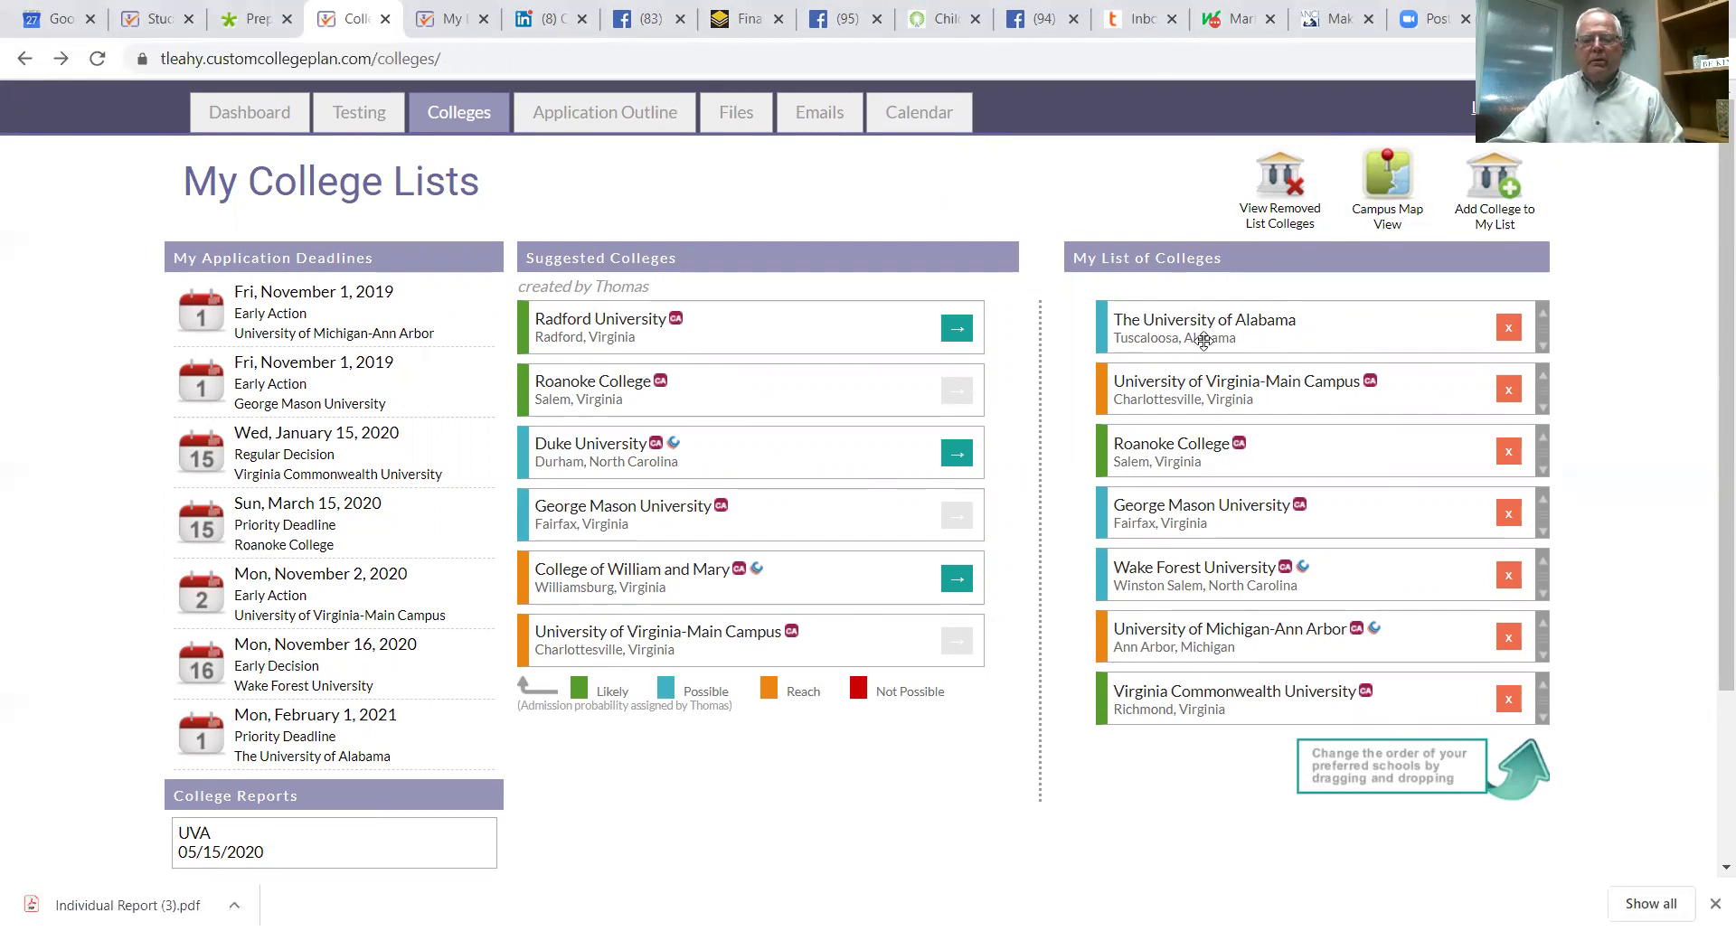
left_click(1187, 326)
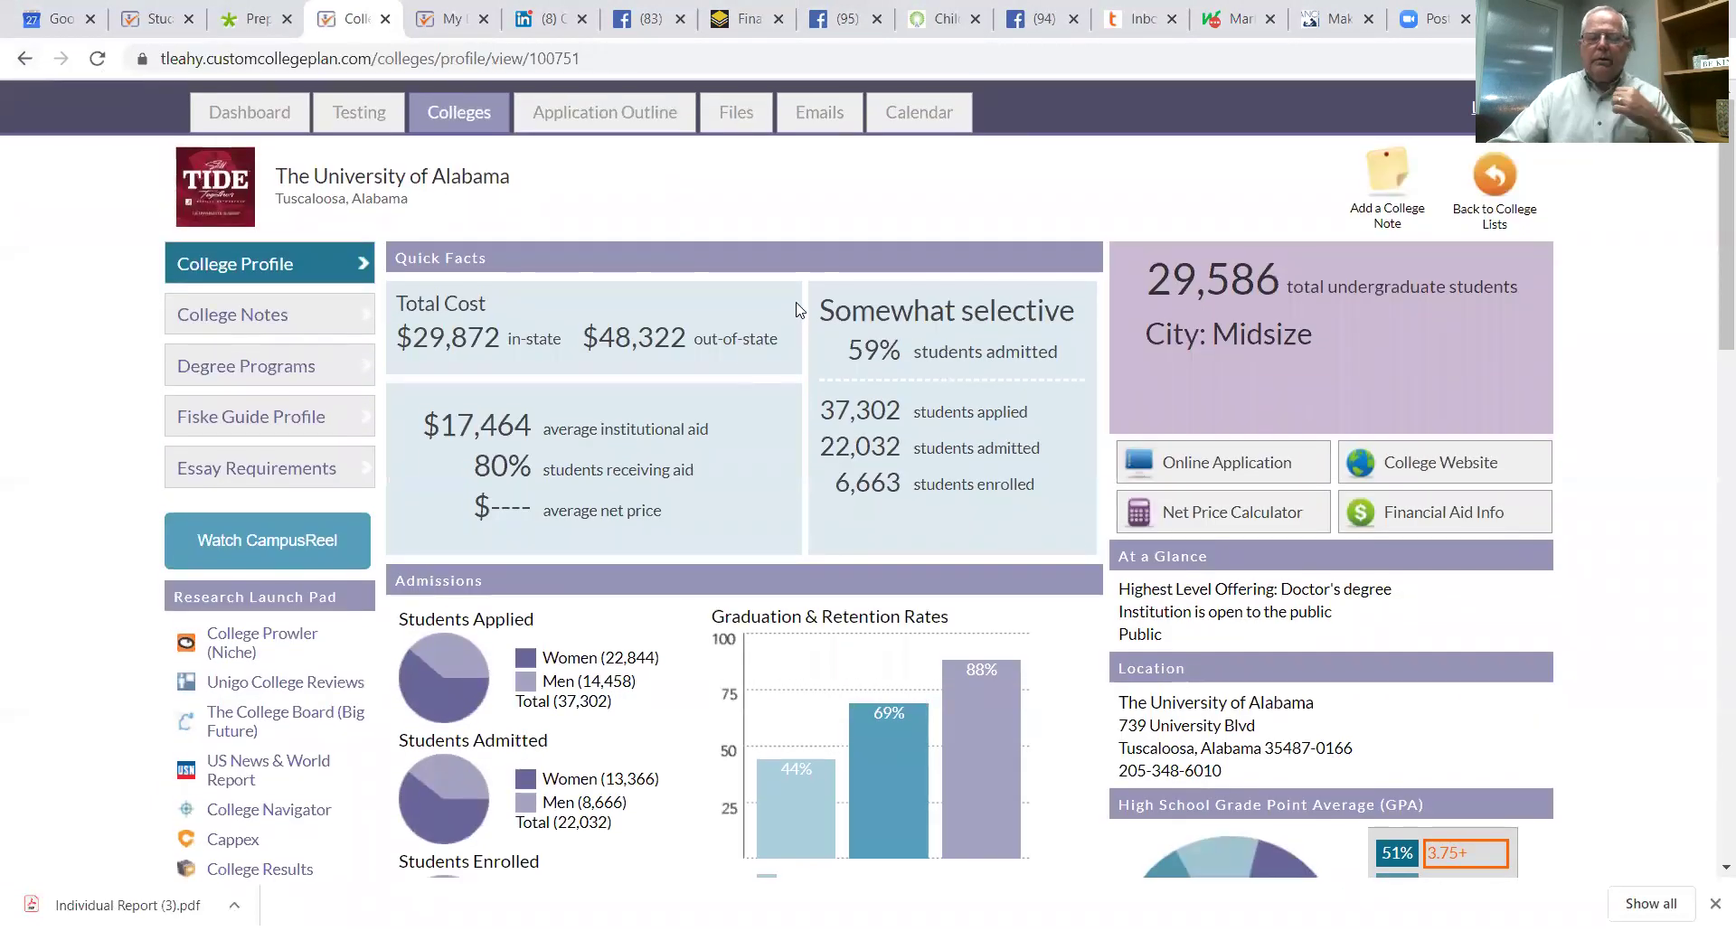
Step: Scroll through the University of Alabama's quick facts, costs and admissions charts, then open College Notes
scroll(613, 437, "down", 3)
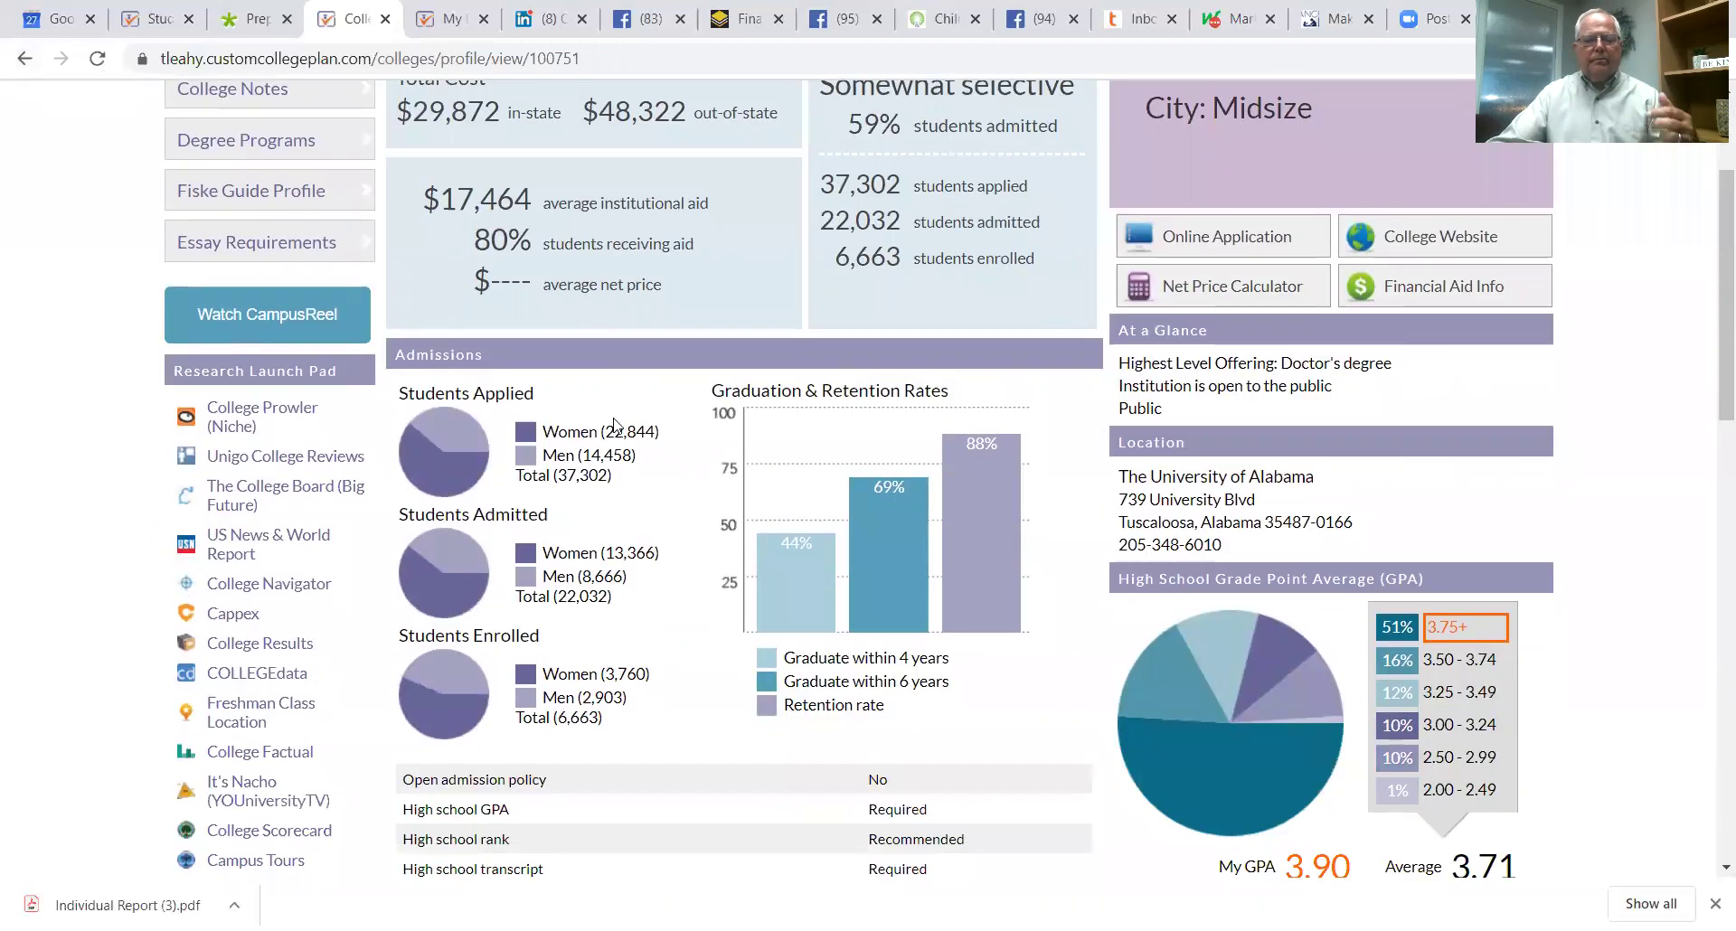
scroll(579, 388, "up", 1)
scroll(579, 378, "down", 2)
scroll(604, 384, "up", 2)
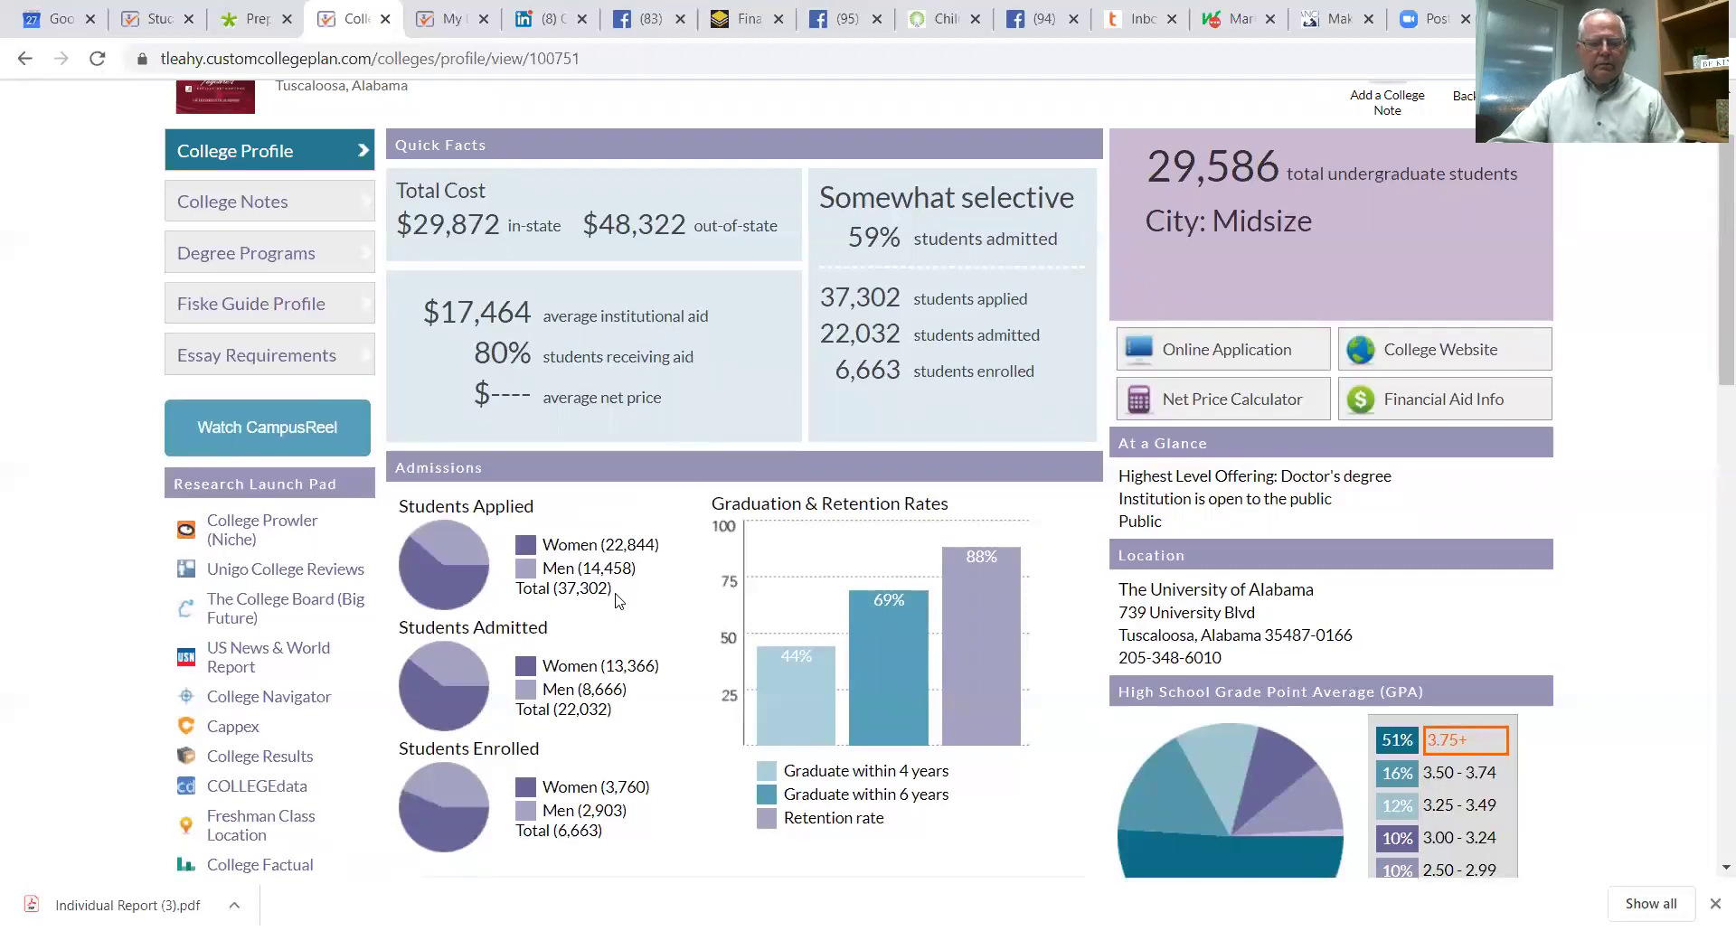
scroll(617, 600, "down", 3)
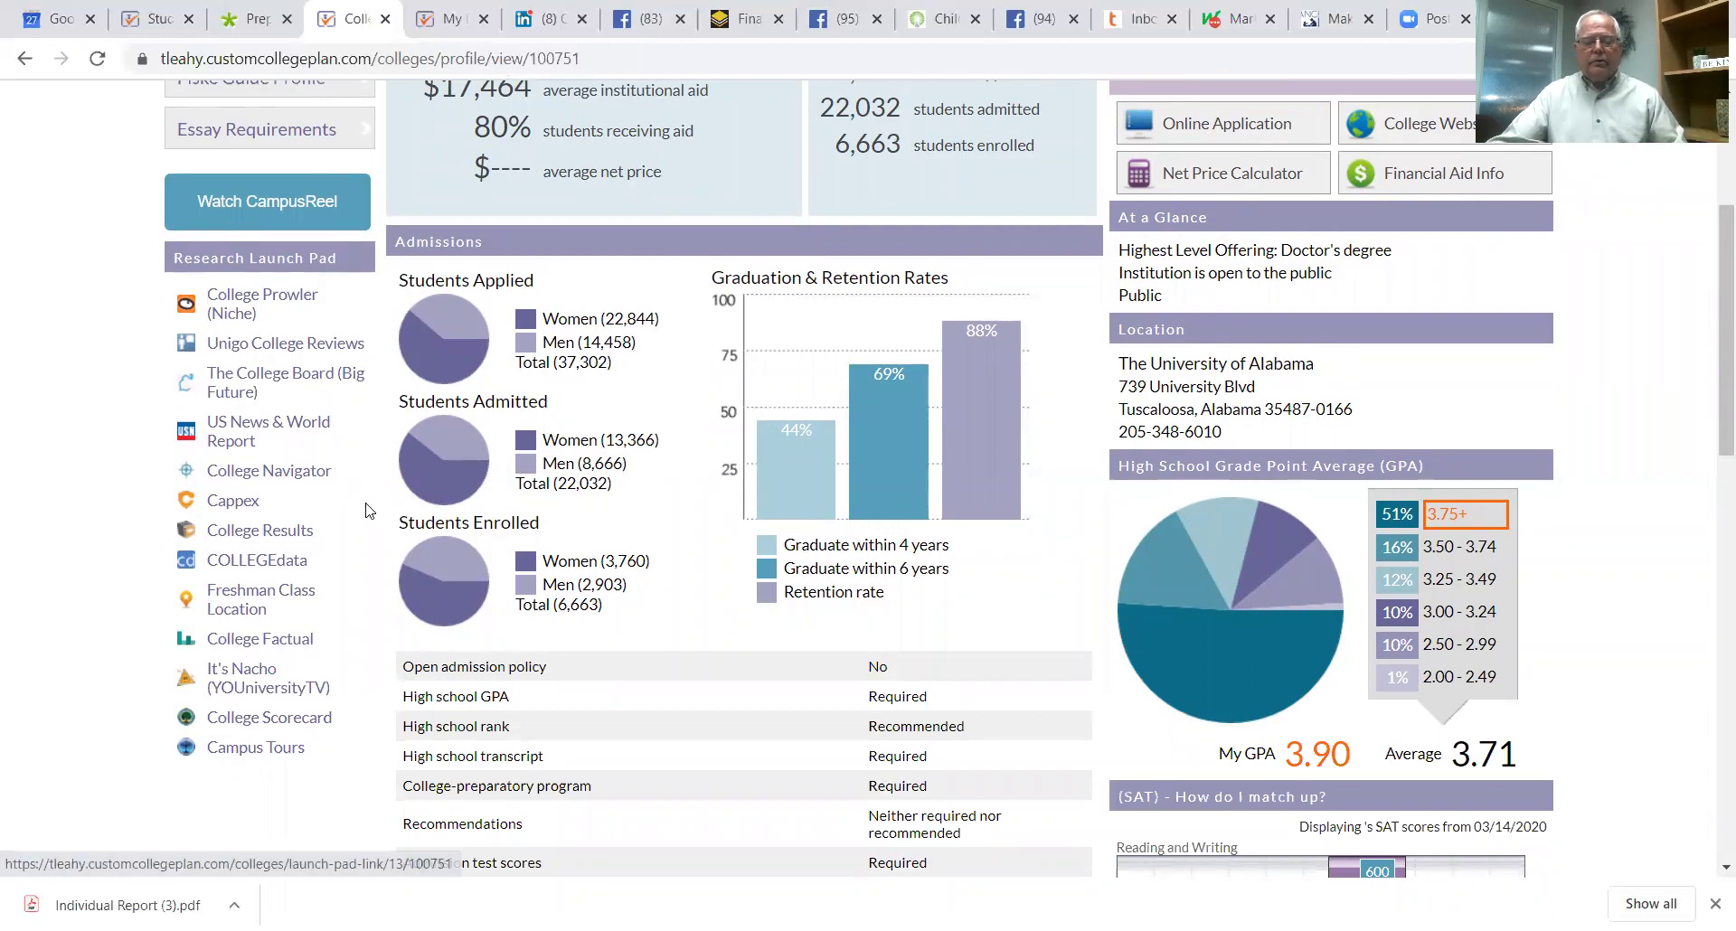
scroll(282, 499, "up", 1)
scroll(279, 547, "up", 2)
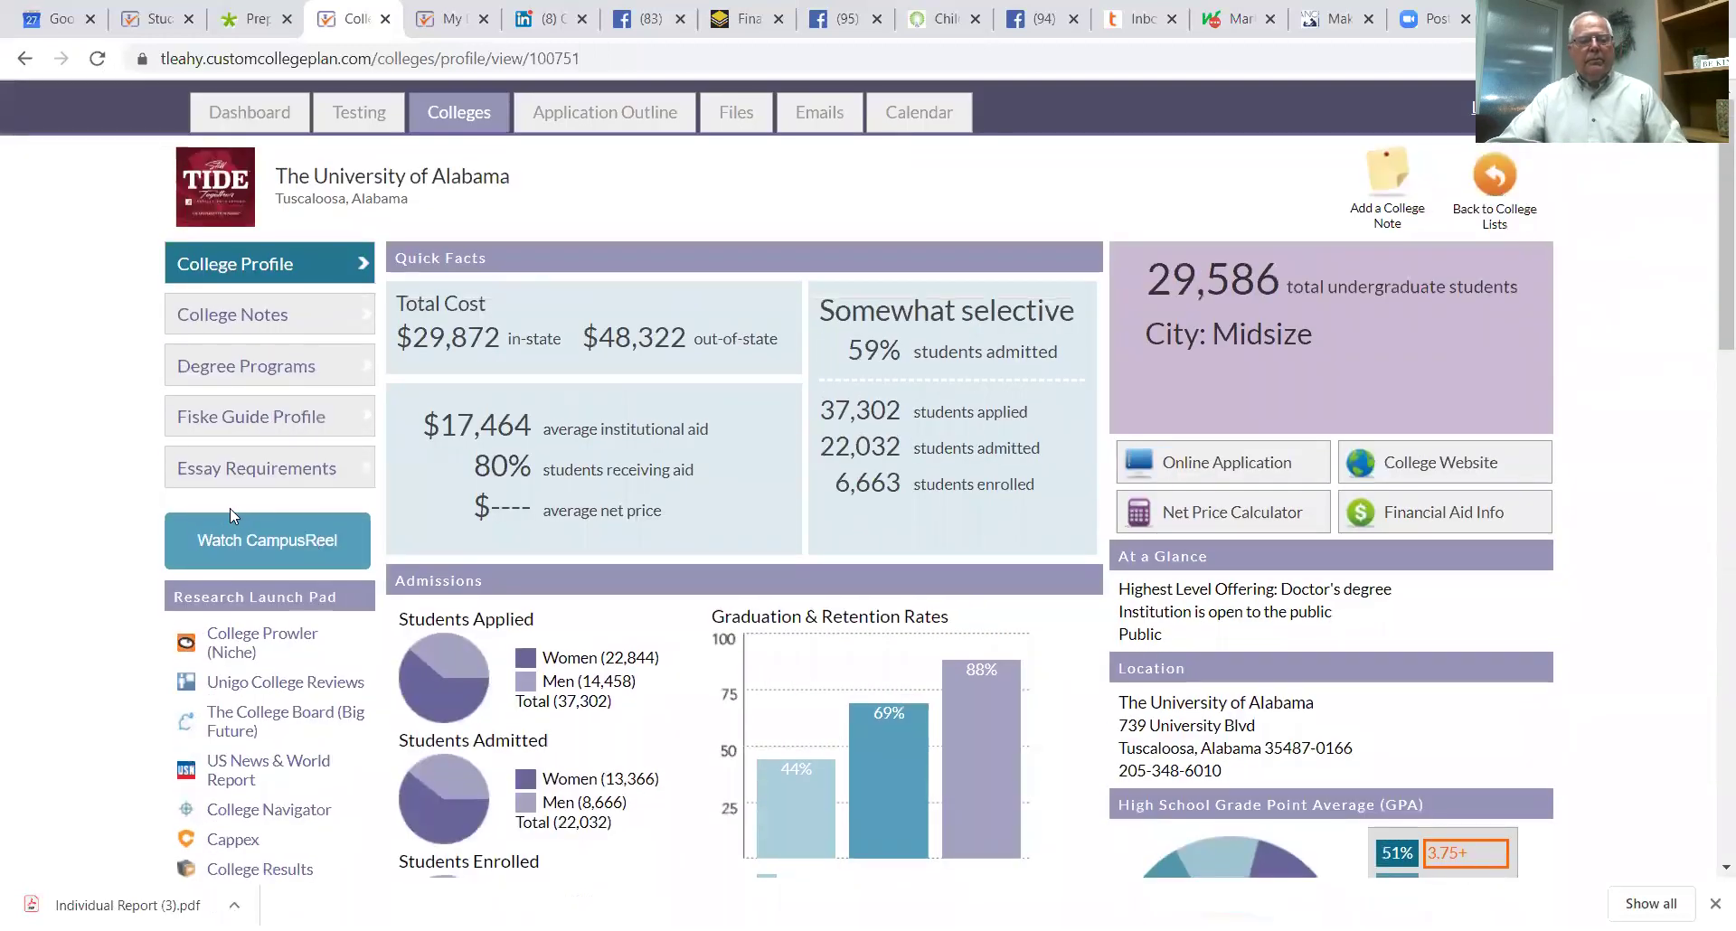
left_click(240, 317)
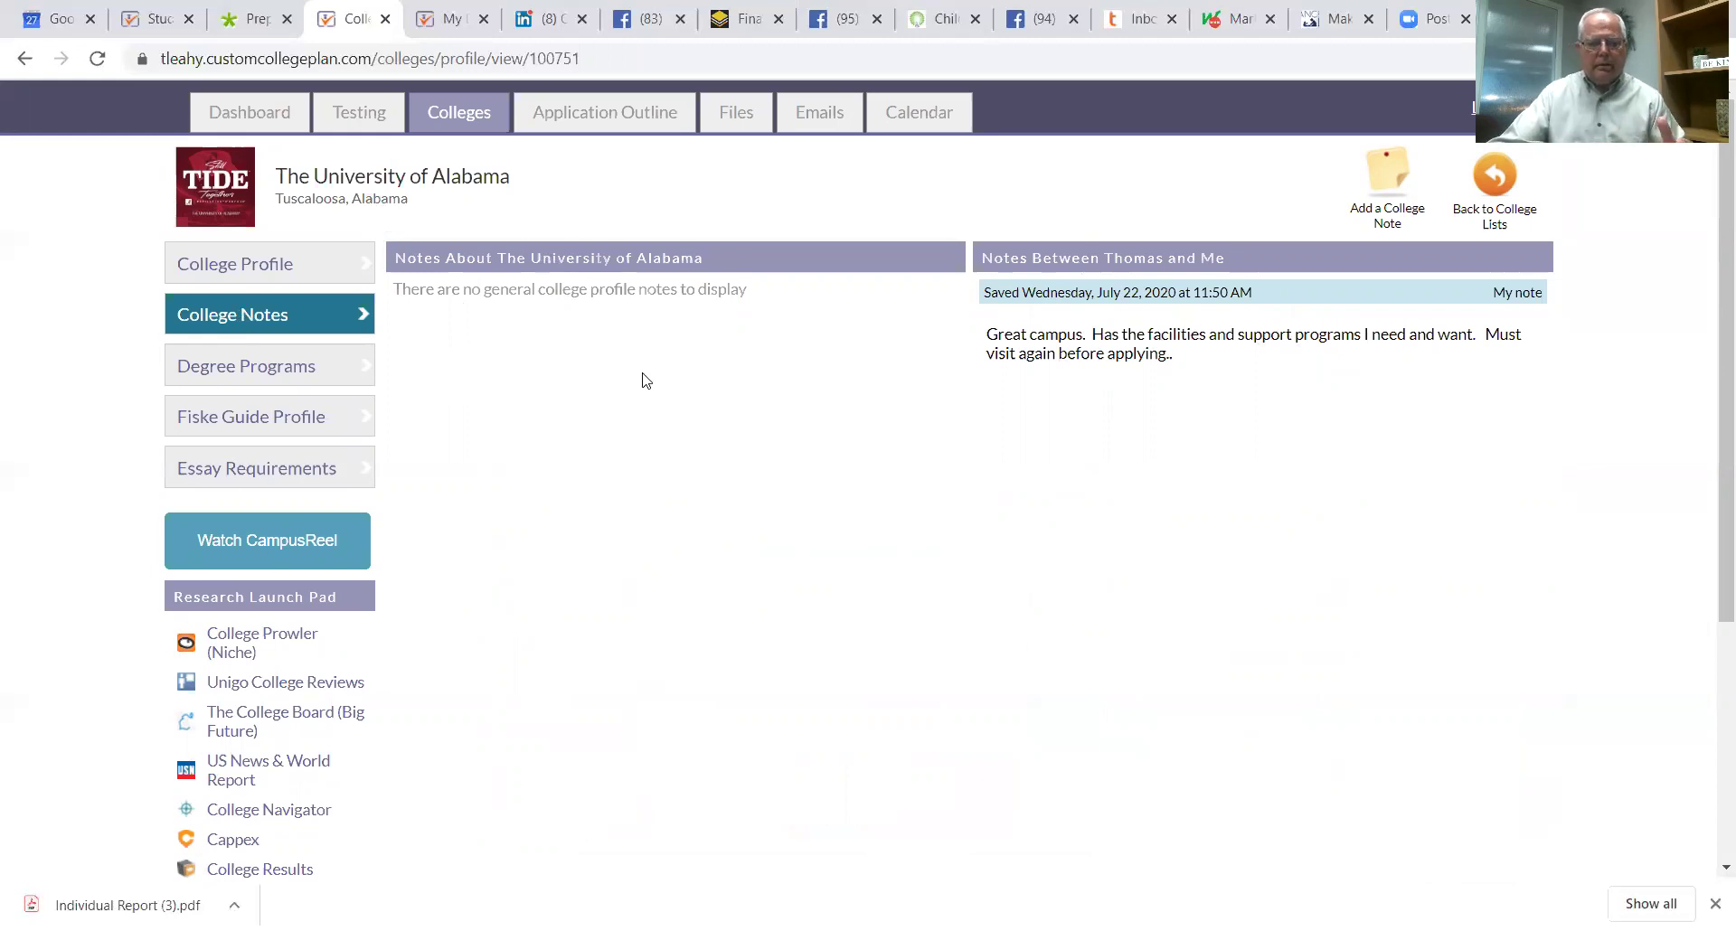
Step: Open the University of Alabama's Degree Programs page listing majors by degree level
left_click(279, 366)
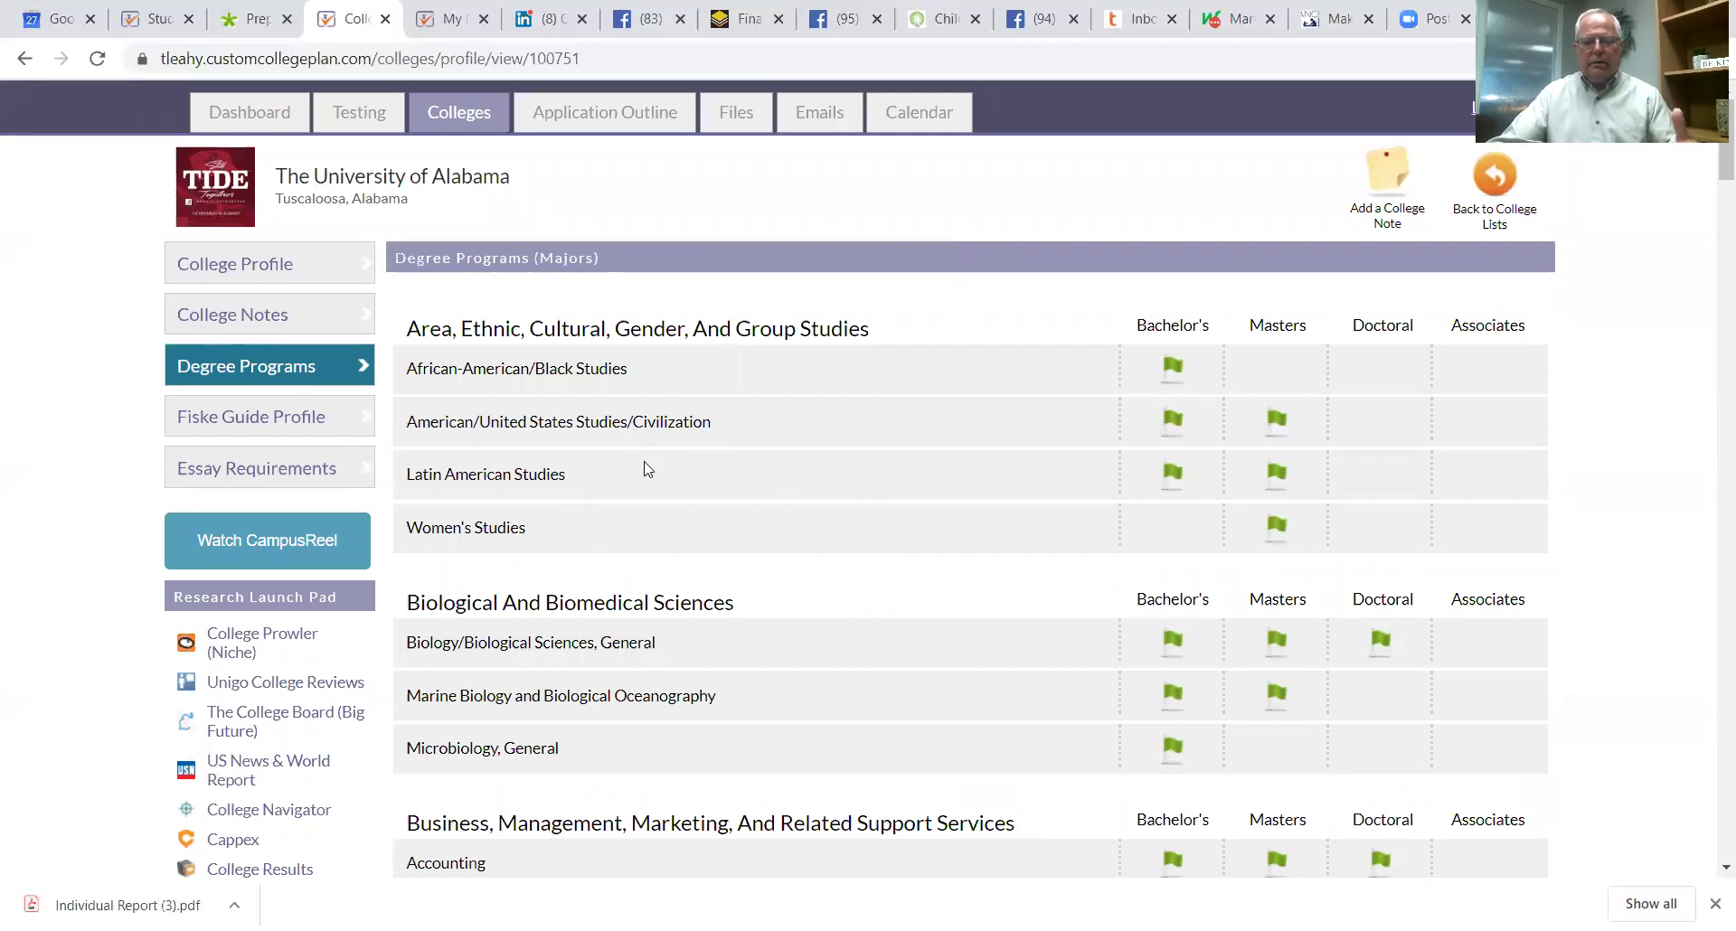
Step: Read Alabama's Fiske Guide description and summary, then view its essay requirements
left_click(277, 425)
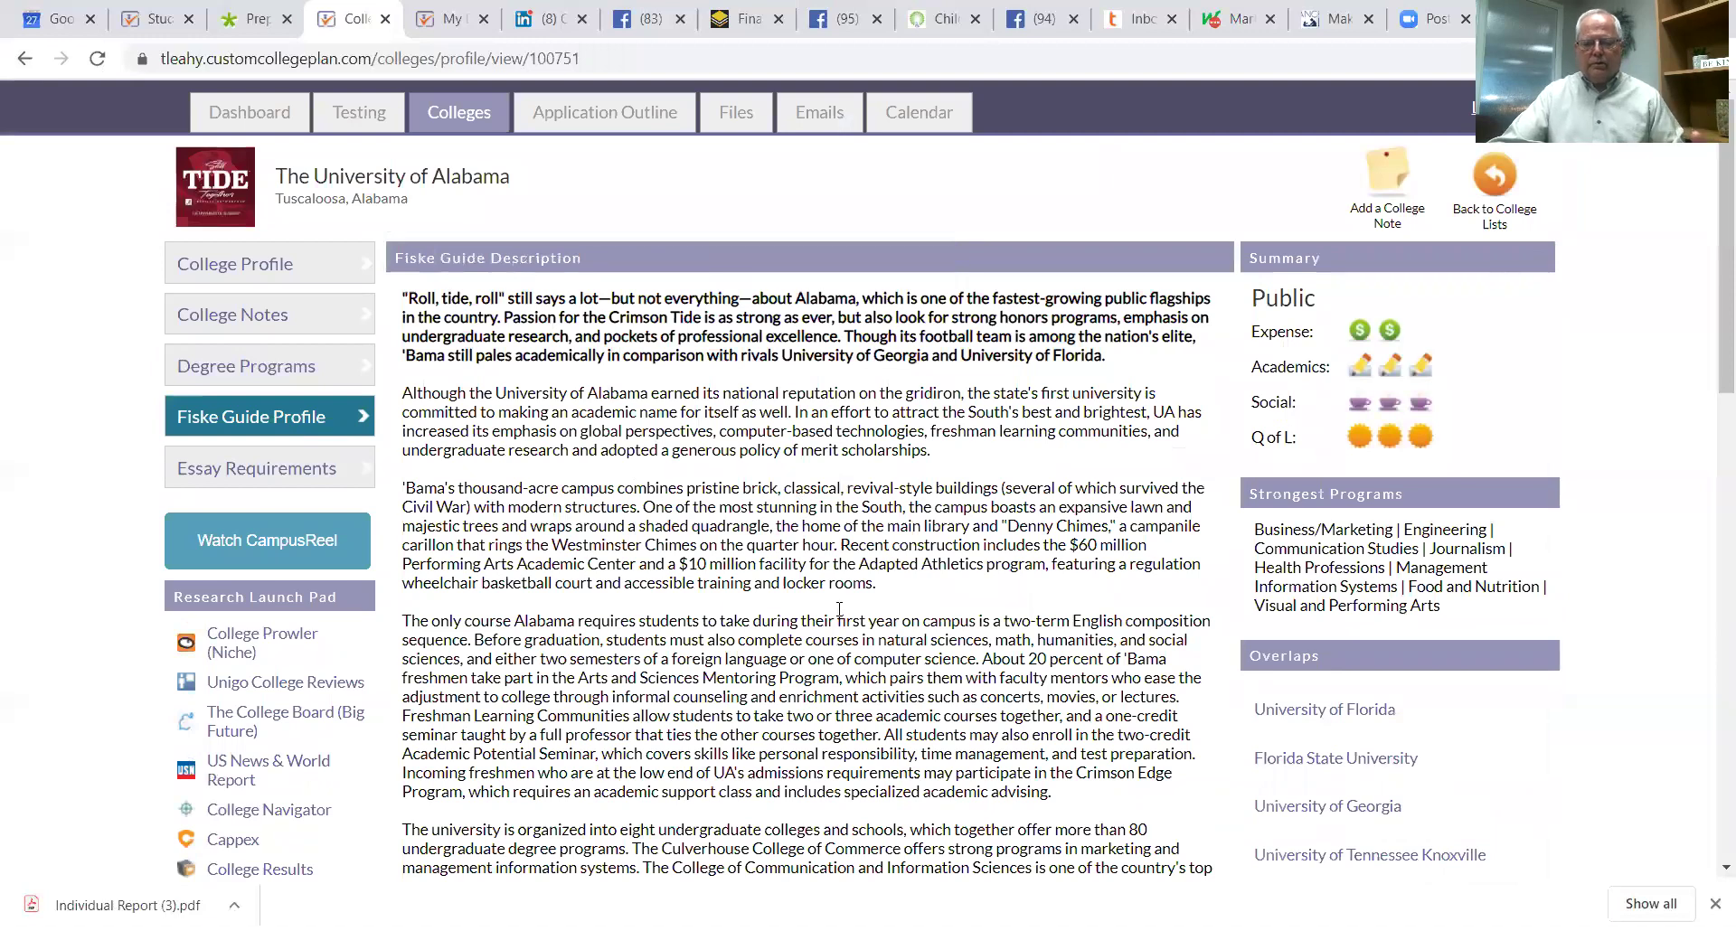
scroll(839, 610, "down", 3)
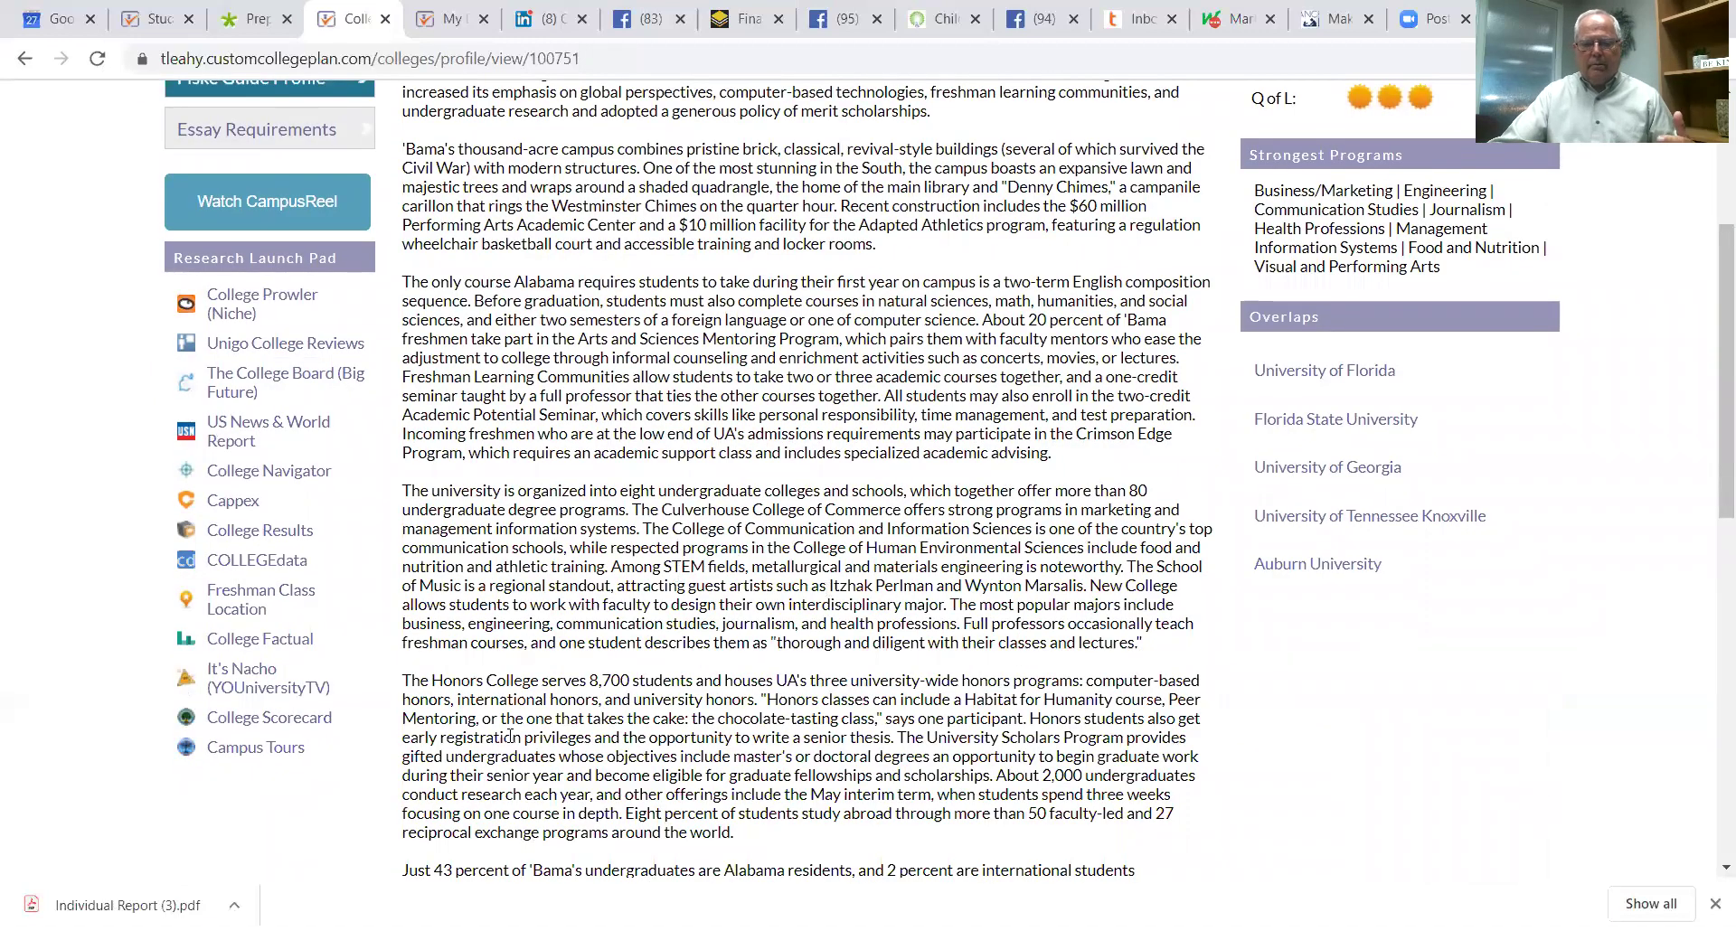
scroll(729, 530, "down", 1)
scroll(728, 529, "up", 3)
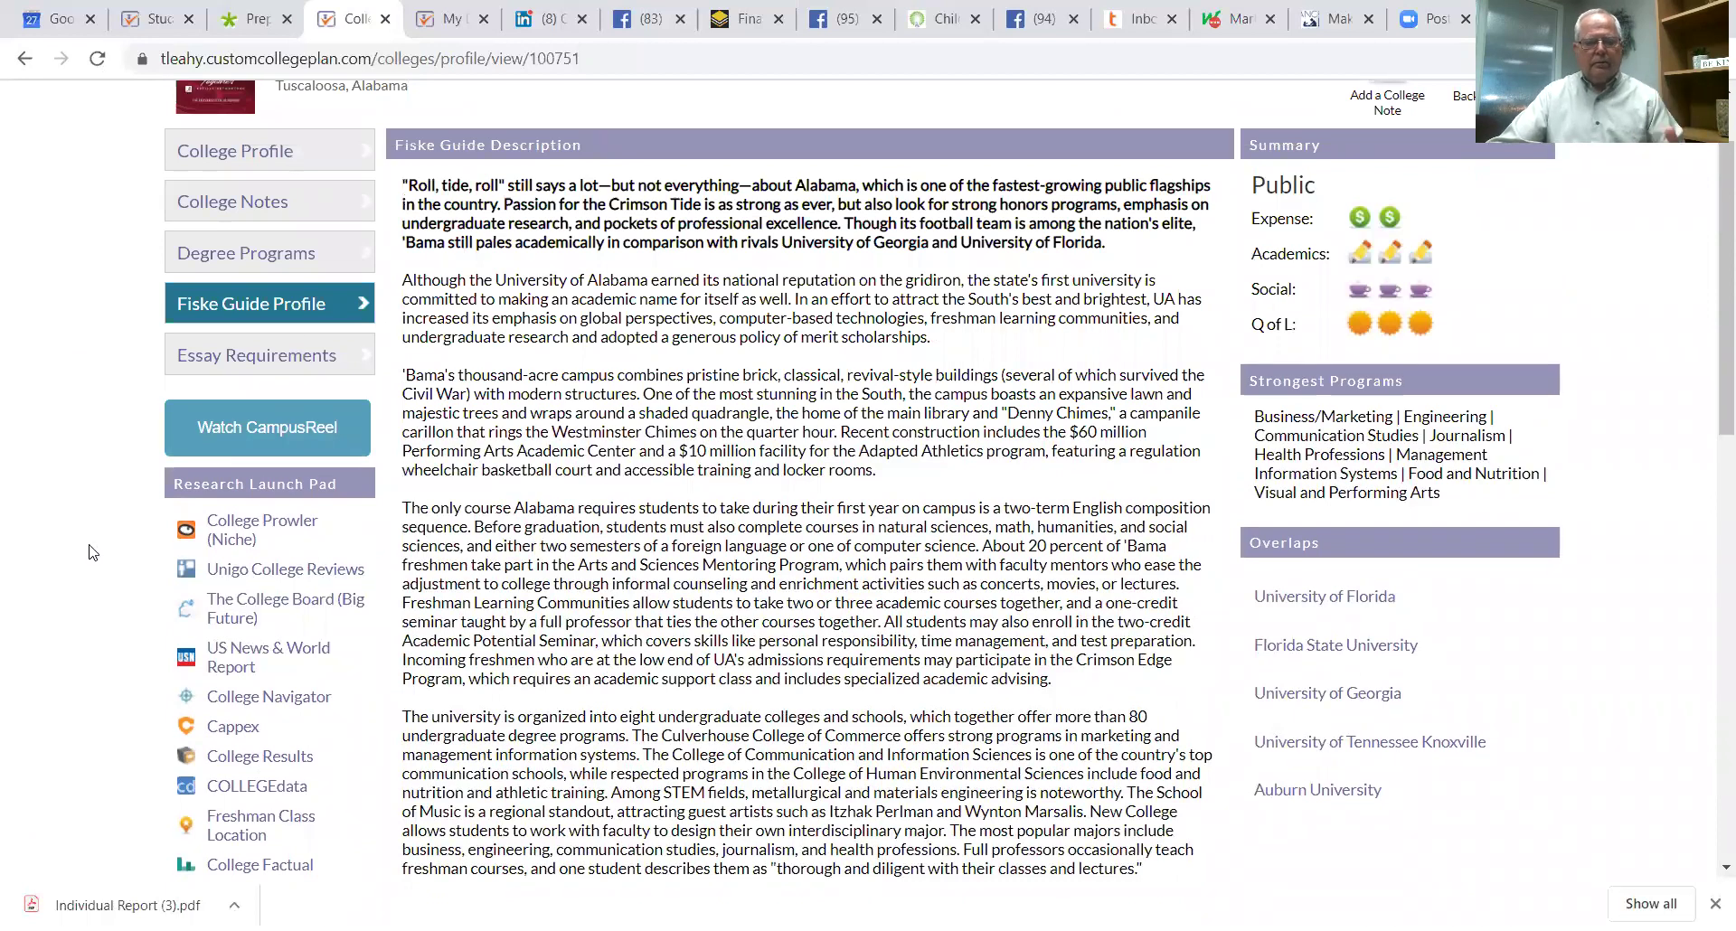
left_click(259, 354)
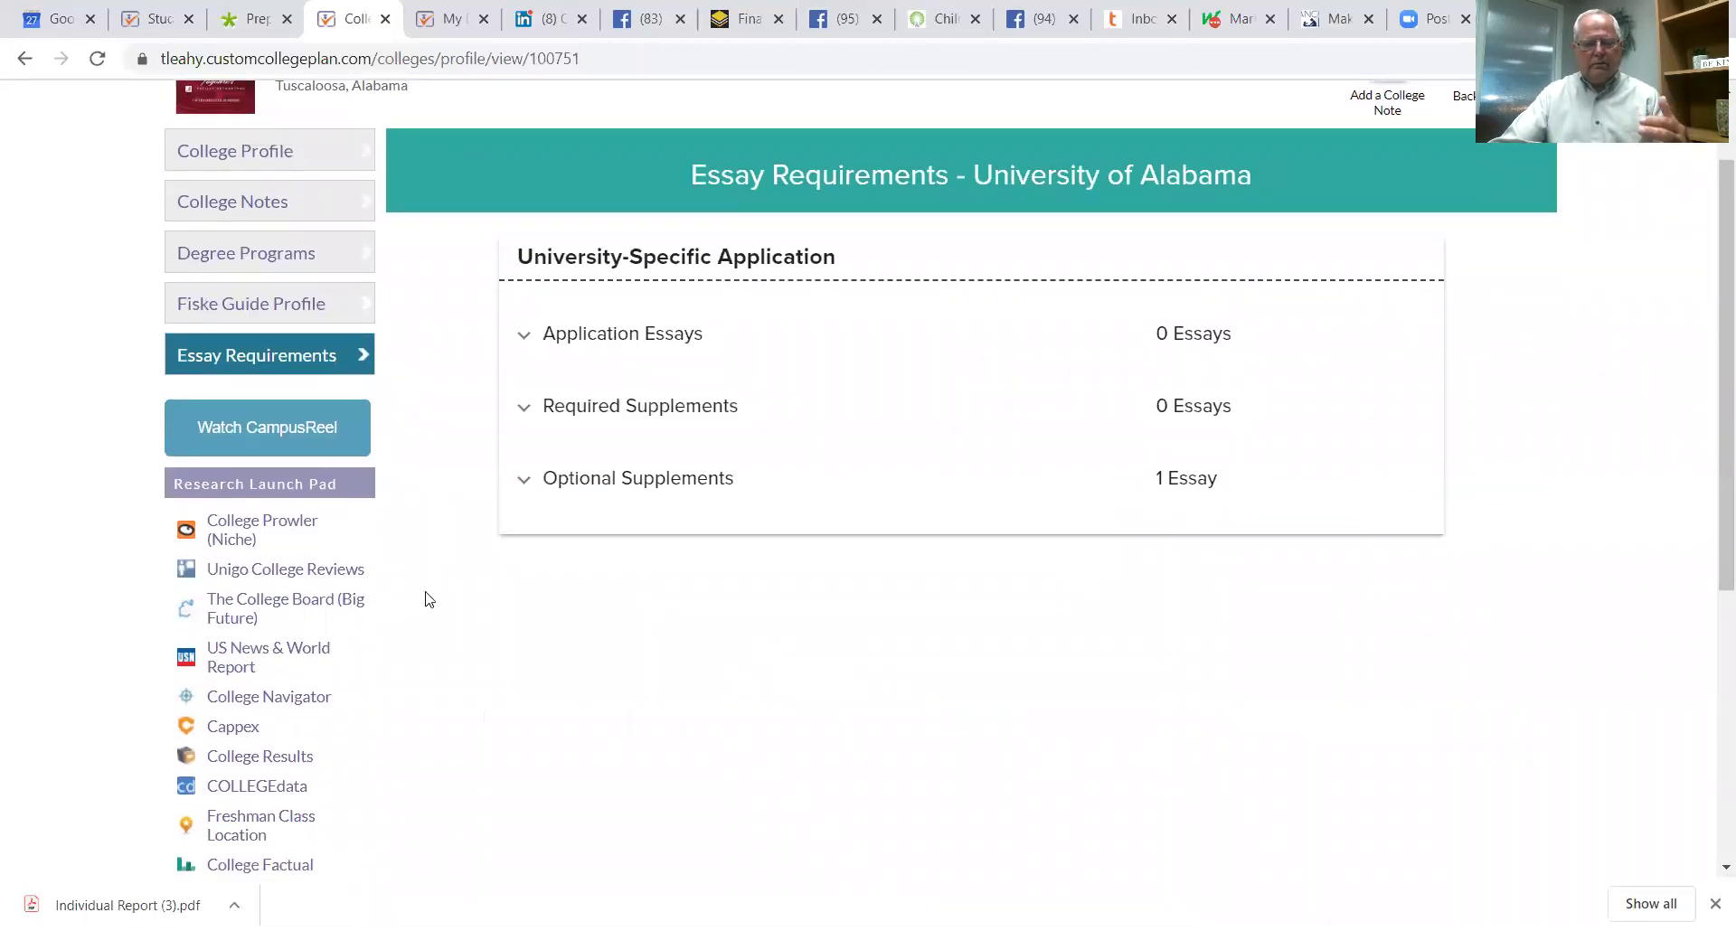
Step: Watch Alabama's CampusReel 'New Freshman Dorms' student video, then return to My College Lists
left_click(296, 428)
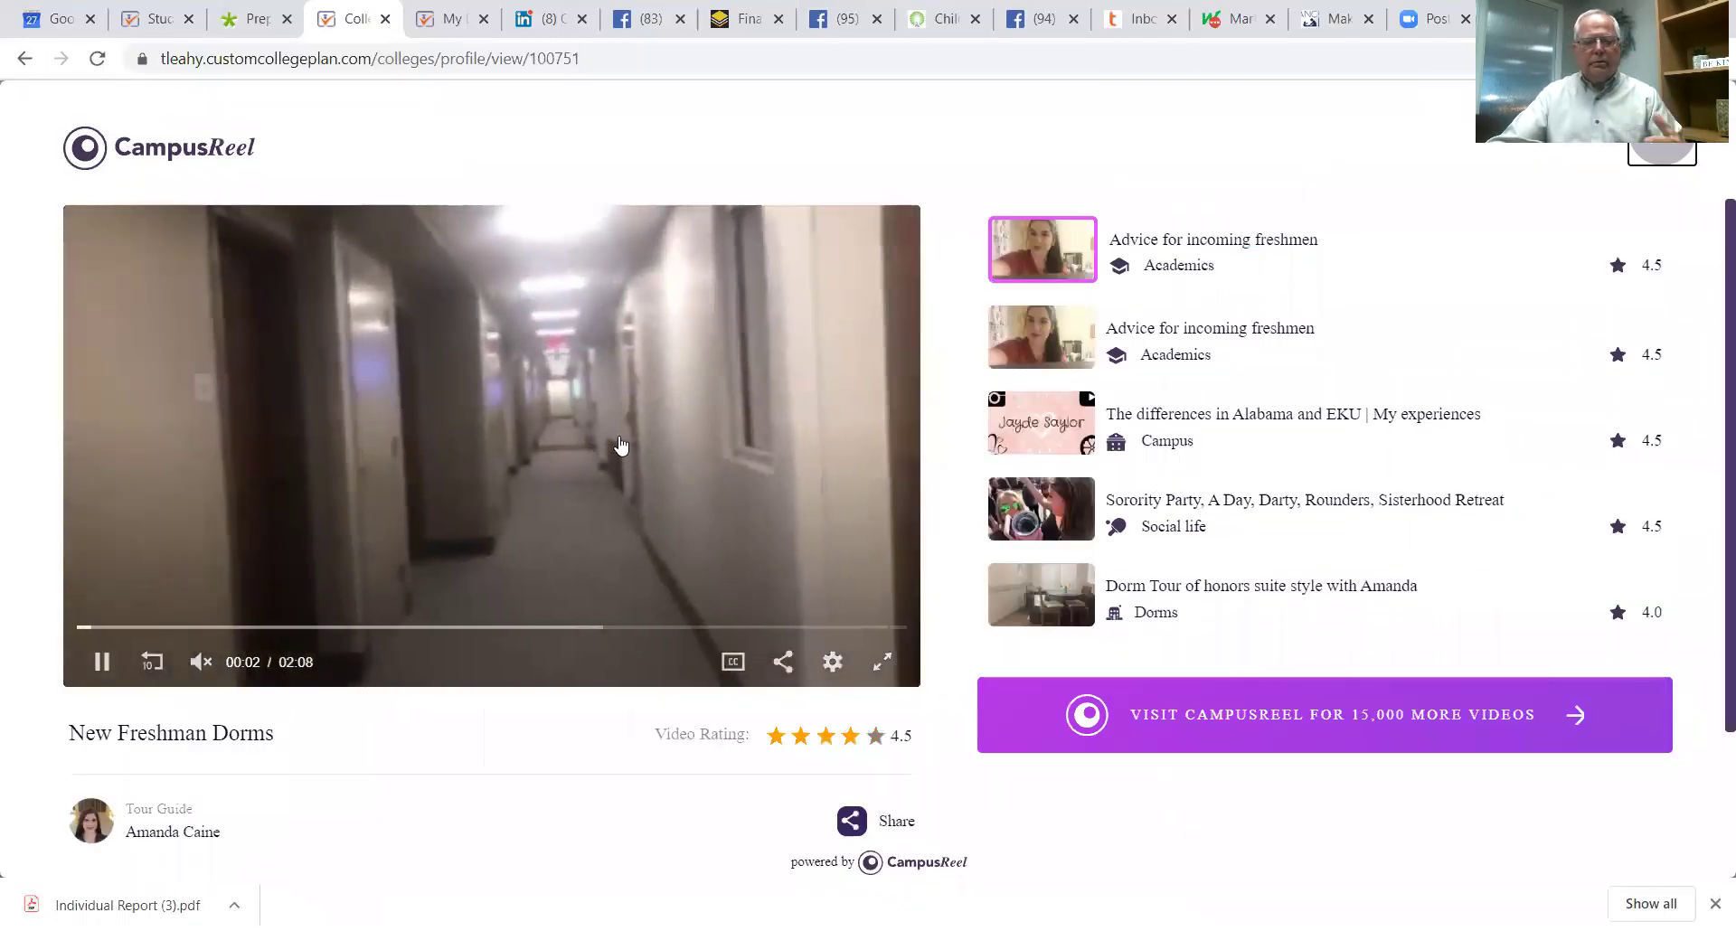
left_click(26, 59)
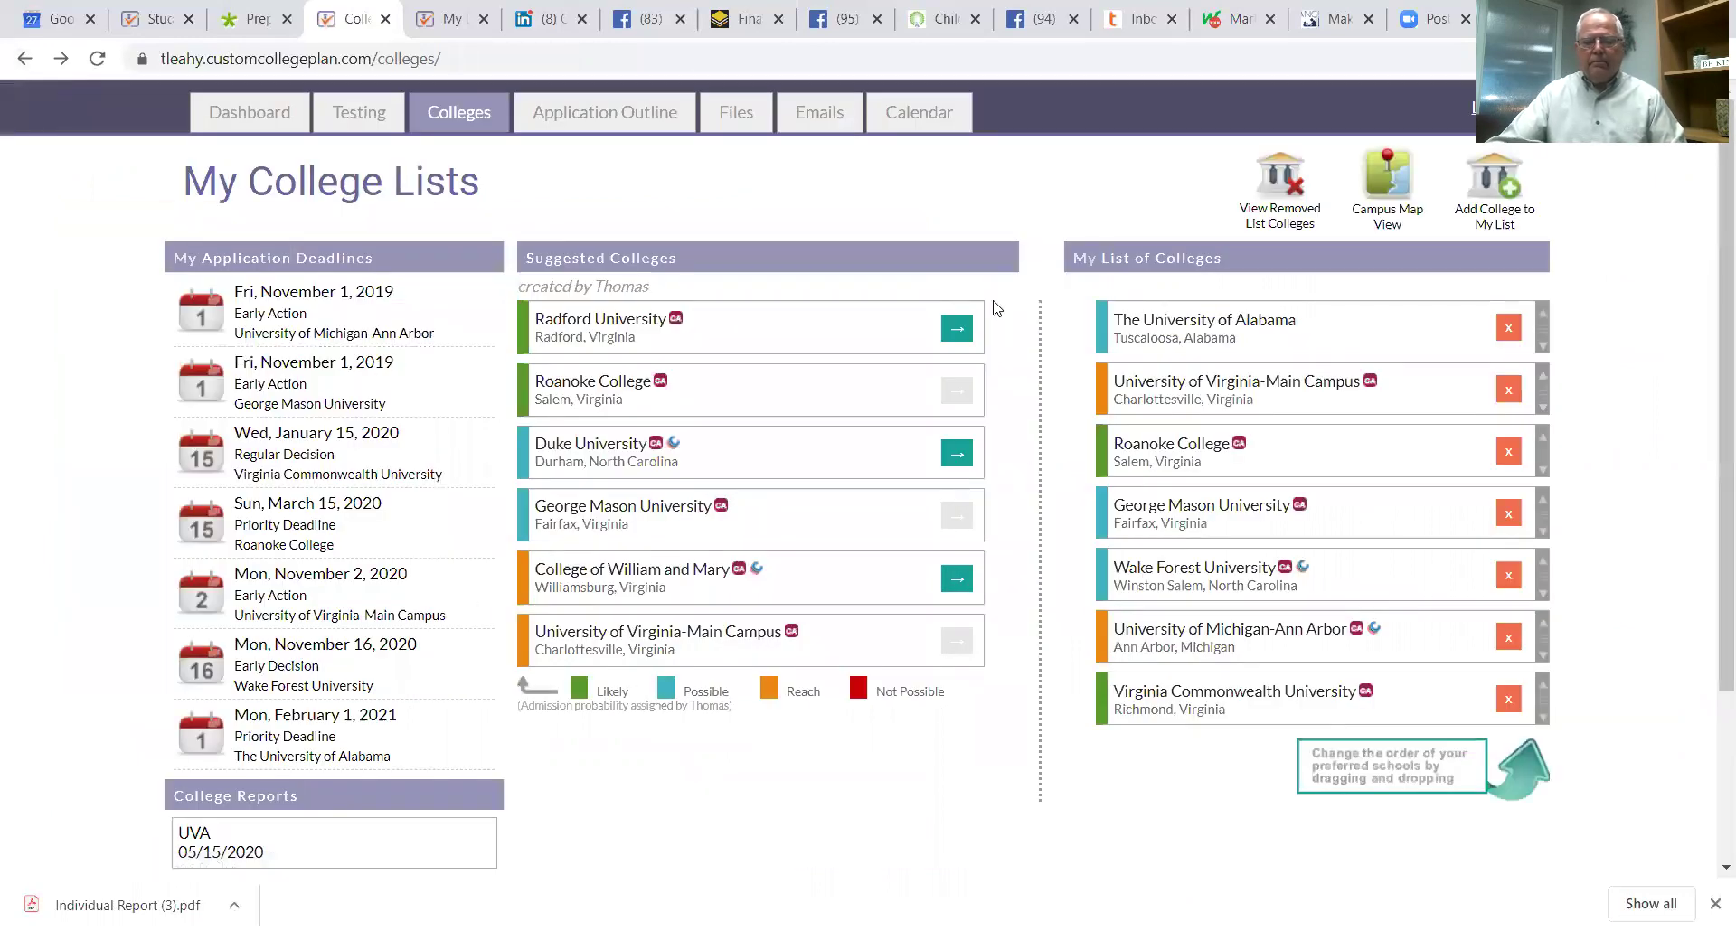
left_click(1160, 321)
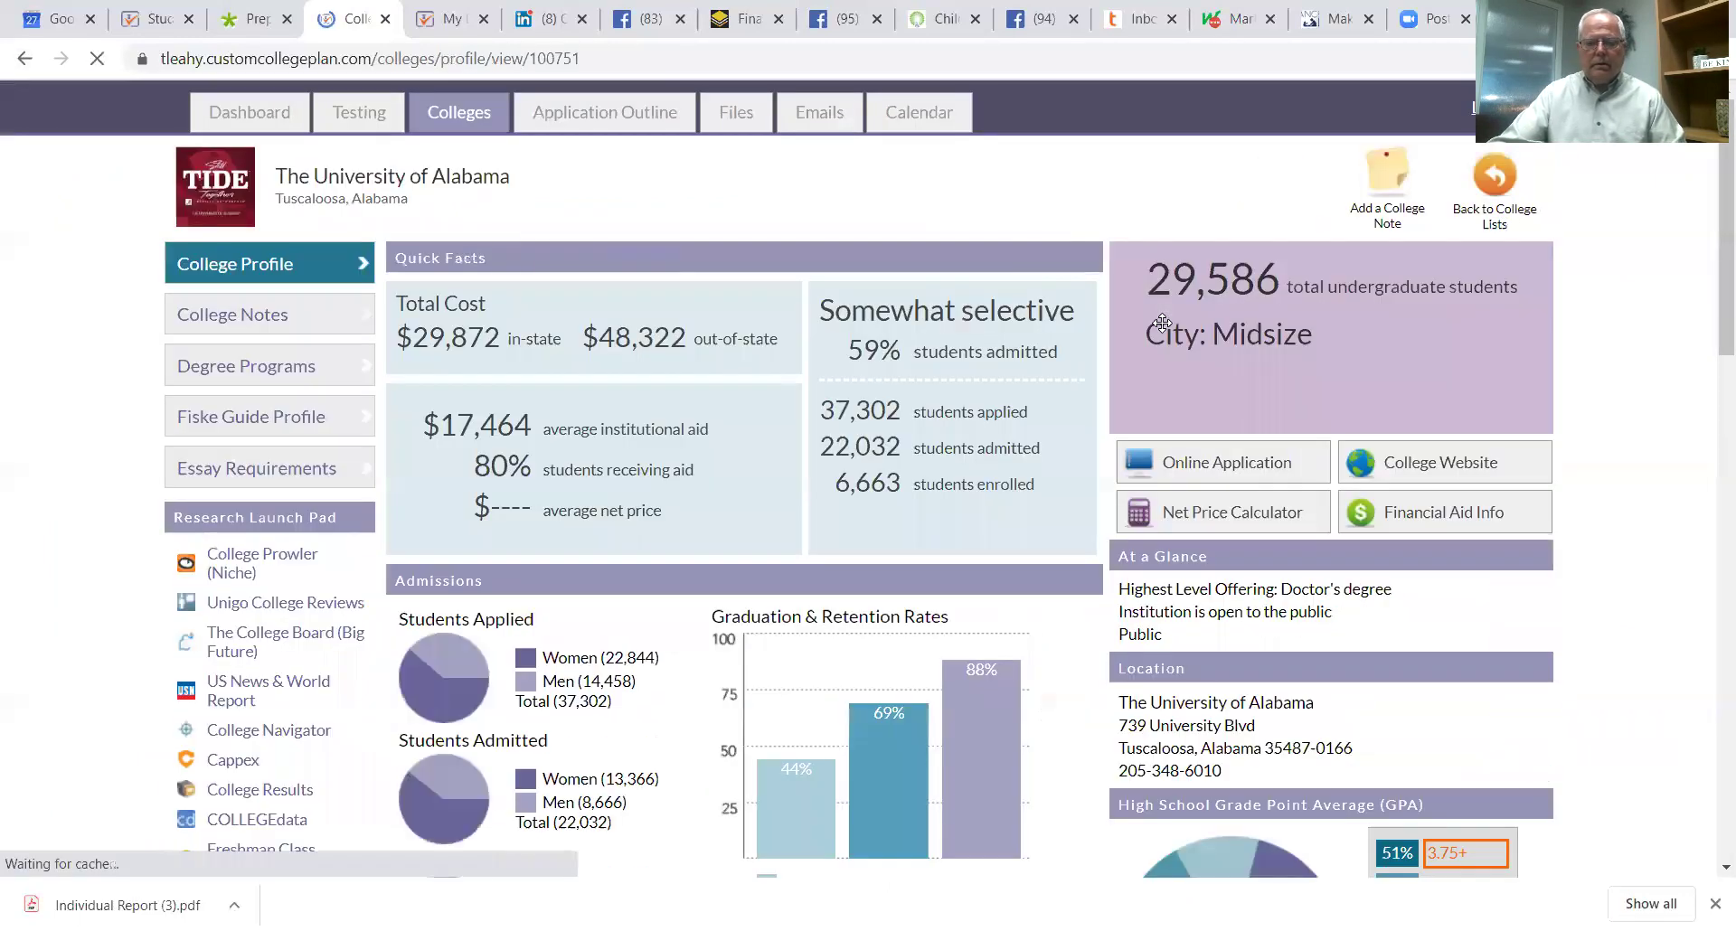
scroll(727, 565, "down", 4)
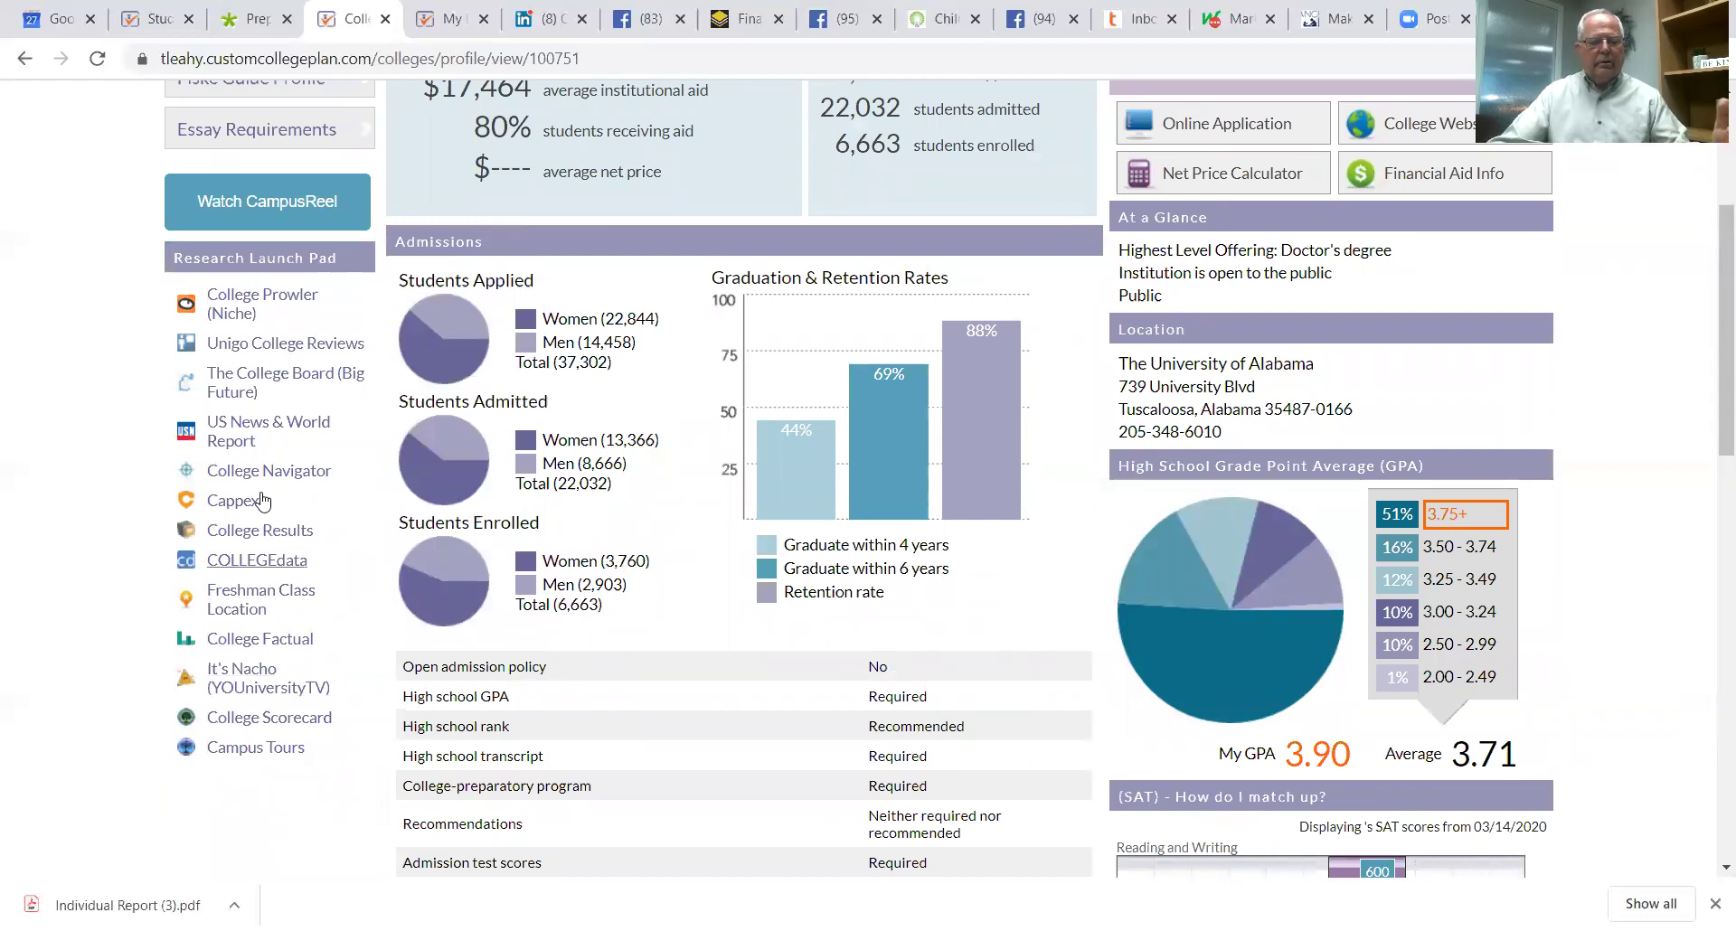
scroll(1268, 659, "up", 3)
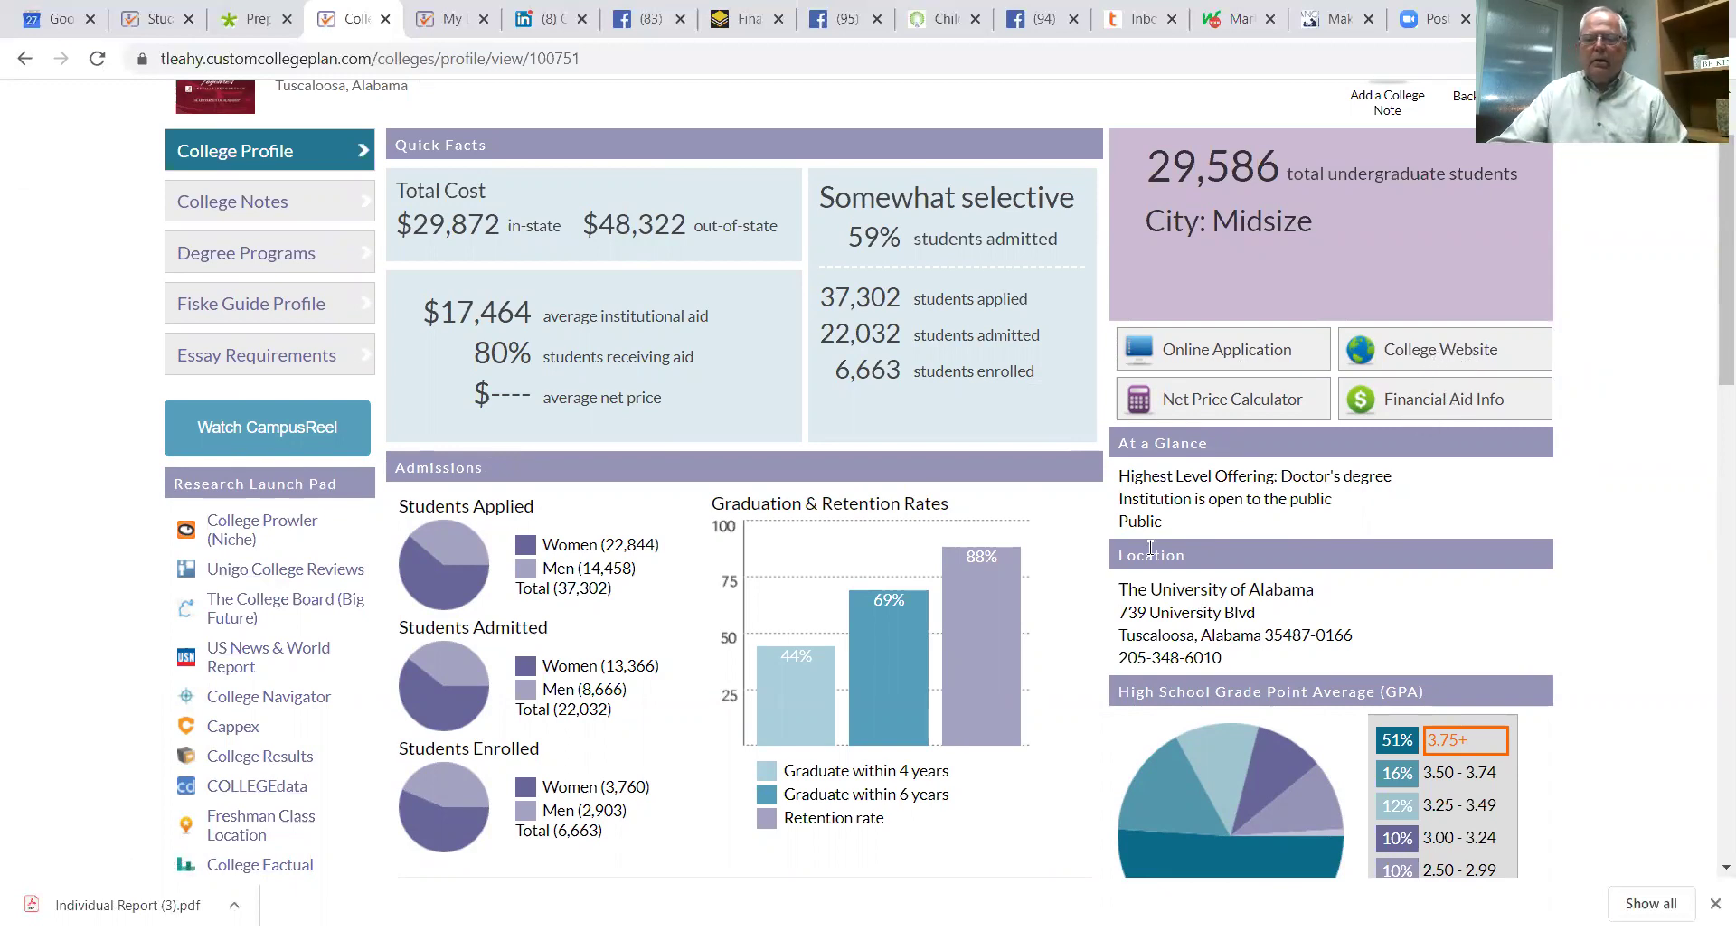
scroll(1472, 568, "down", 2)
scroll(1410, 556, "up", 4)
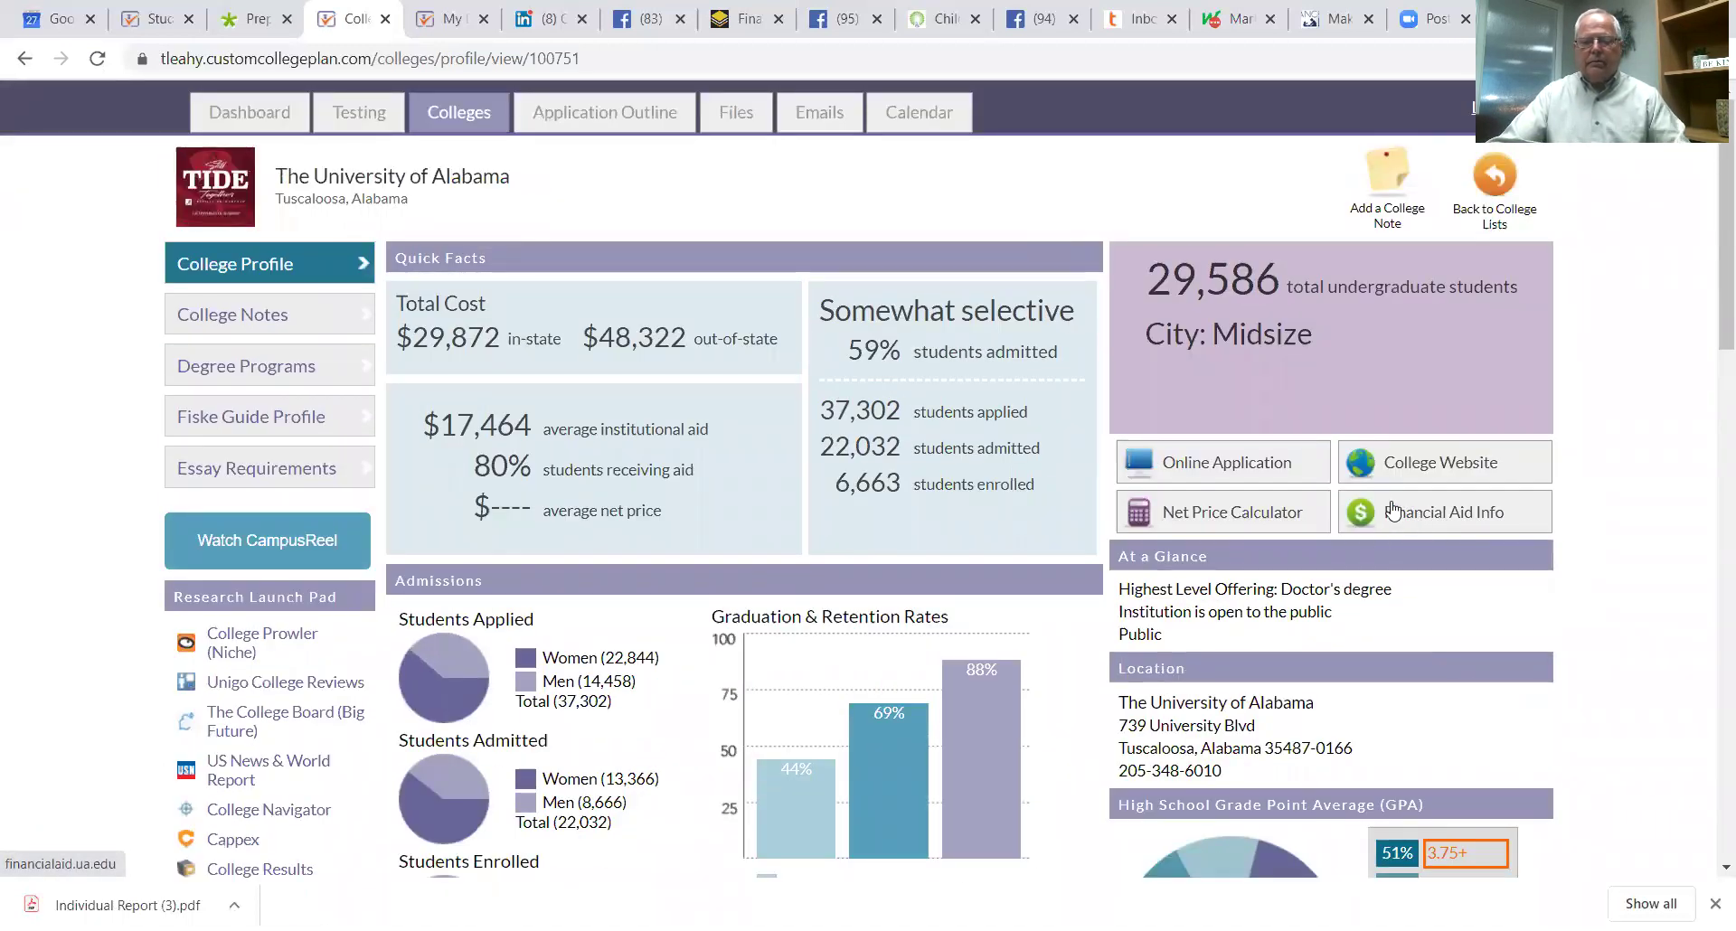
scroll(1395, 510, "down", 2)
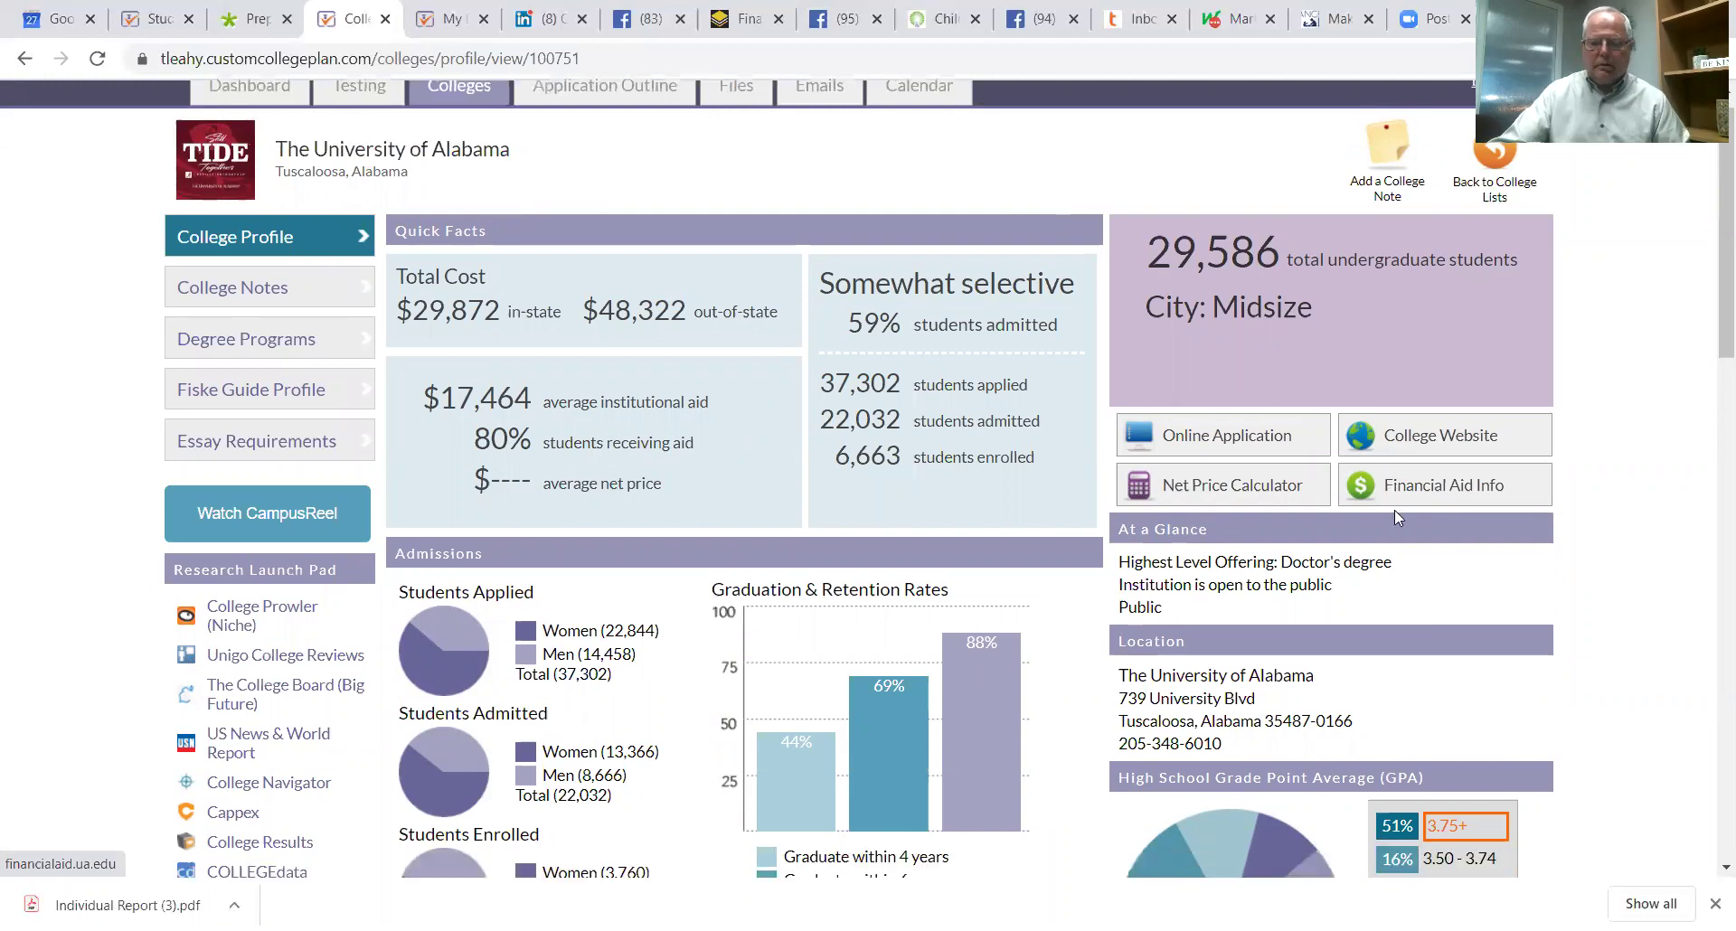
scroll(1290, 507, "down", 3)
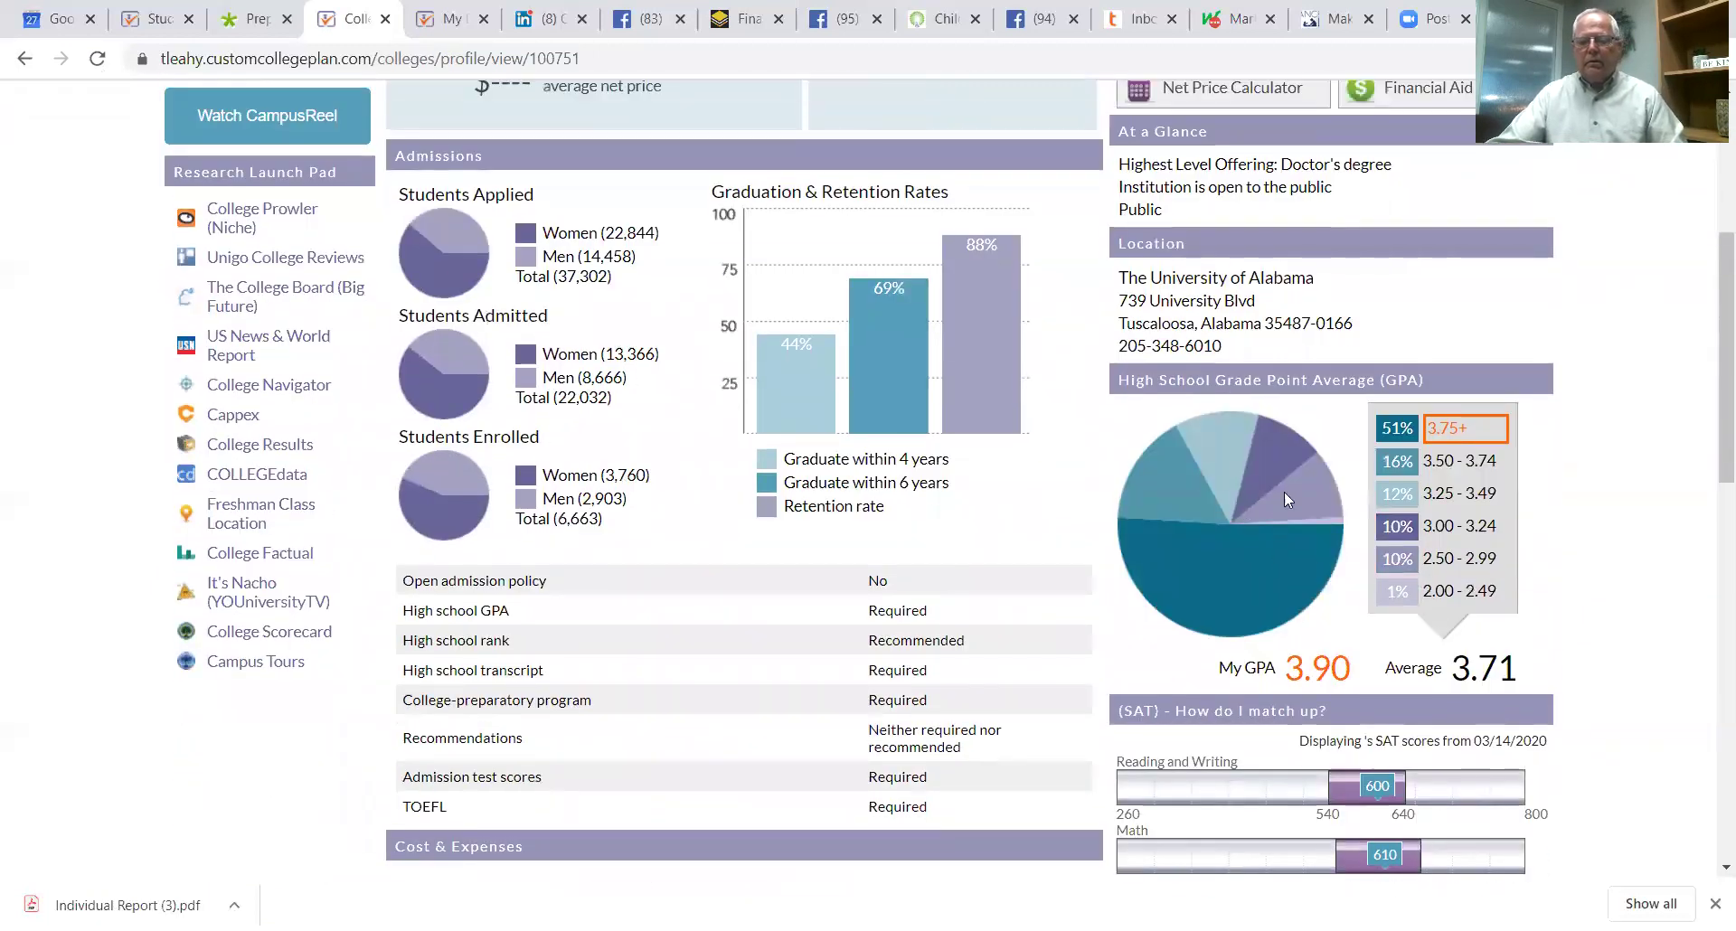
scroll(1176, 407, "down", 1)
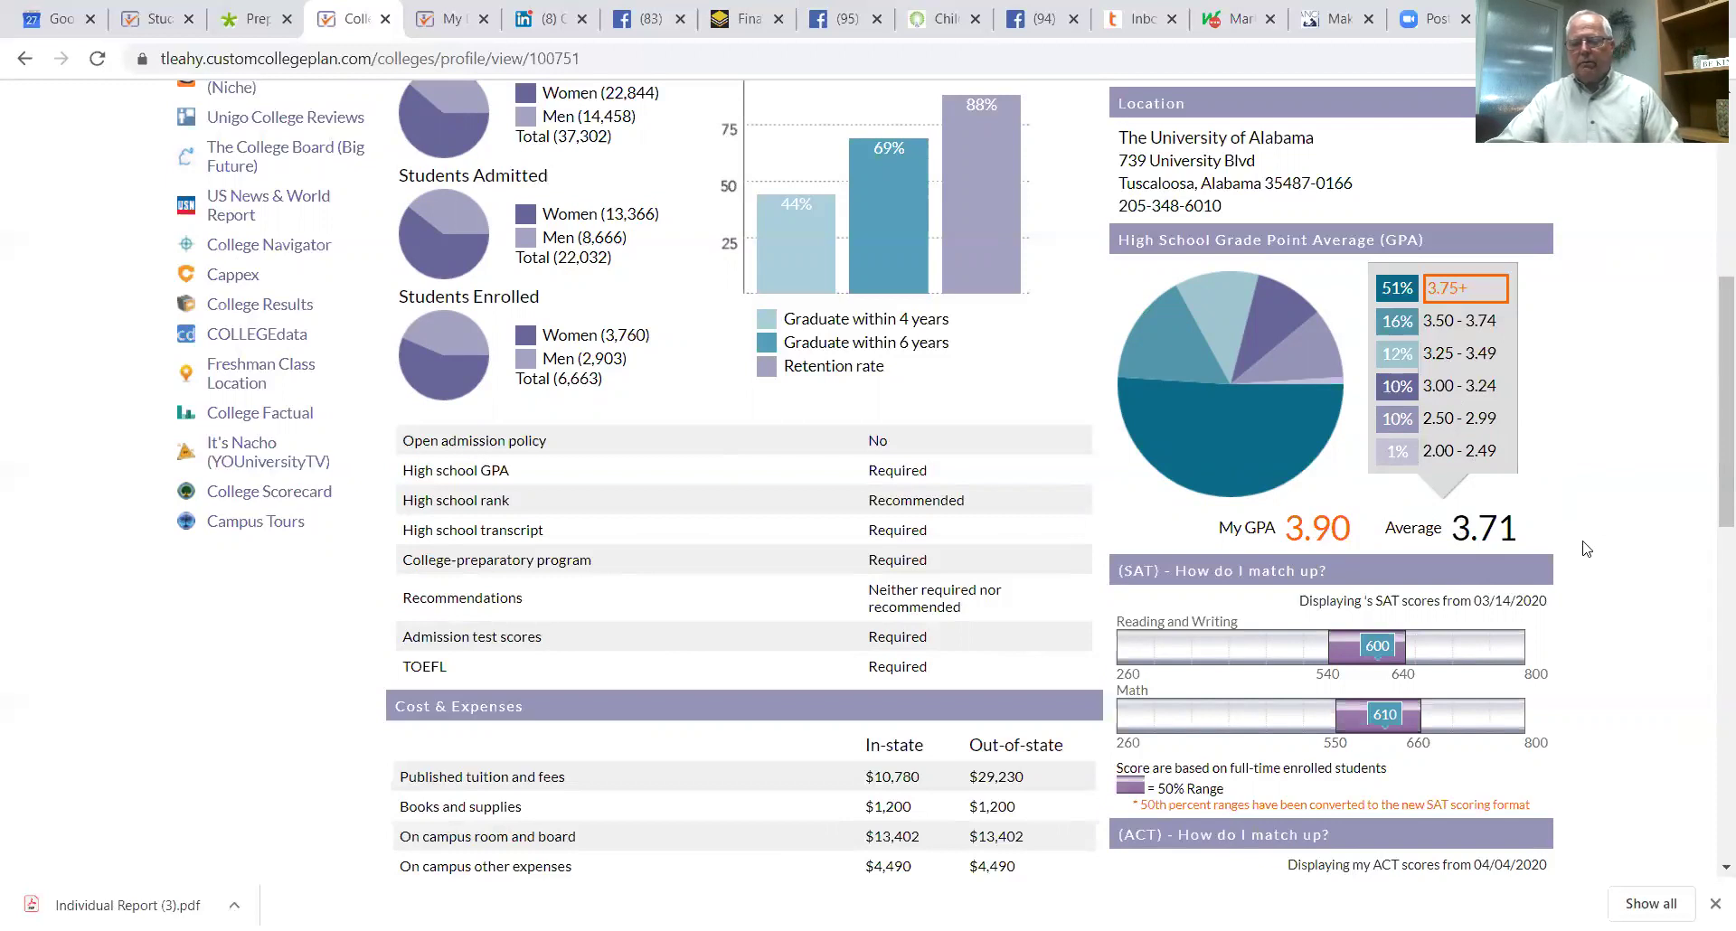
scroll(1584, 548, "down", 1)
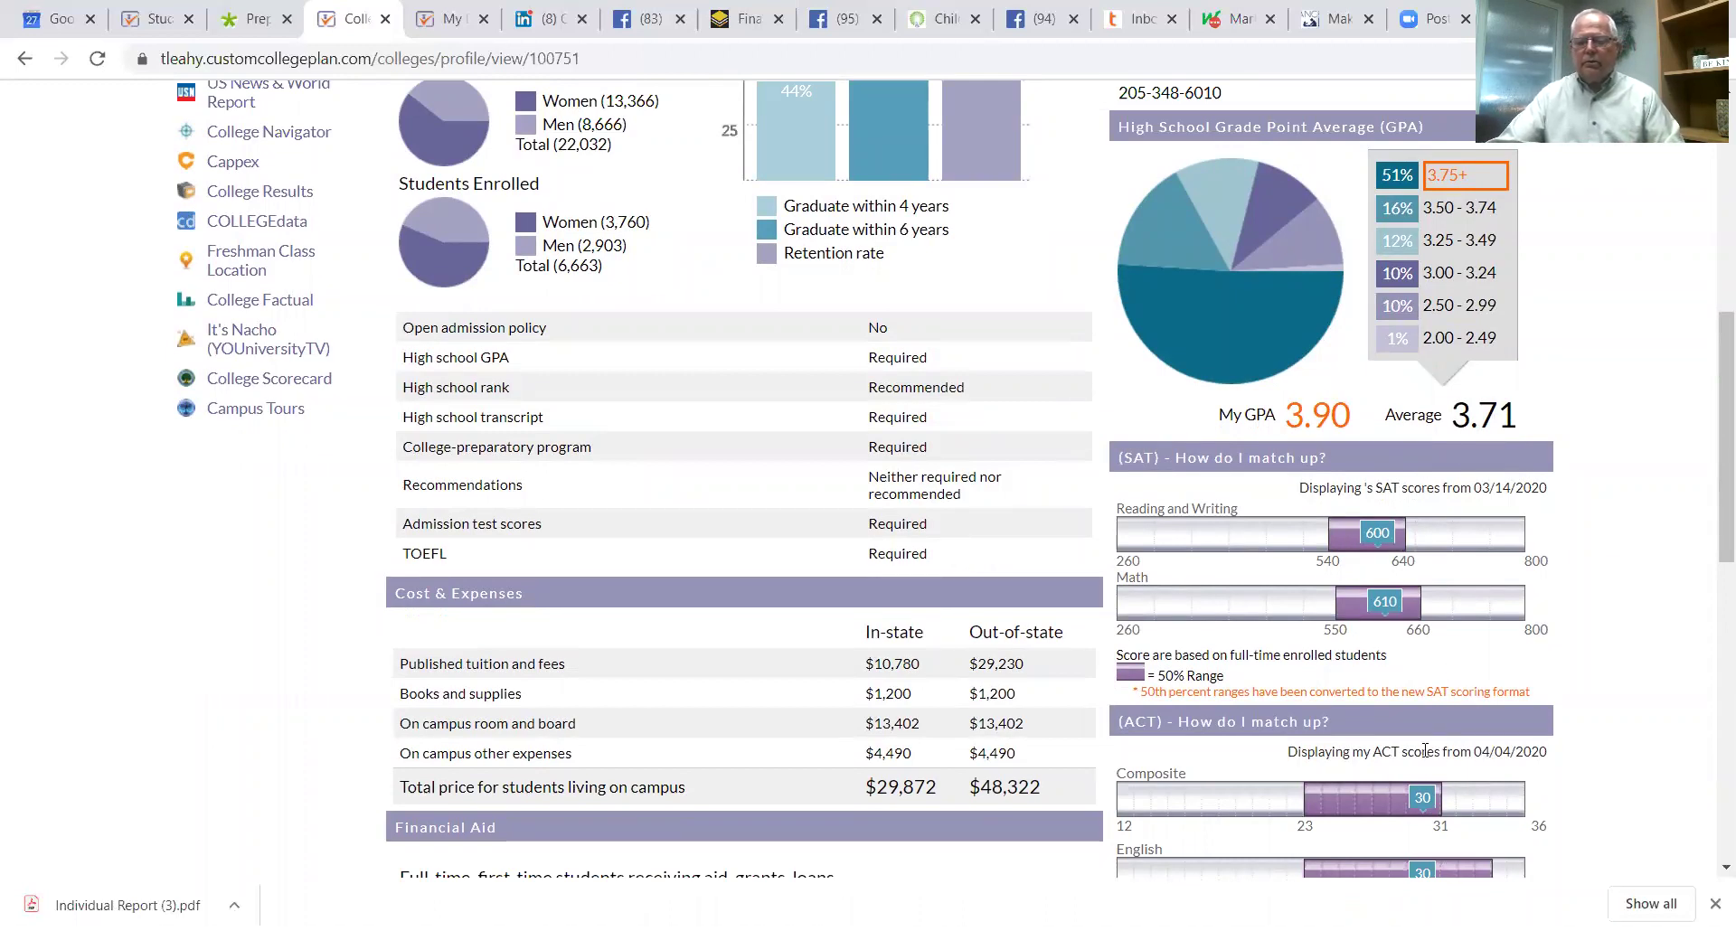
scroll(1425, 751, "down", 1)
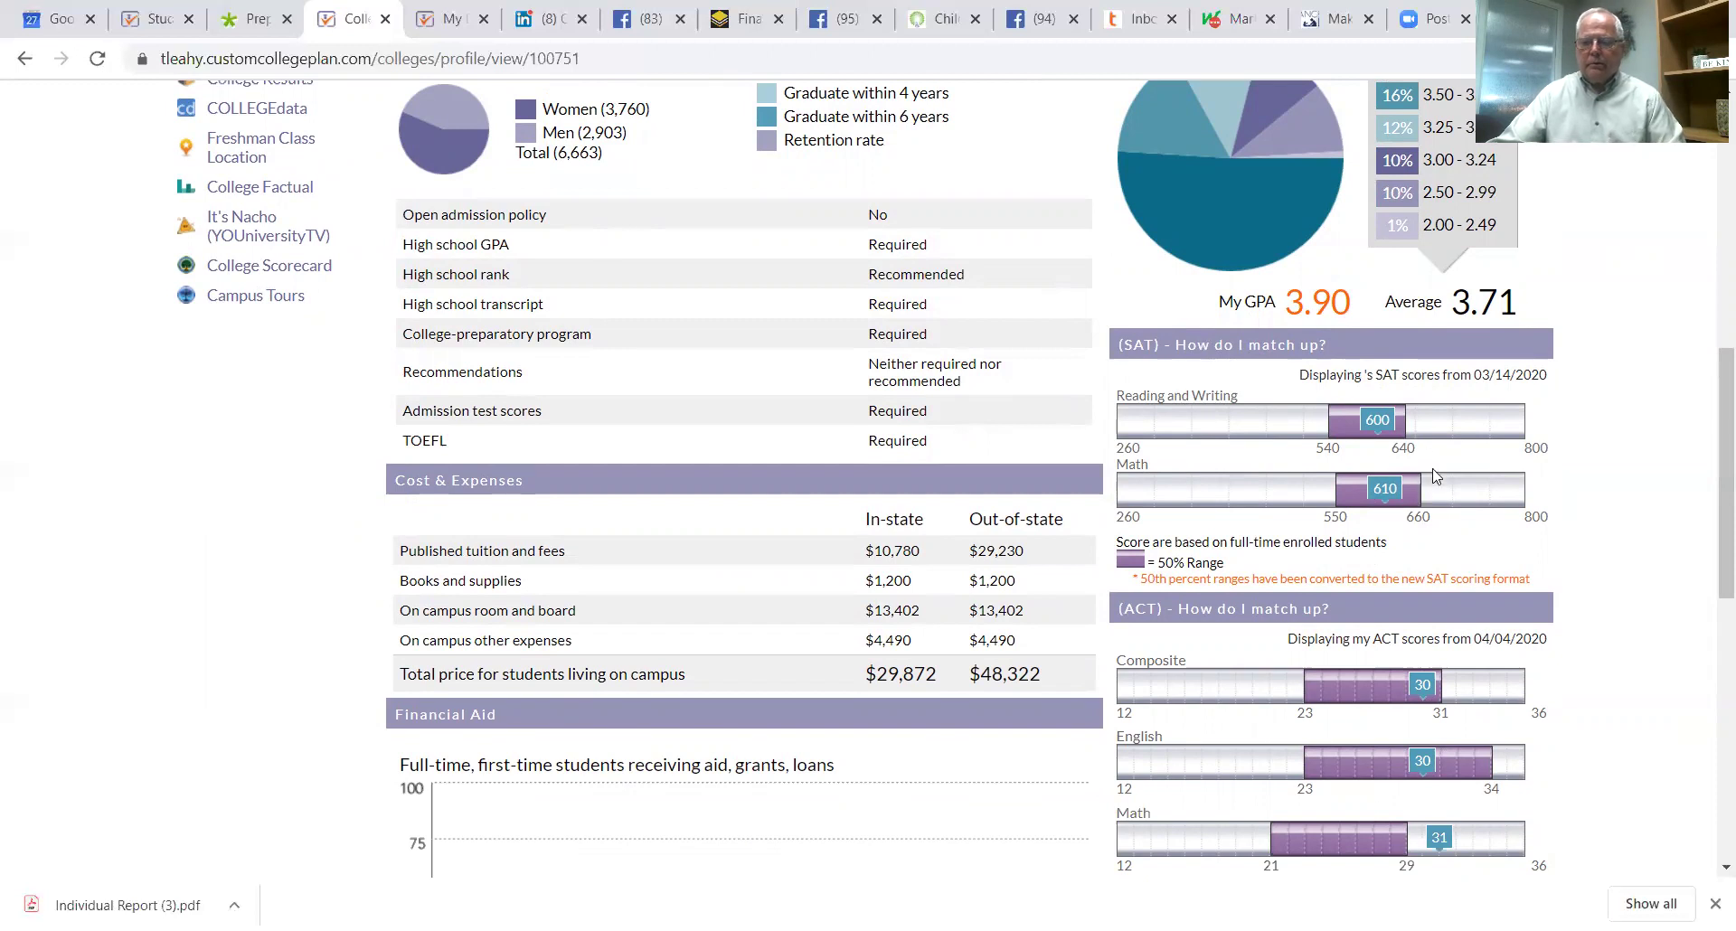
scroll(1475, 638, "down", 1)
scroll(1383, 724, "up", 3)
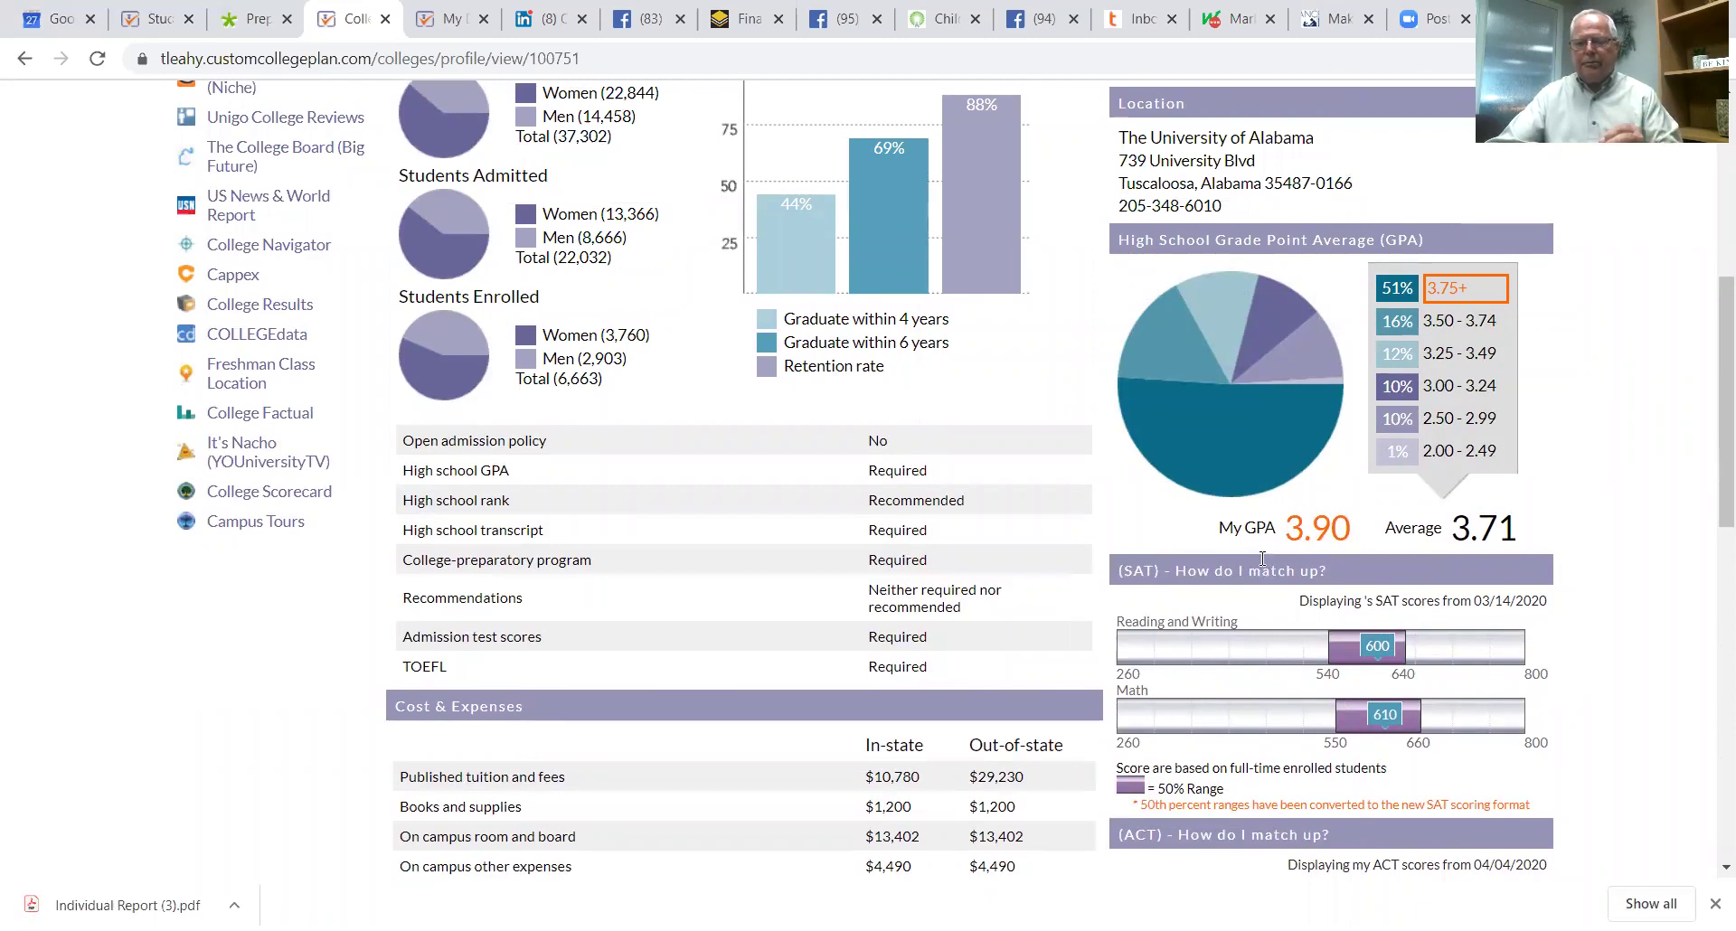
scroll(1262, 558, "up", 4)
scroll(1311, 599, "down", 2)
scroll(1311, 599, "up", 2)
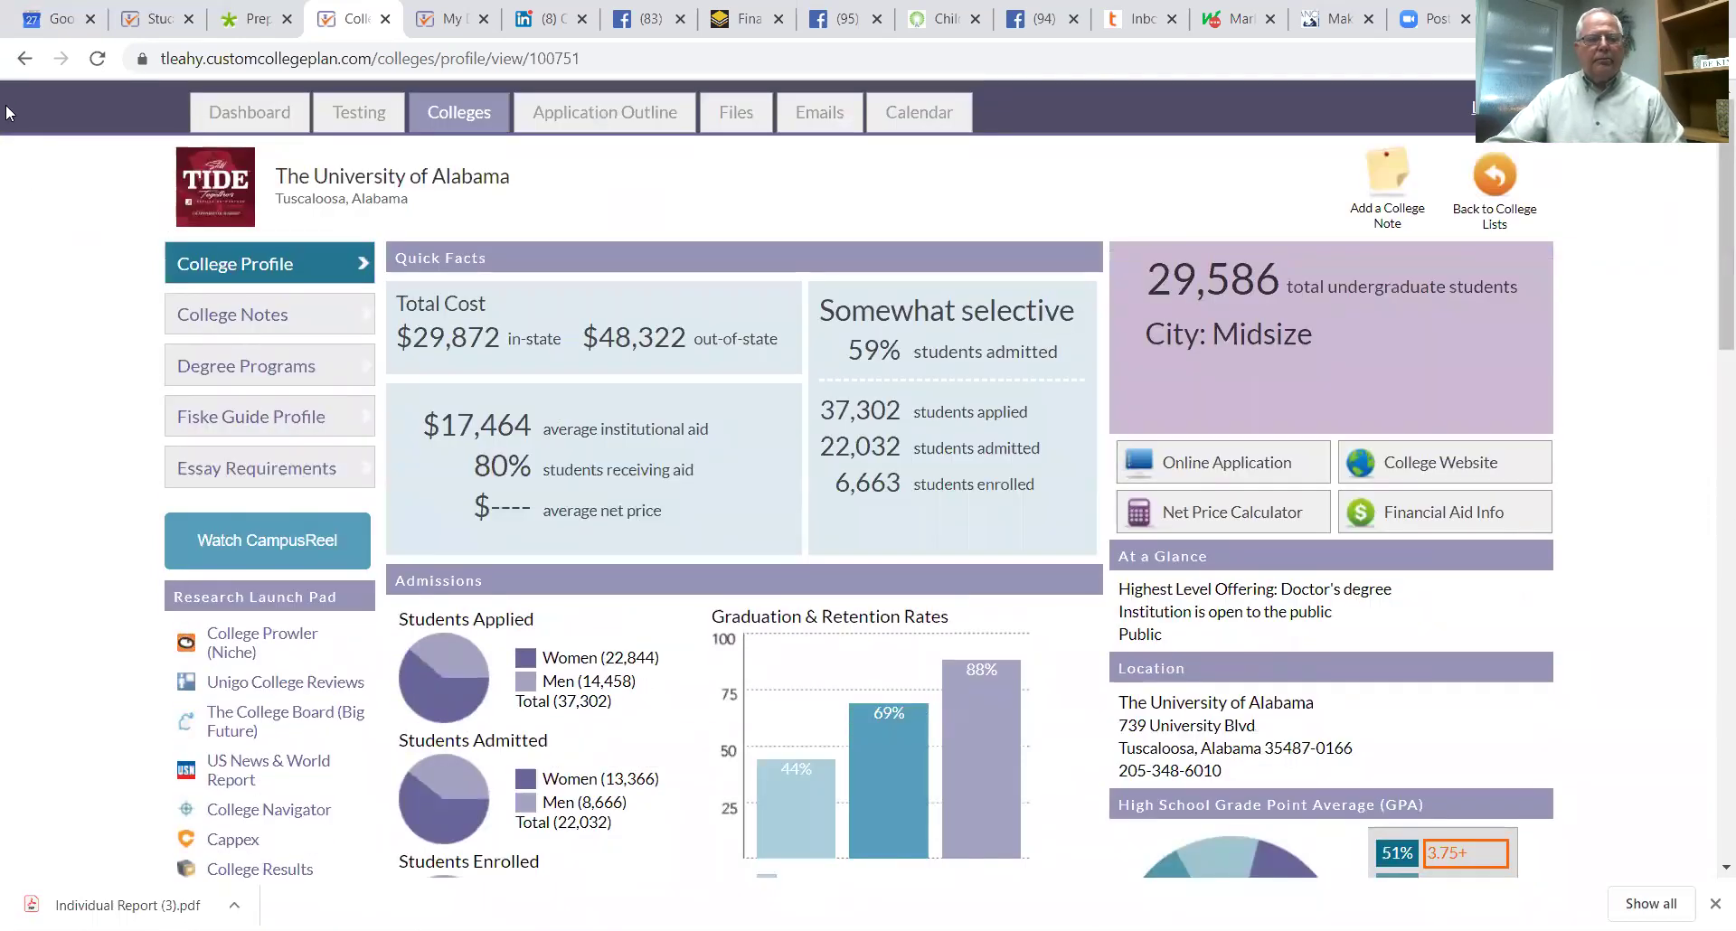
scroll(746, 542, "down", 5)
scroll(763, 505, "up", 4)
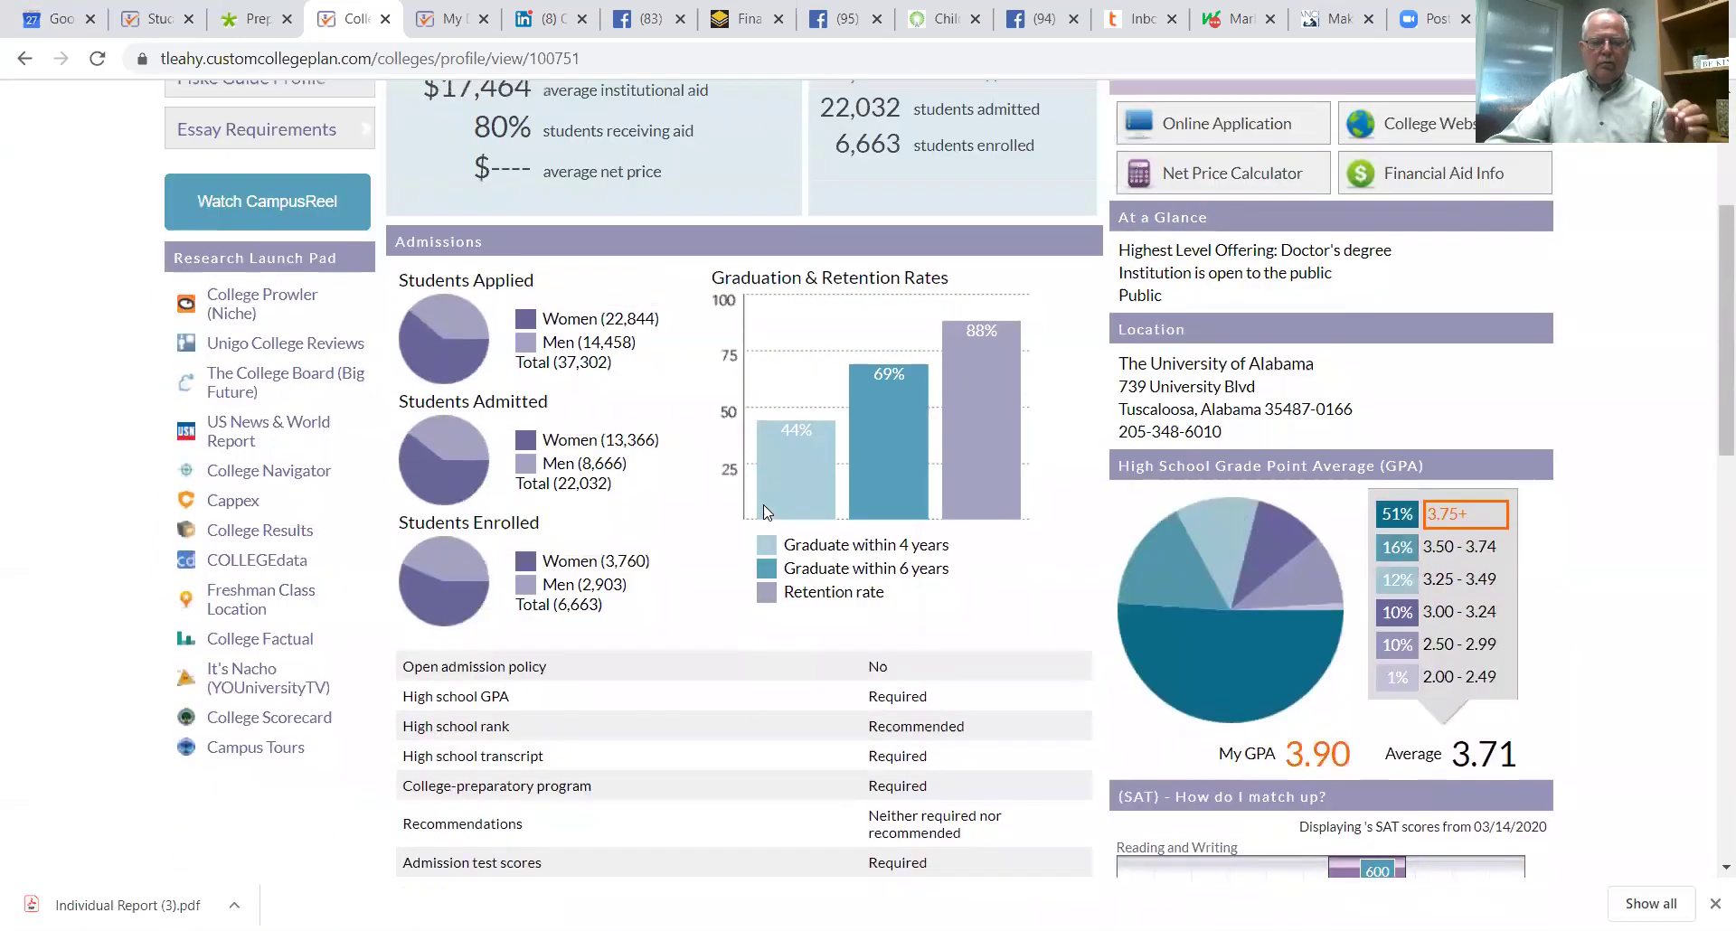
scroll(586, 483, "up", 1)
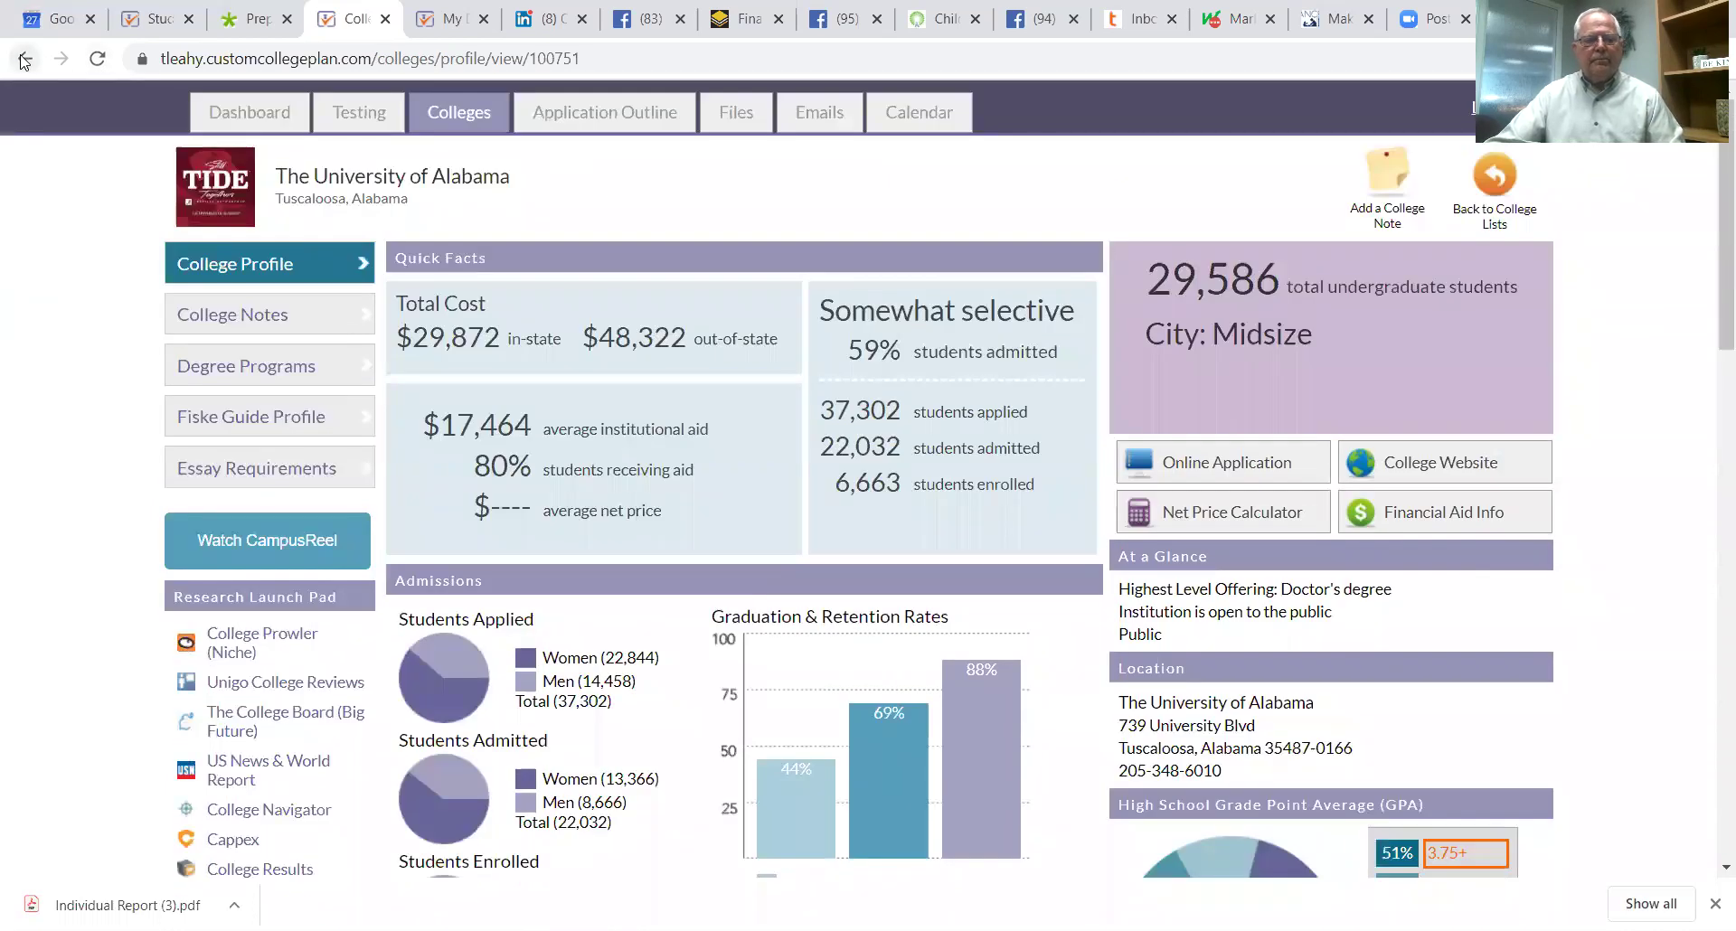
Step: Review the Application Outline showing Alabama's February 1 priority deadline and uncompleted requirements
left_click(24, 59)
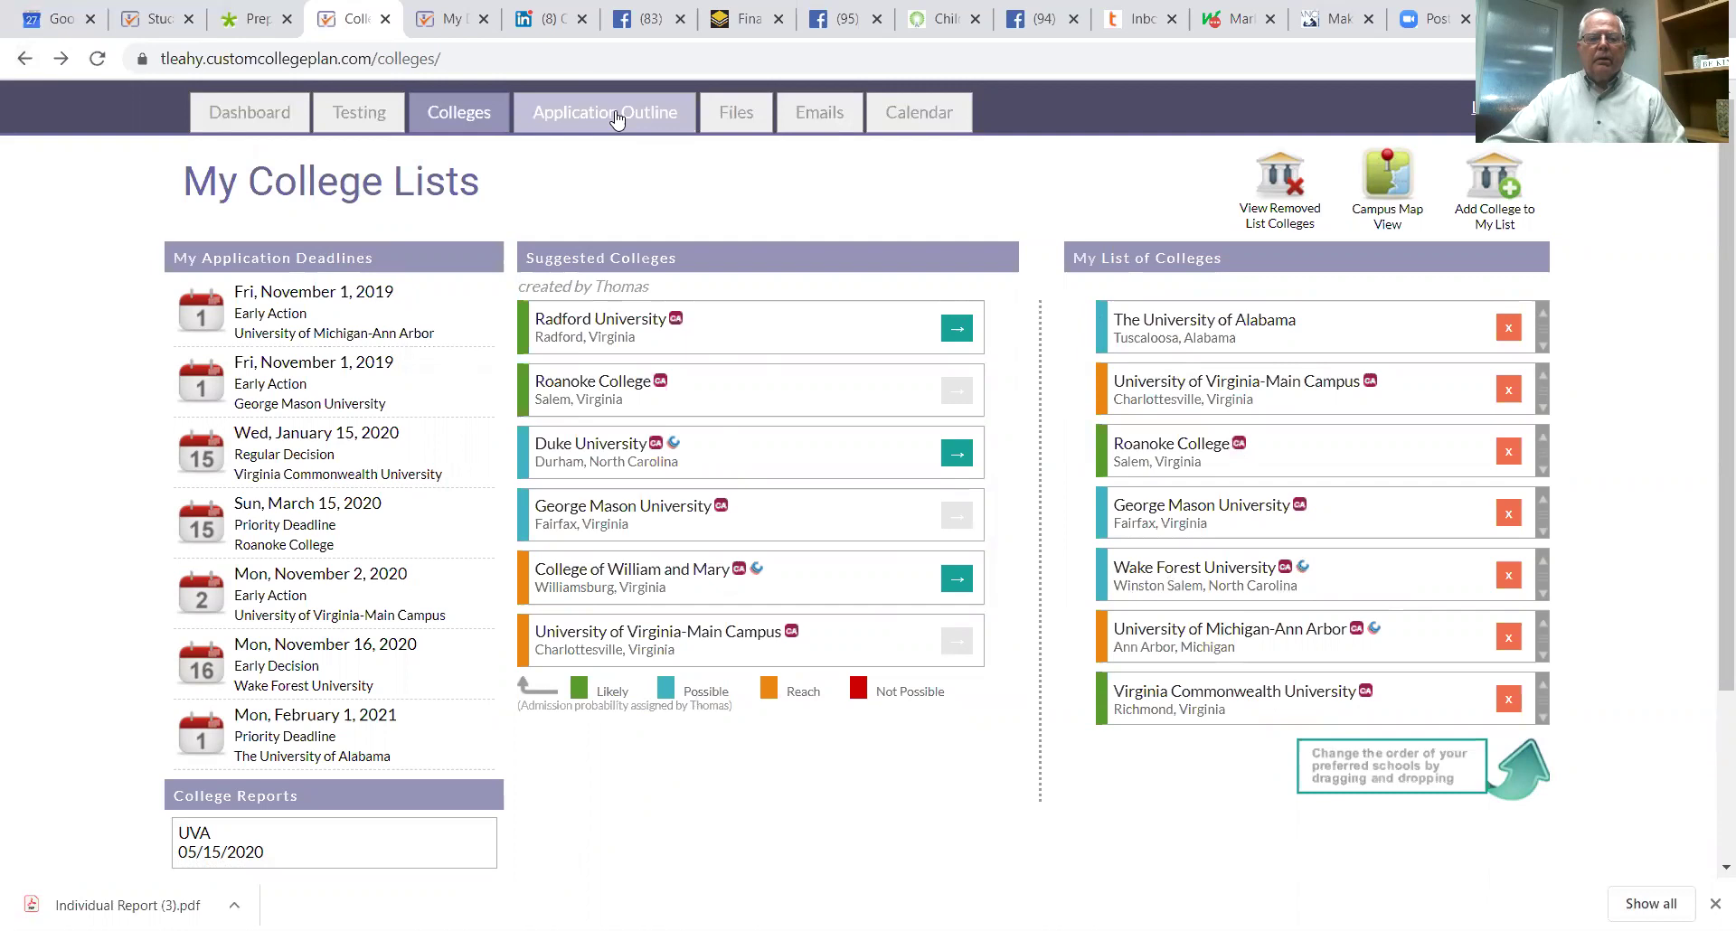
left_click(611, 120)
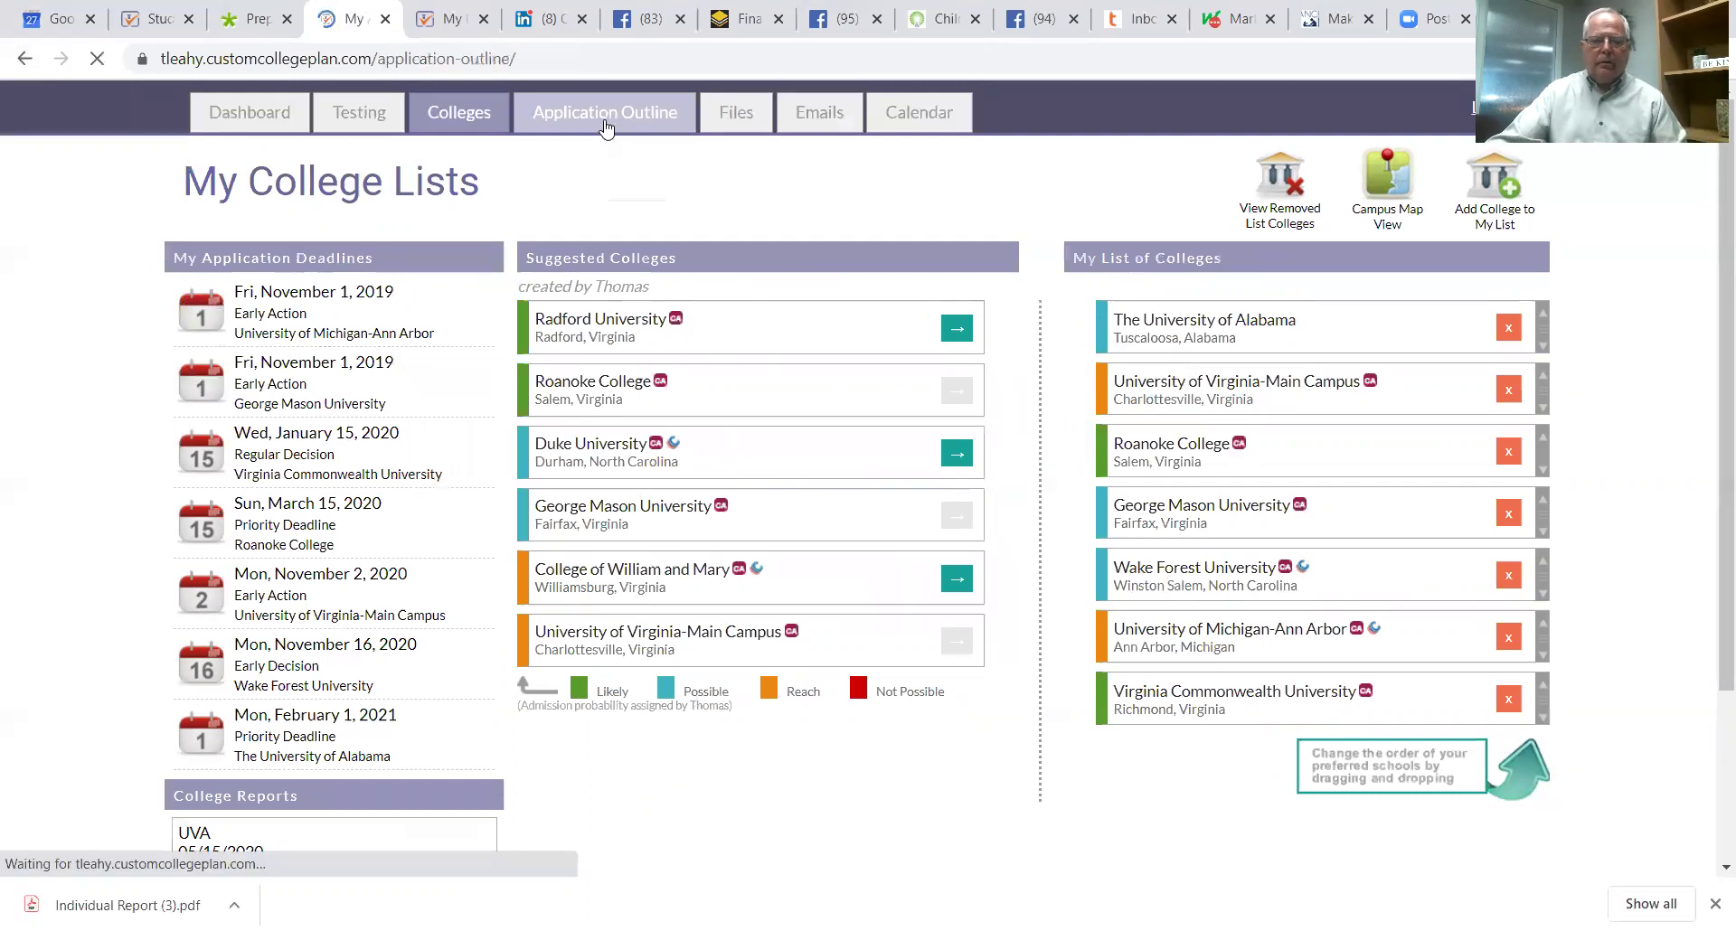
scroll(1100, 489, "down", 3)
scroll(1116, 485, "up", 1)
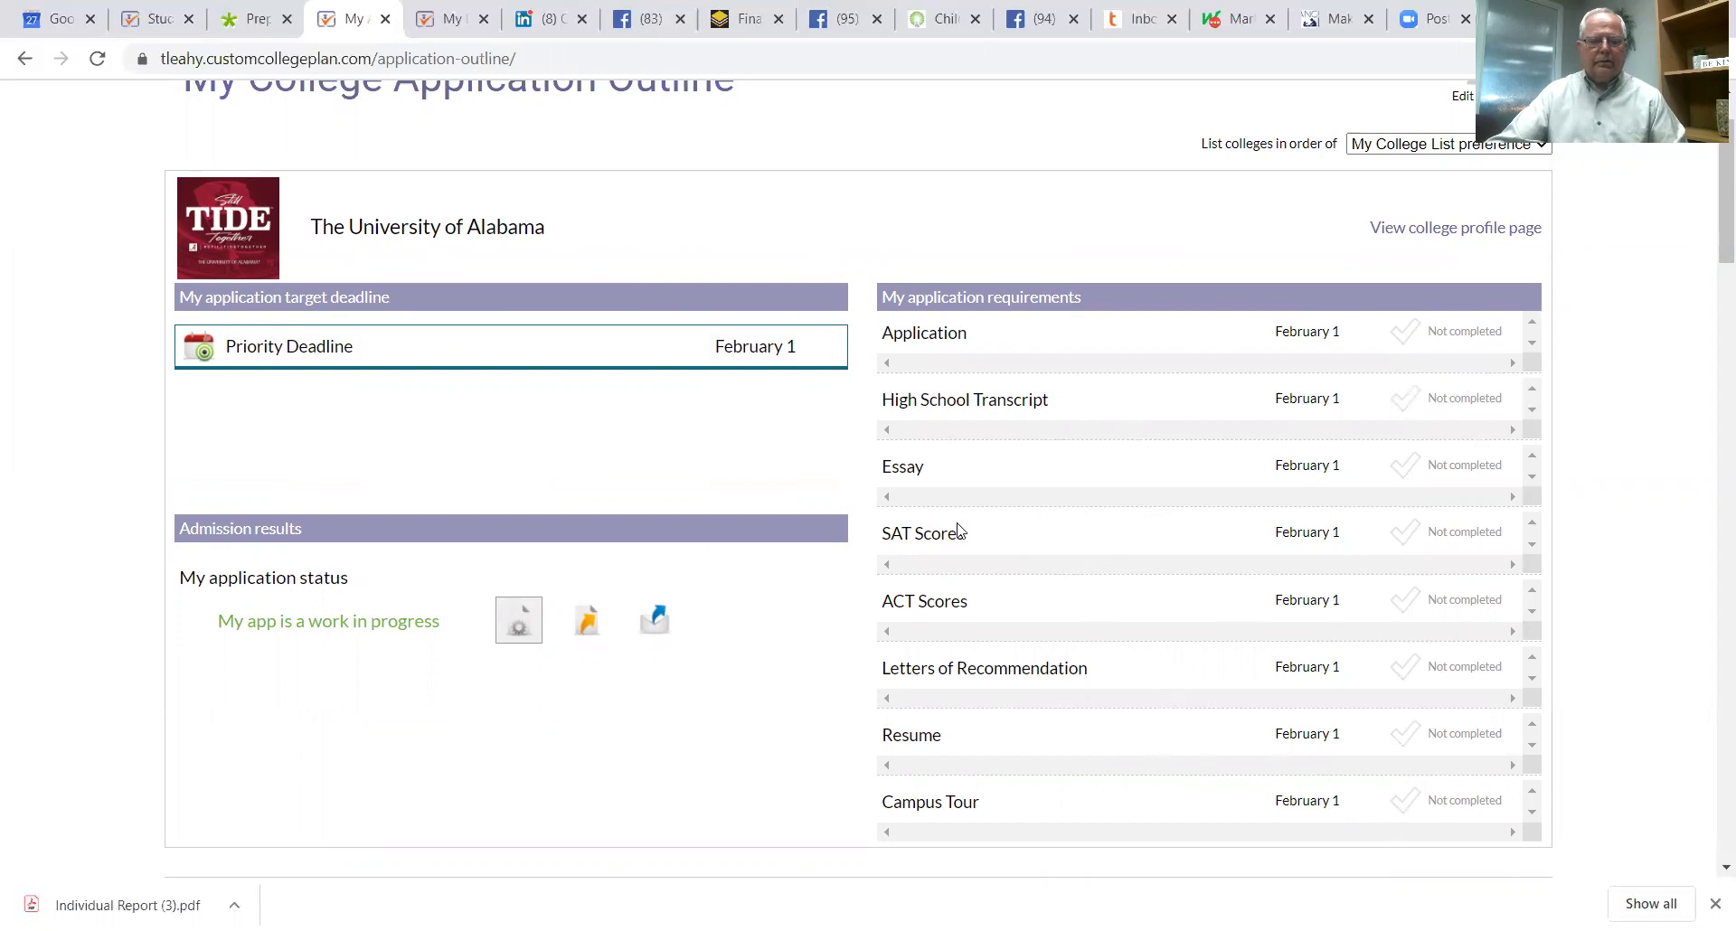
scroll(967, 503, "up", 2)
scroll(961, 539, "down", 1)
scroll(961, 539, "up", 1)
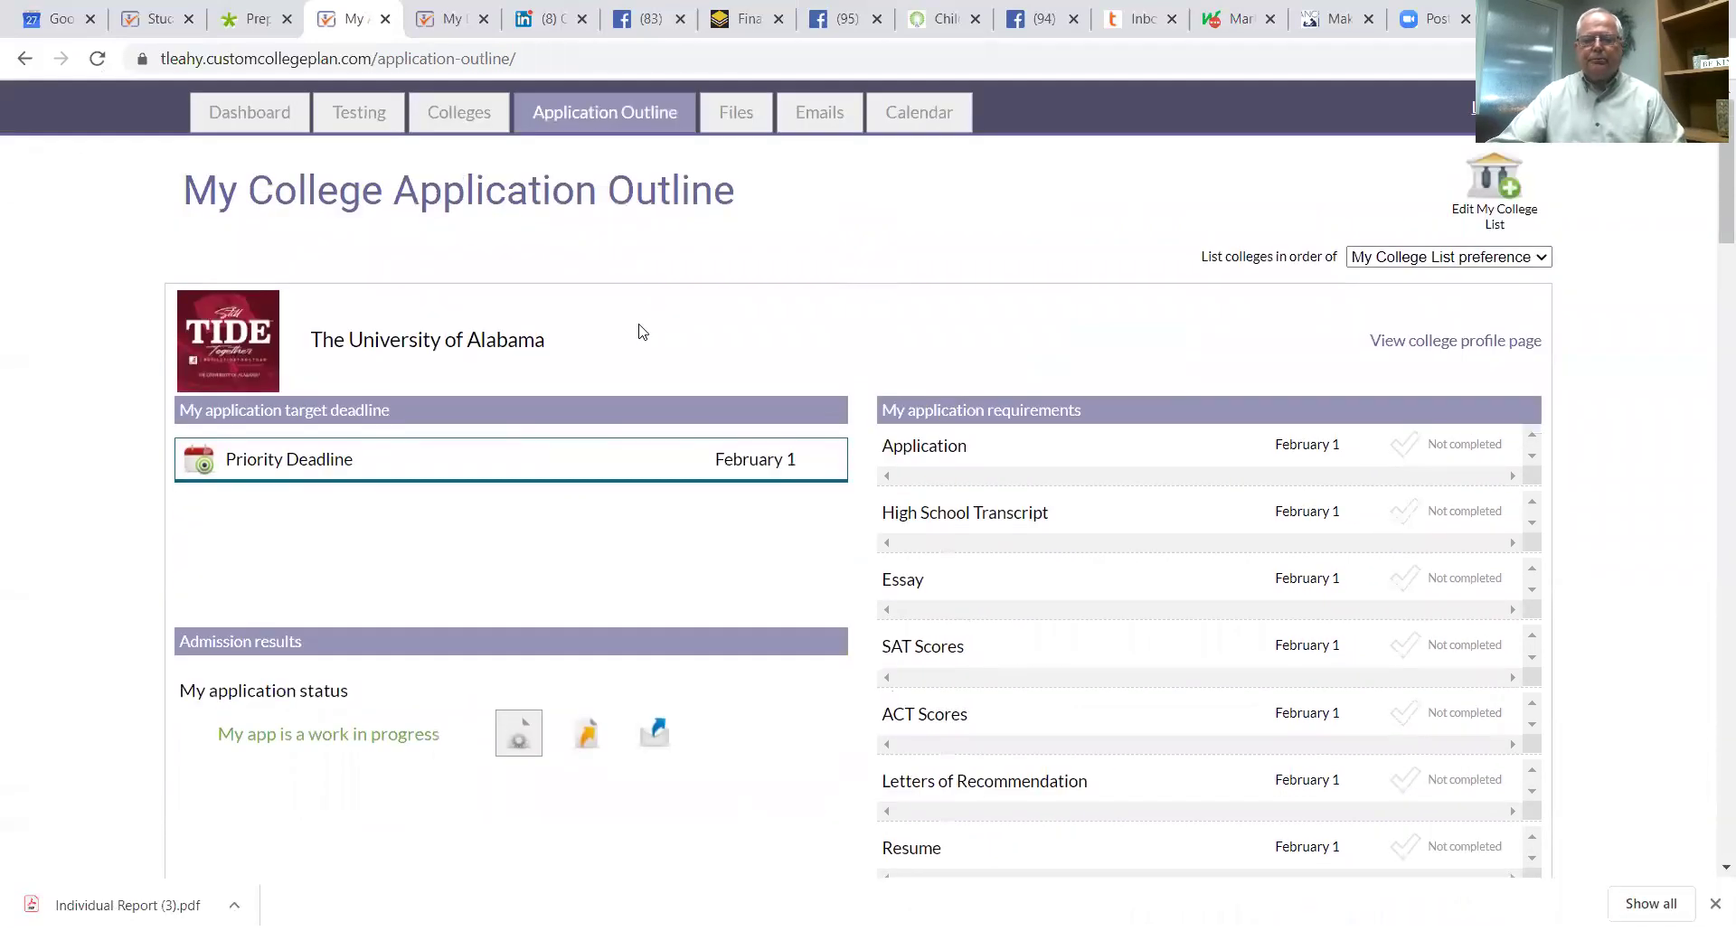
Step: Browse the uploaded Soccer Essay.docx and counselor-shared folders such as Access Scholarships
left_click(723, 115)
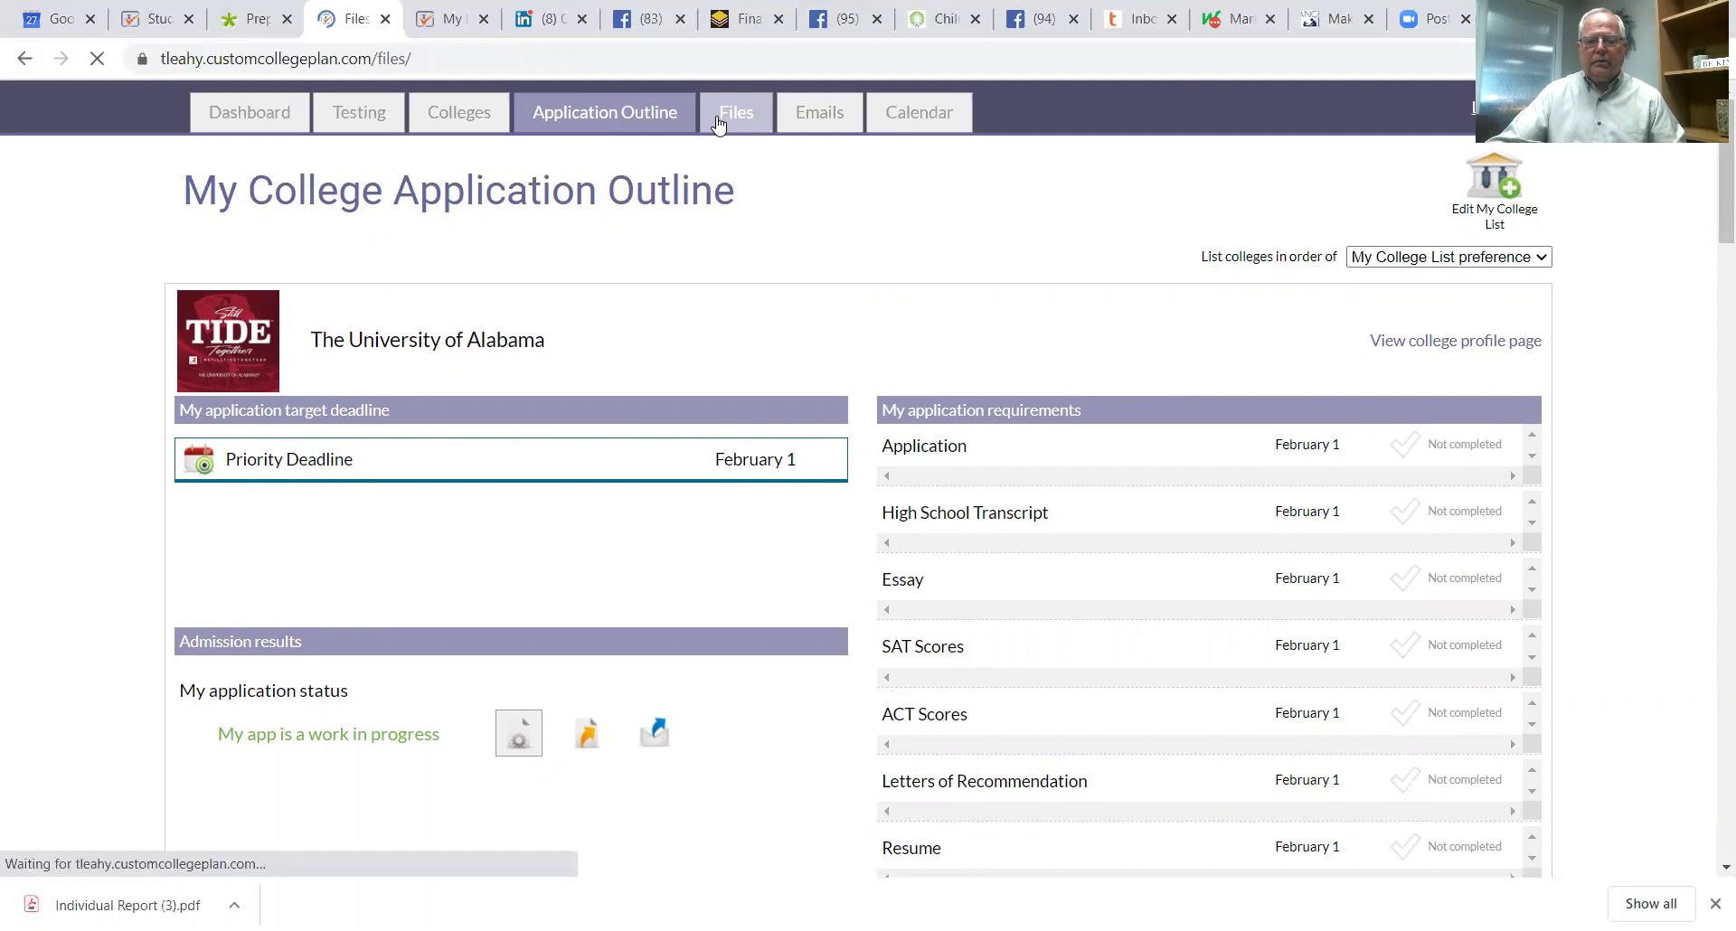
scroll(1234, 534, "down", 3)
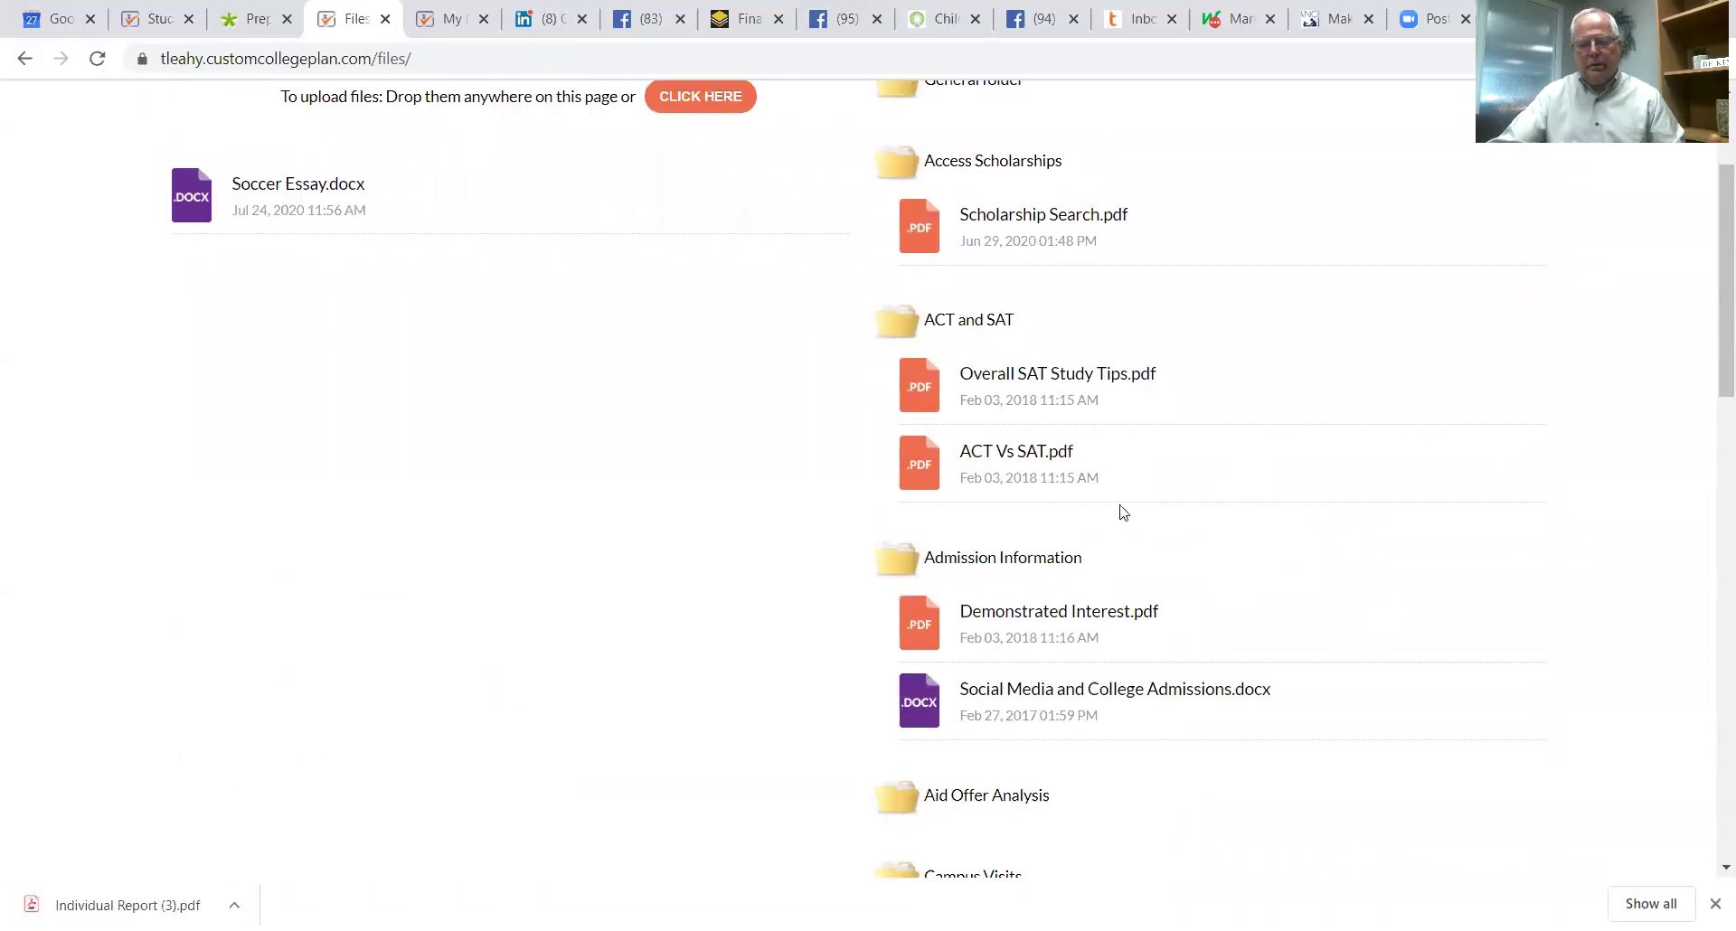
scroll(970, 380, "up", 3)
scroll(1203, 529, "down", 4)
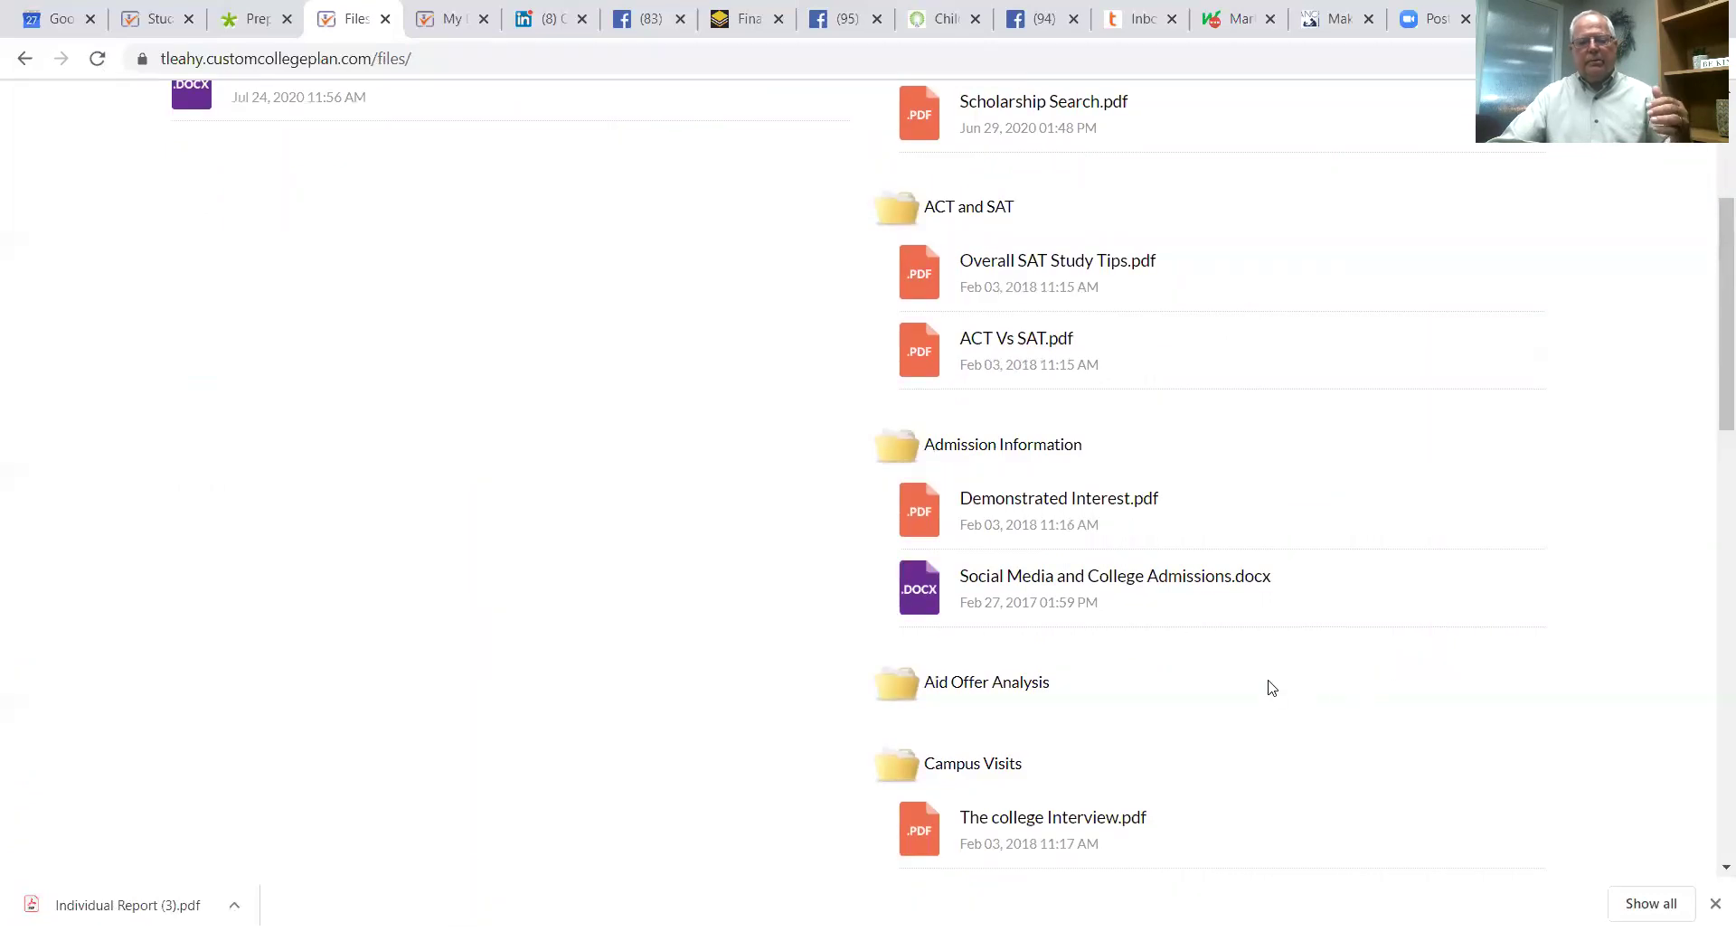
scroll(1268, 674, "down", 1)
scroll(1261, 655, "down", 2)
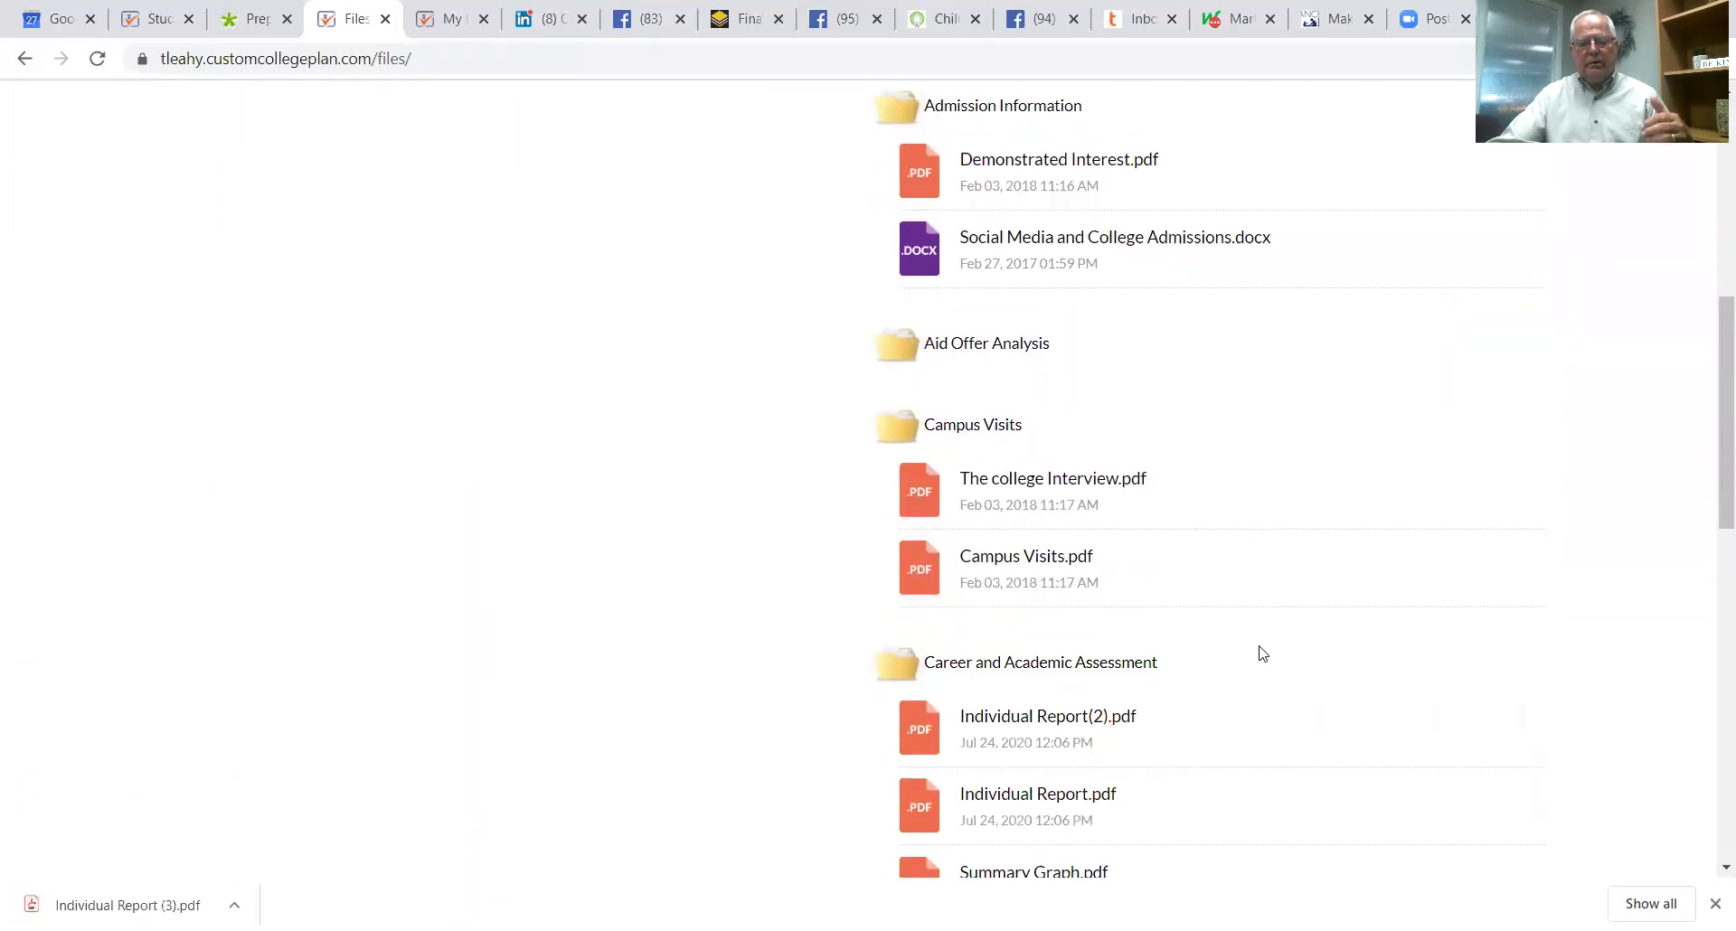
scroll(1252, 628, "up", 6)
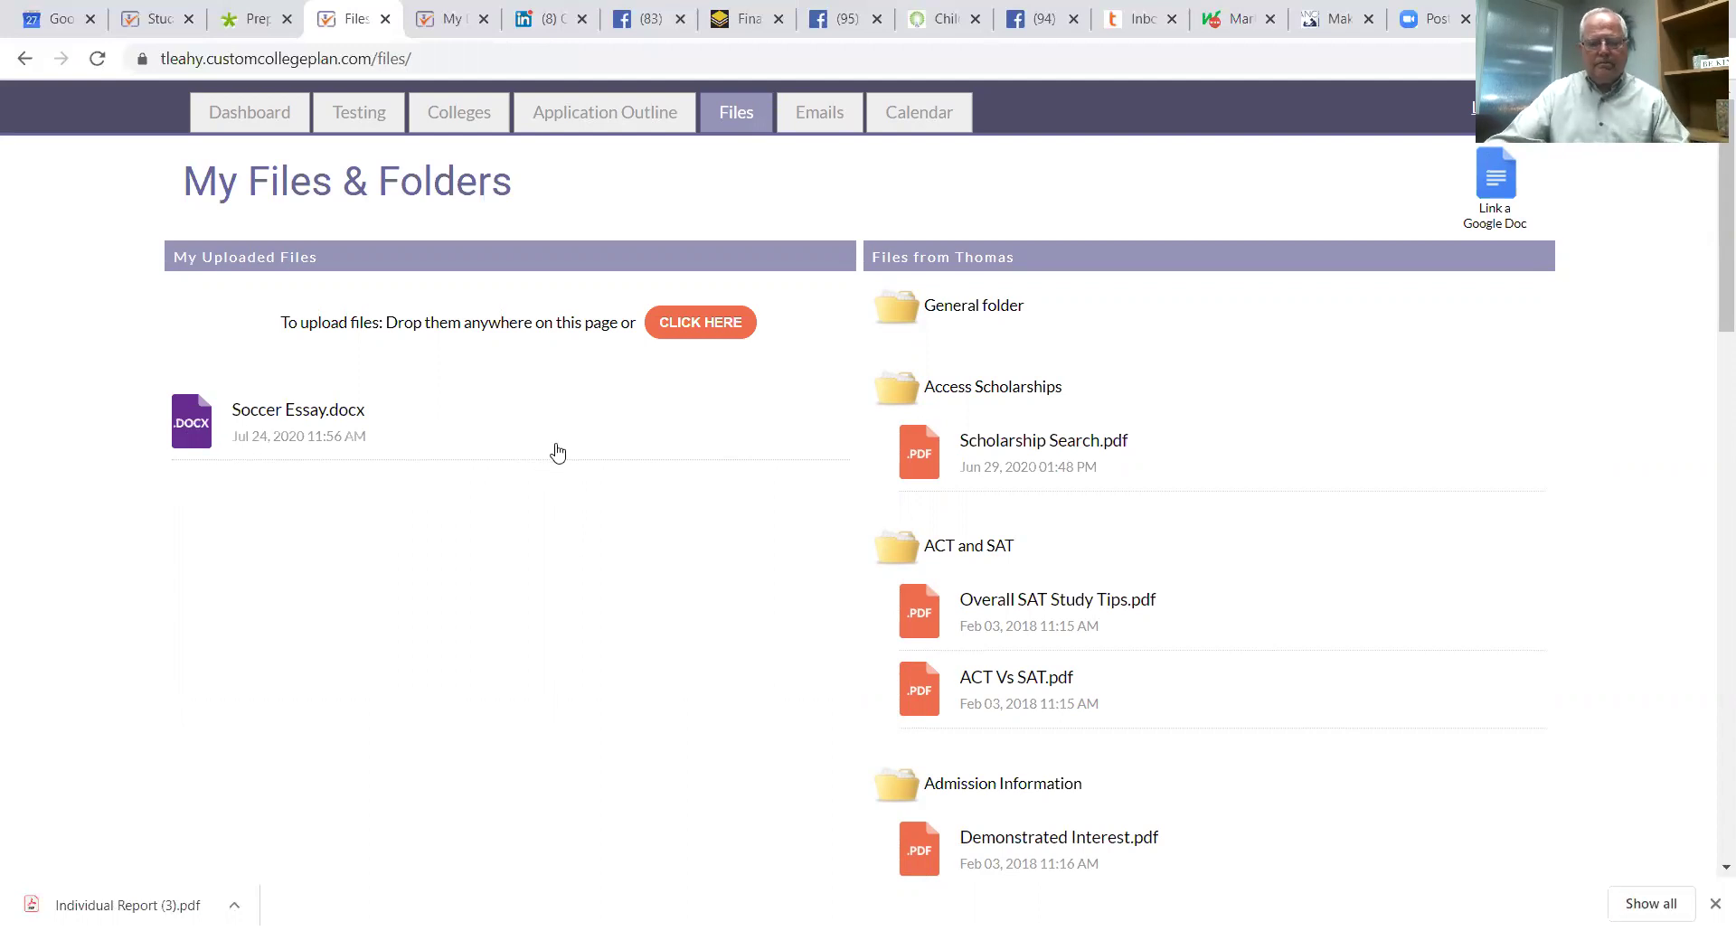
scroll(592, 430, "down", 3)
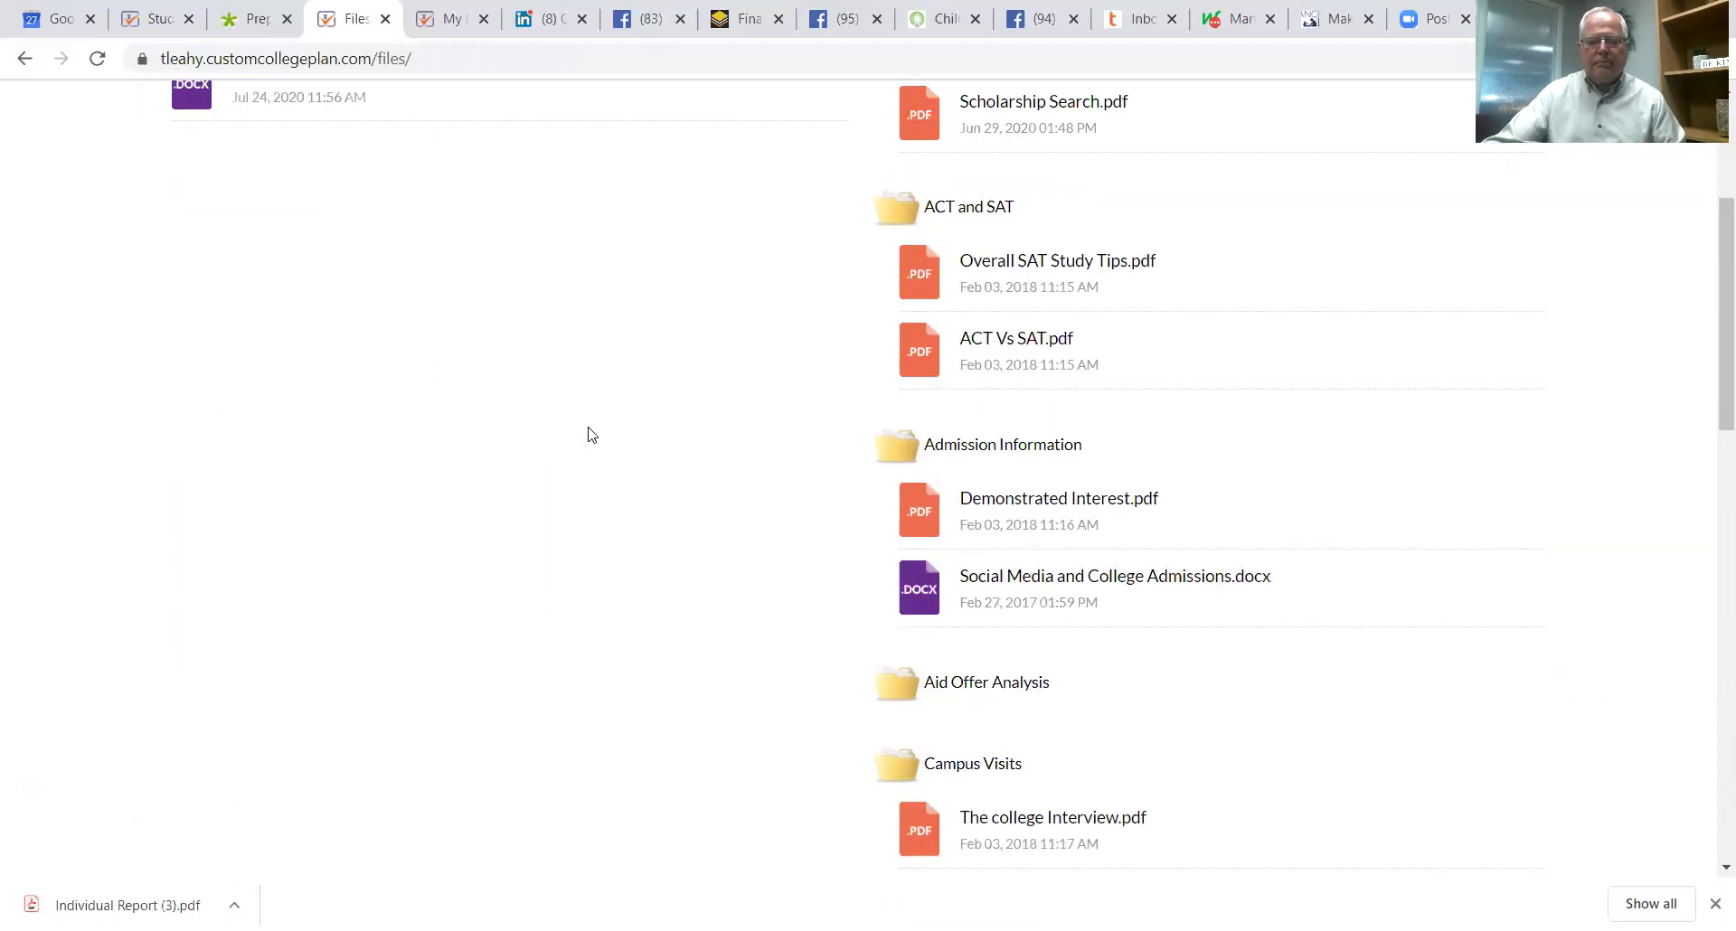
scroll(624, 461, "down", 5)
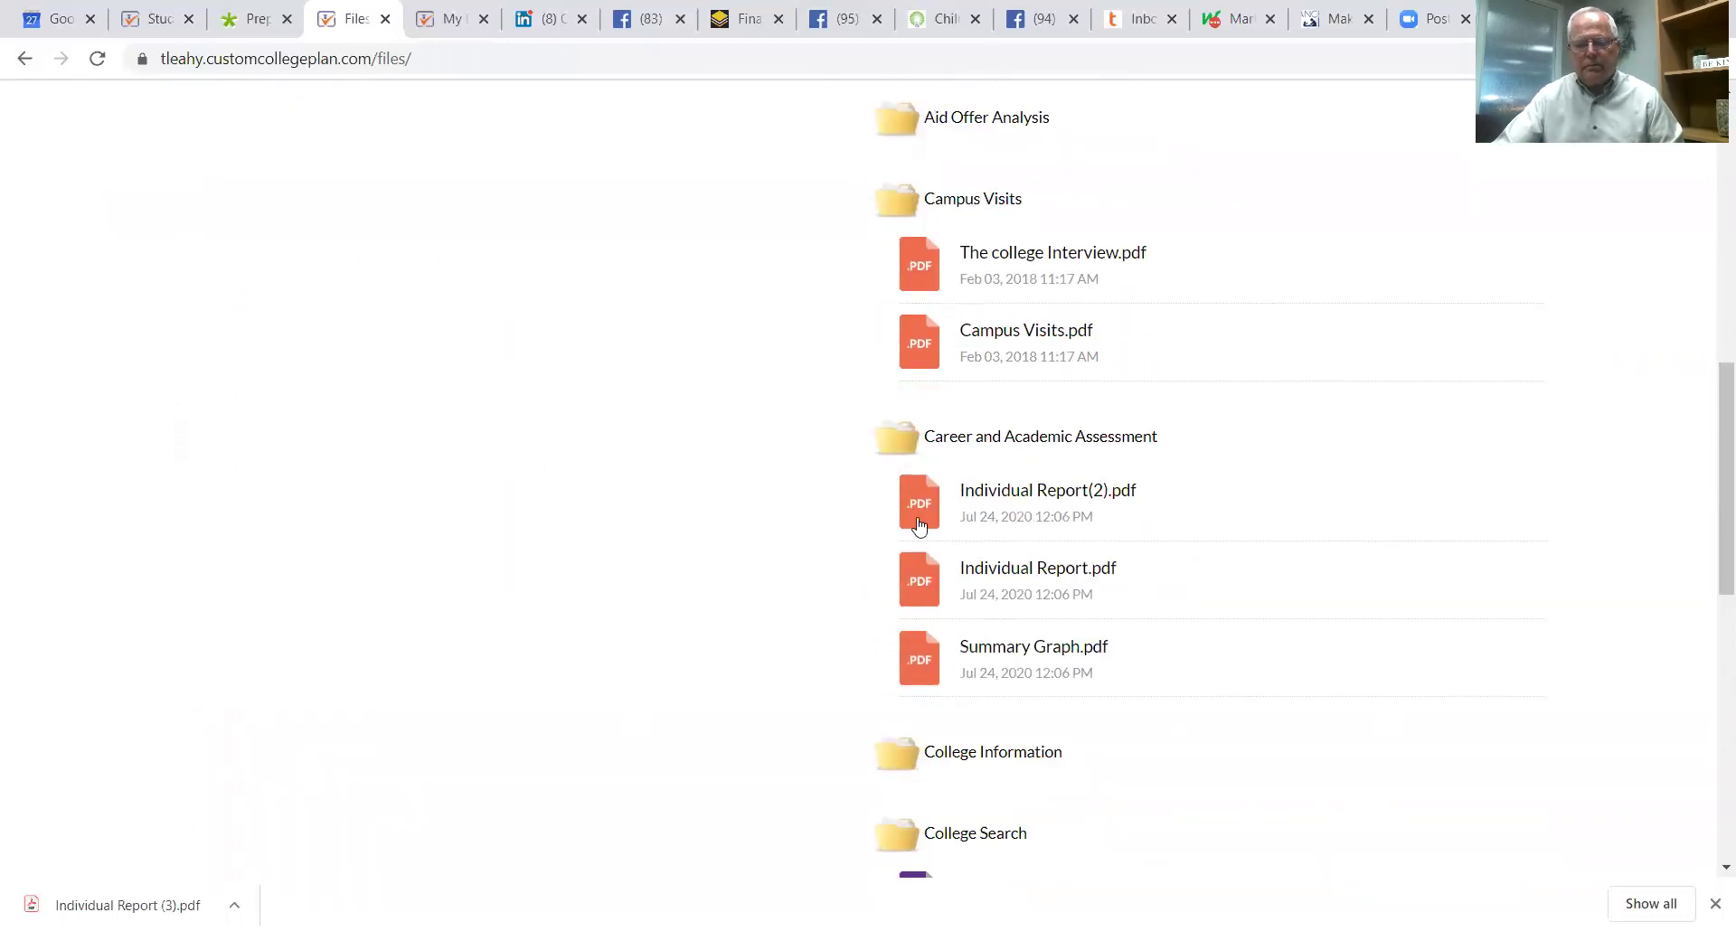
scroll(1174, 652, "down", 2)
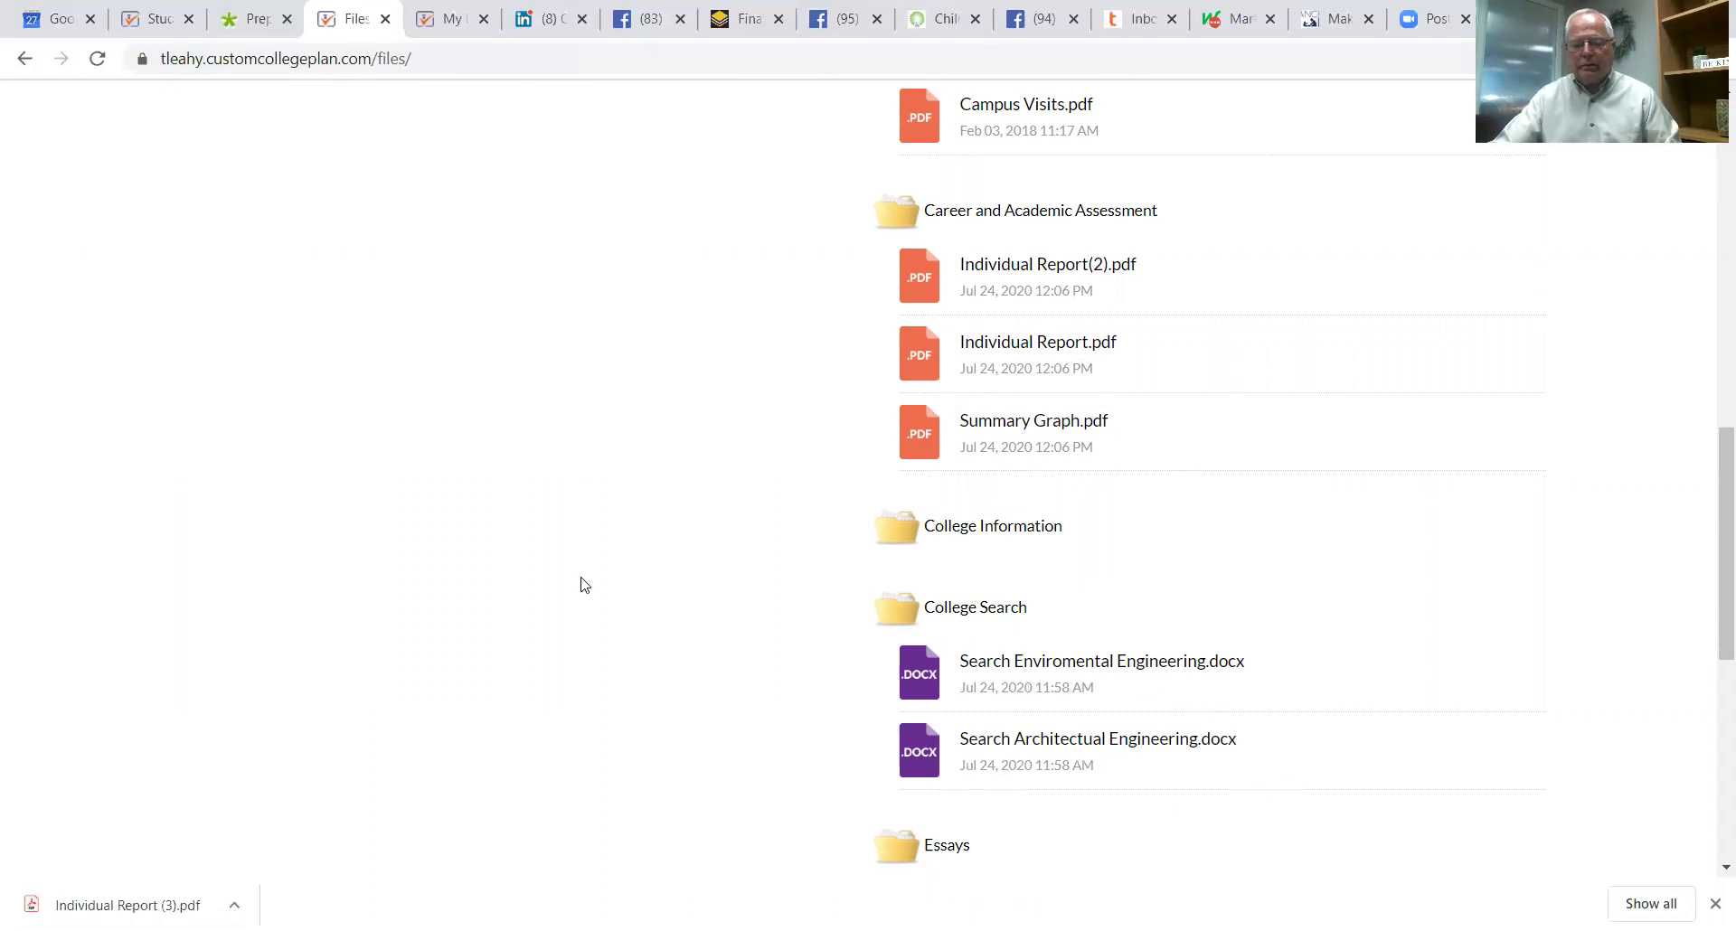
scroll(1103, 769, "up", 1)
scroll(1058, 752, "down", 1)
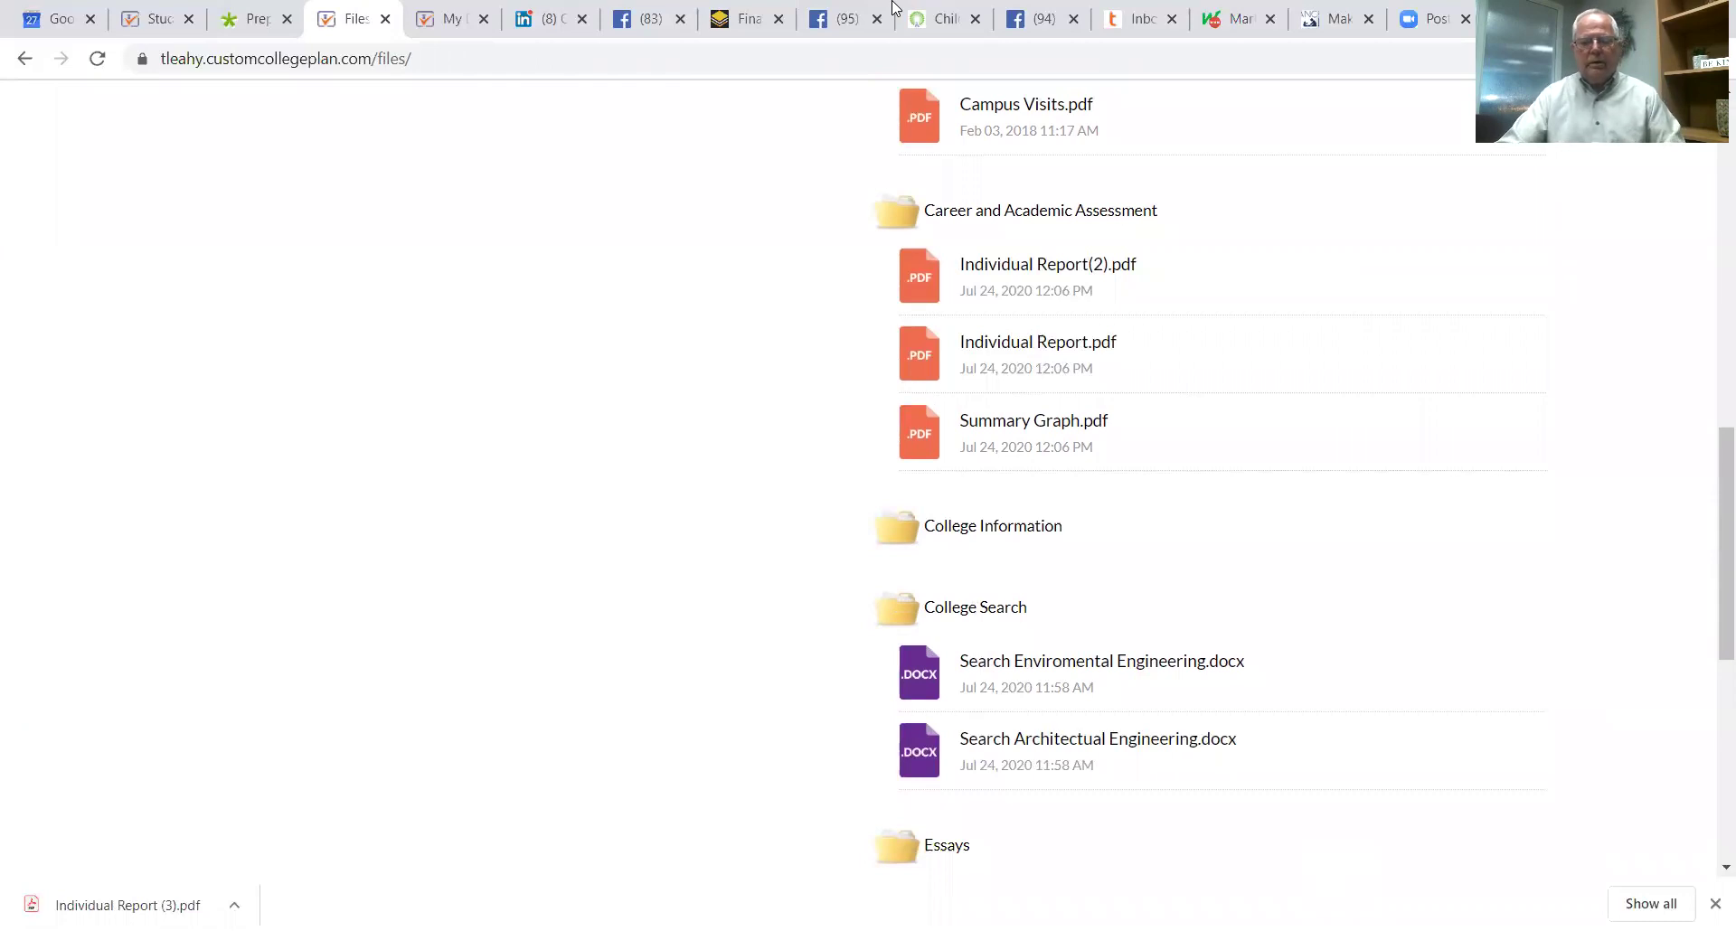
scroll(1121, 659, "up", 7)
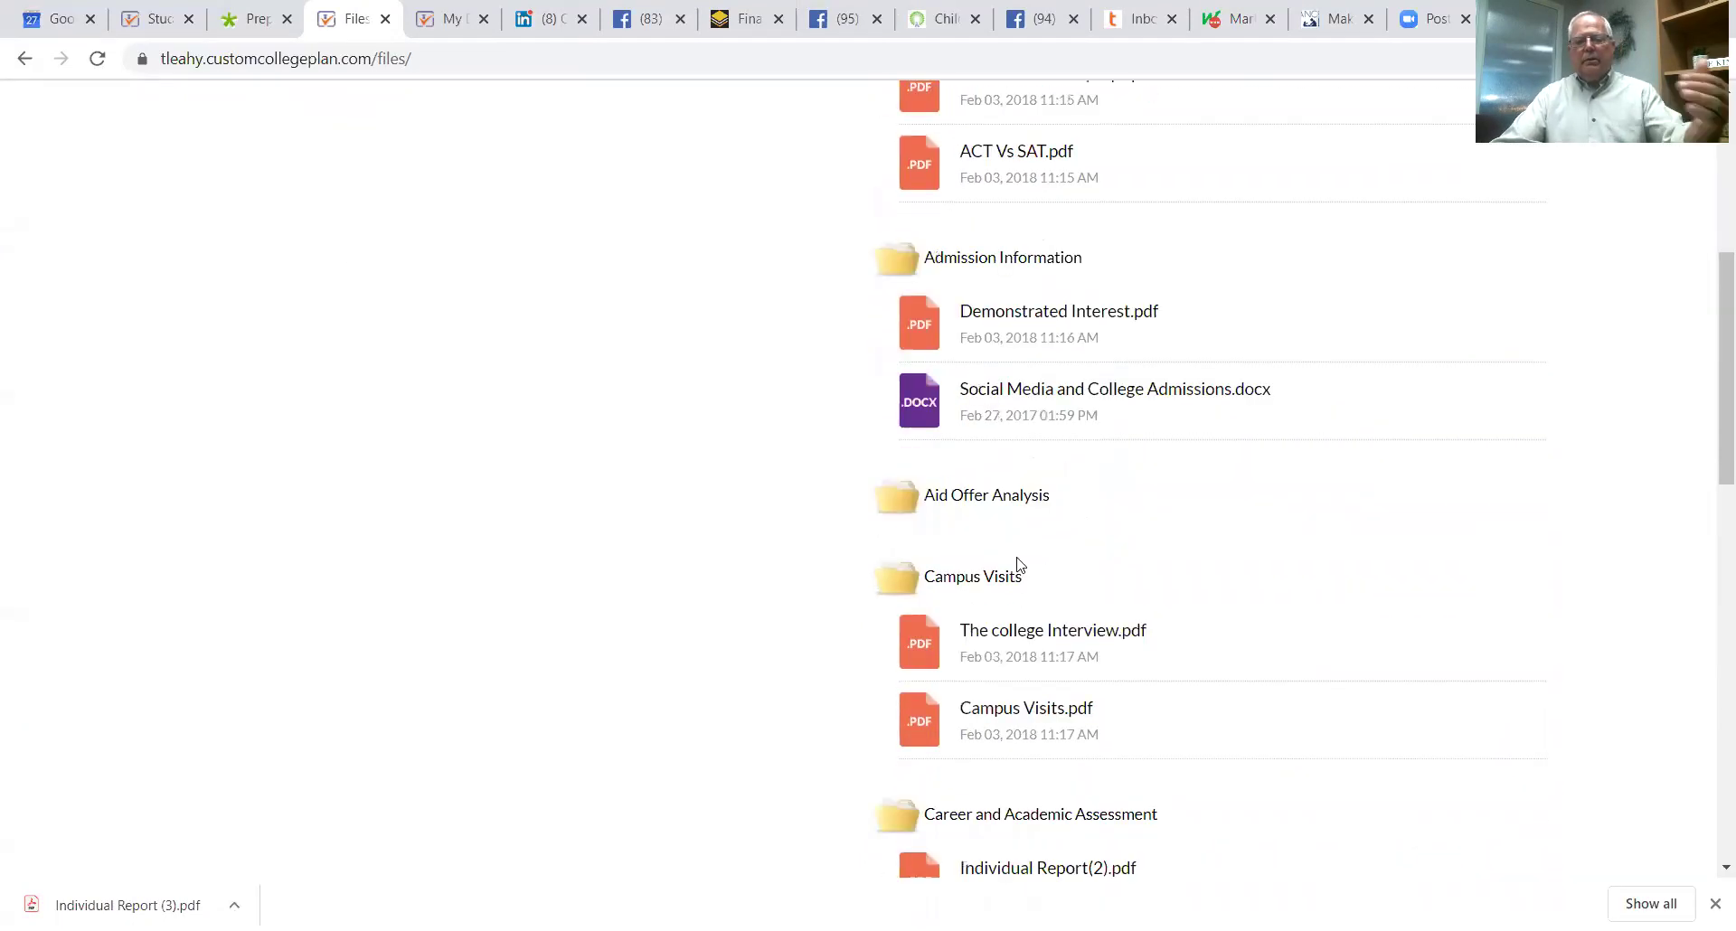
scroll(886, 524, "down", 1)
scroll(633, 461, "up", 7)
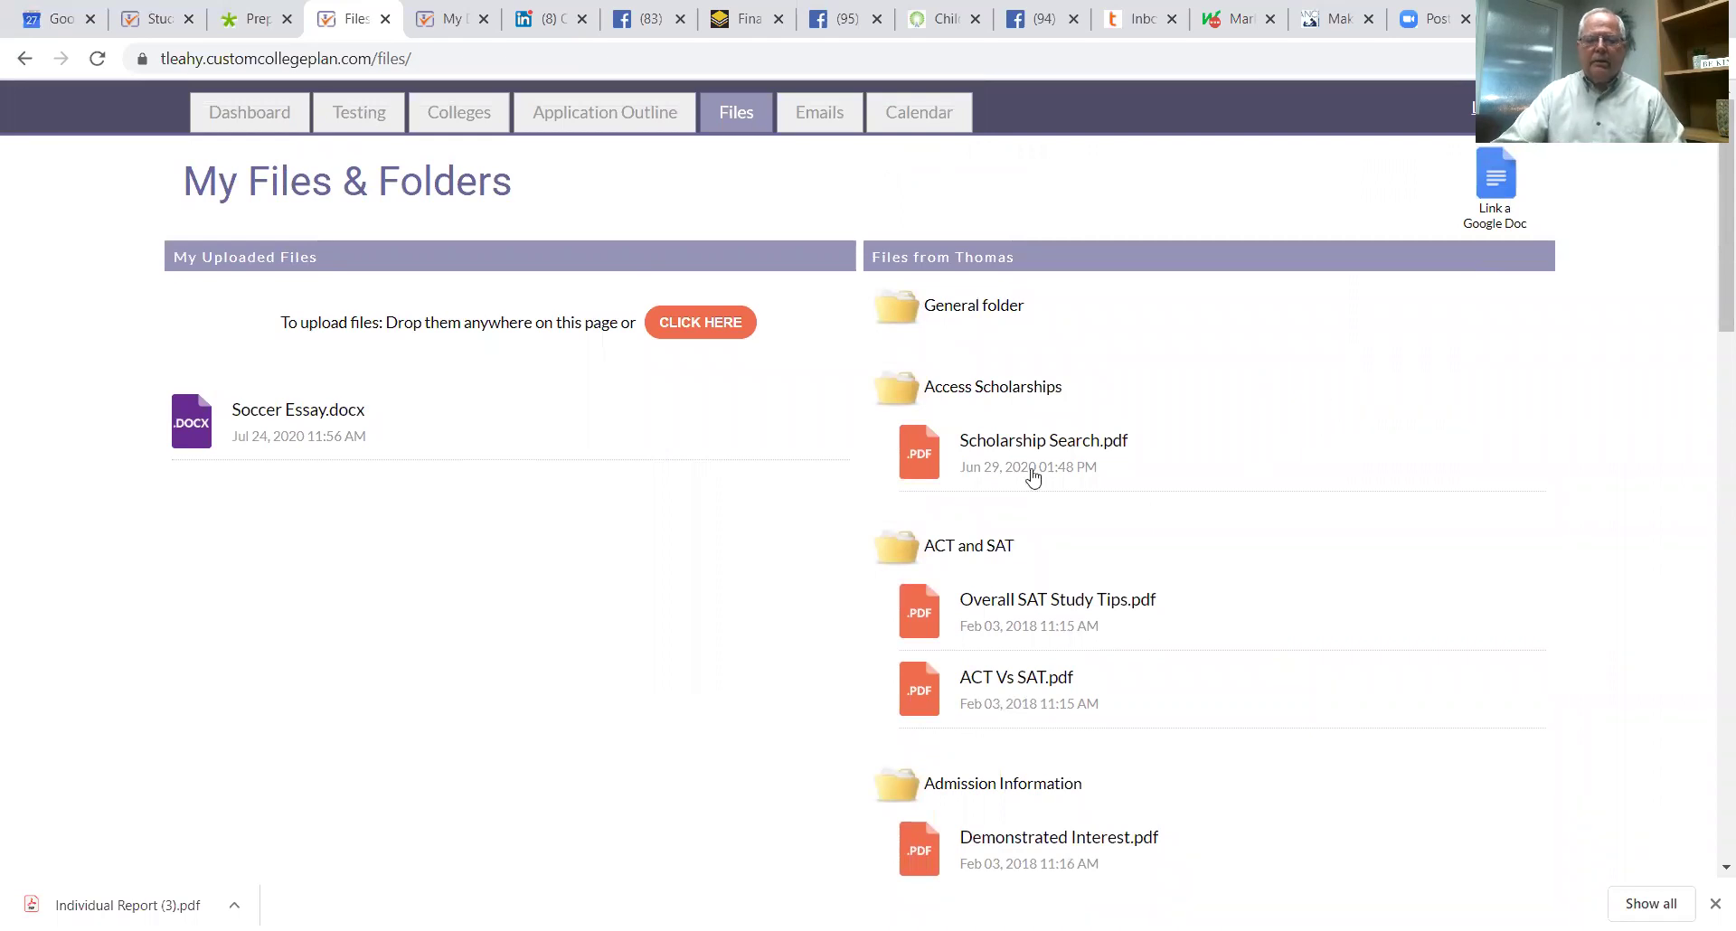
Step: Open Scholarship Search.pdf from Access Scholarships and launch its OptimumEd search link in a new tab
left_click(981, 445)
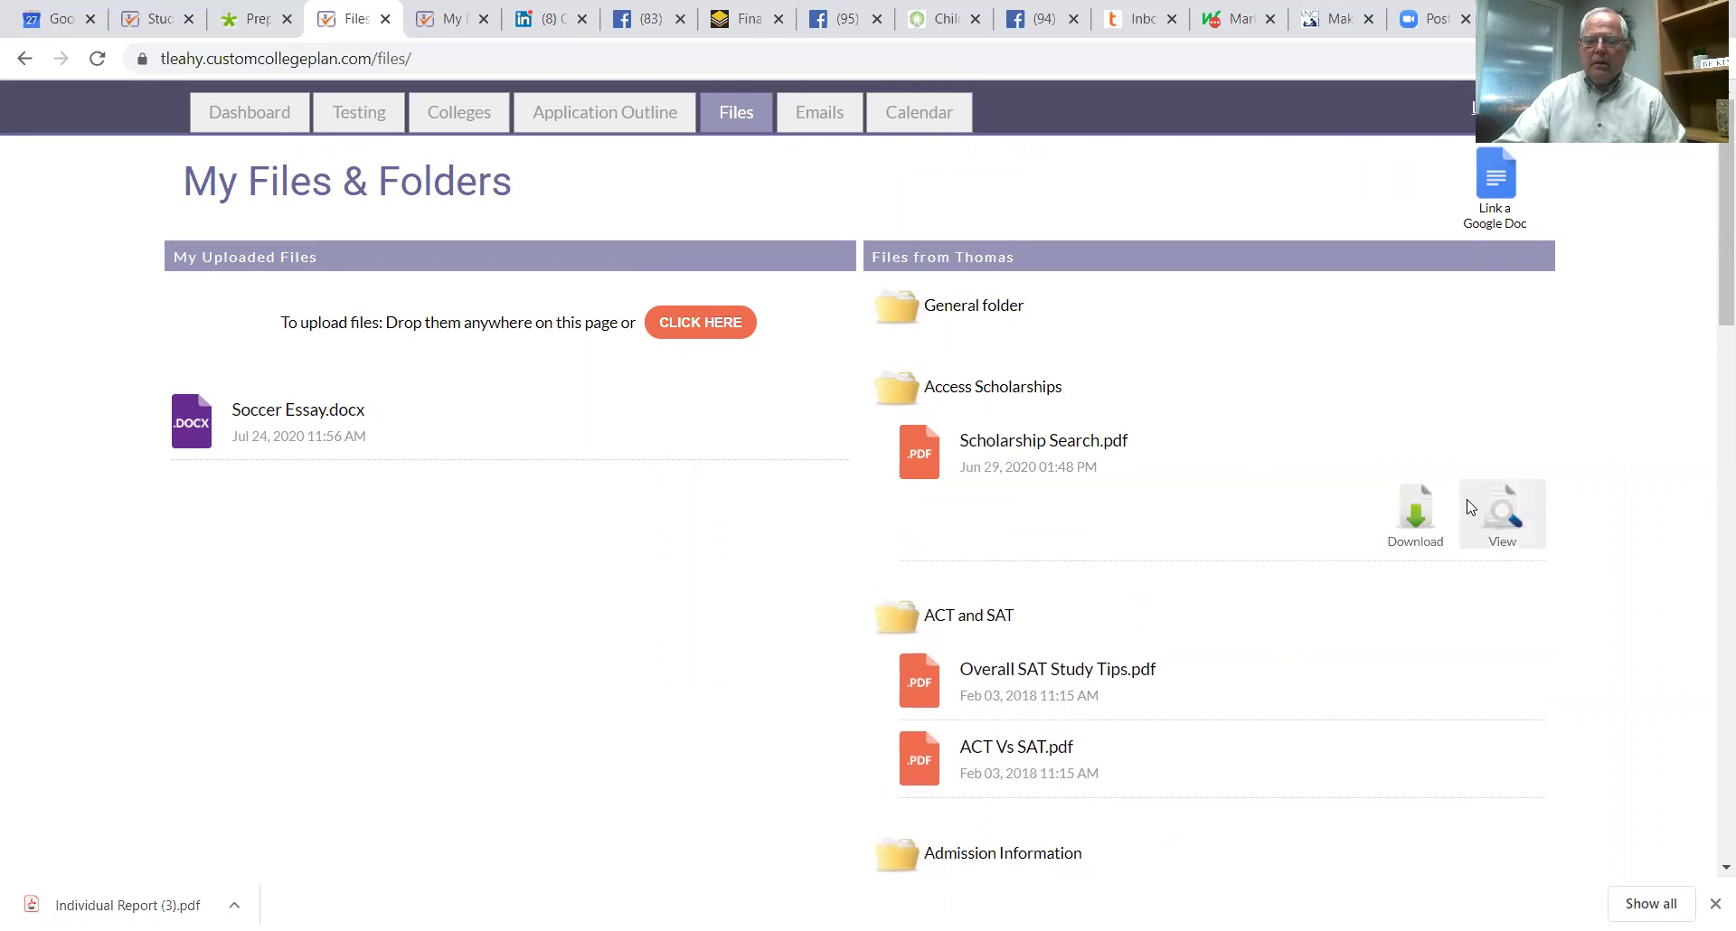
left_click(1422, 522)
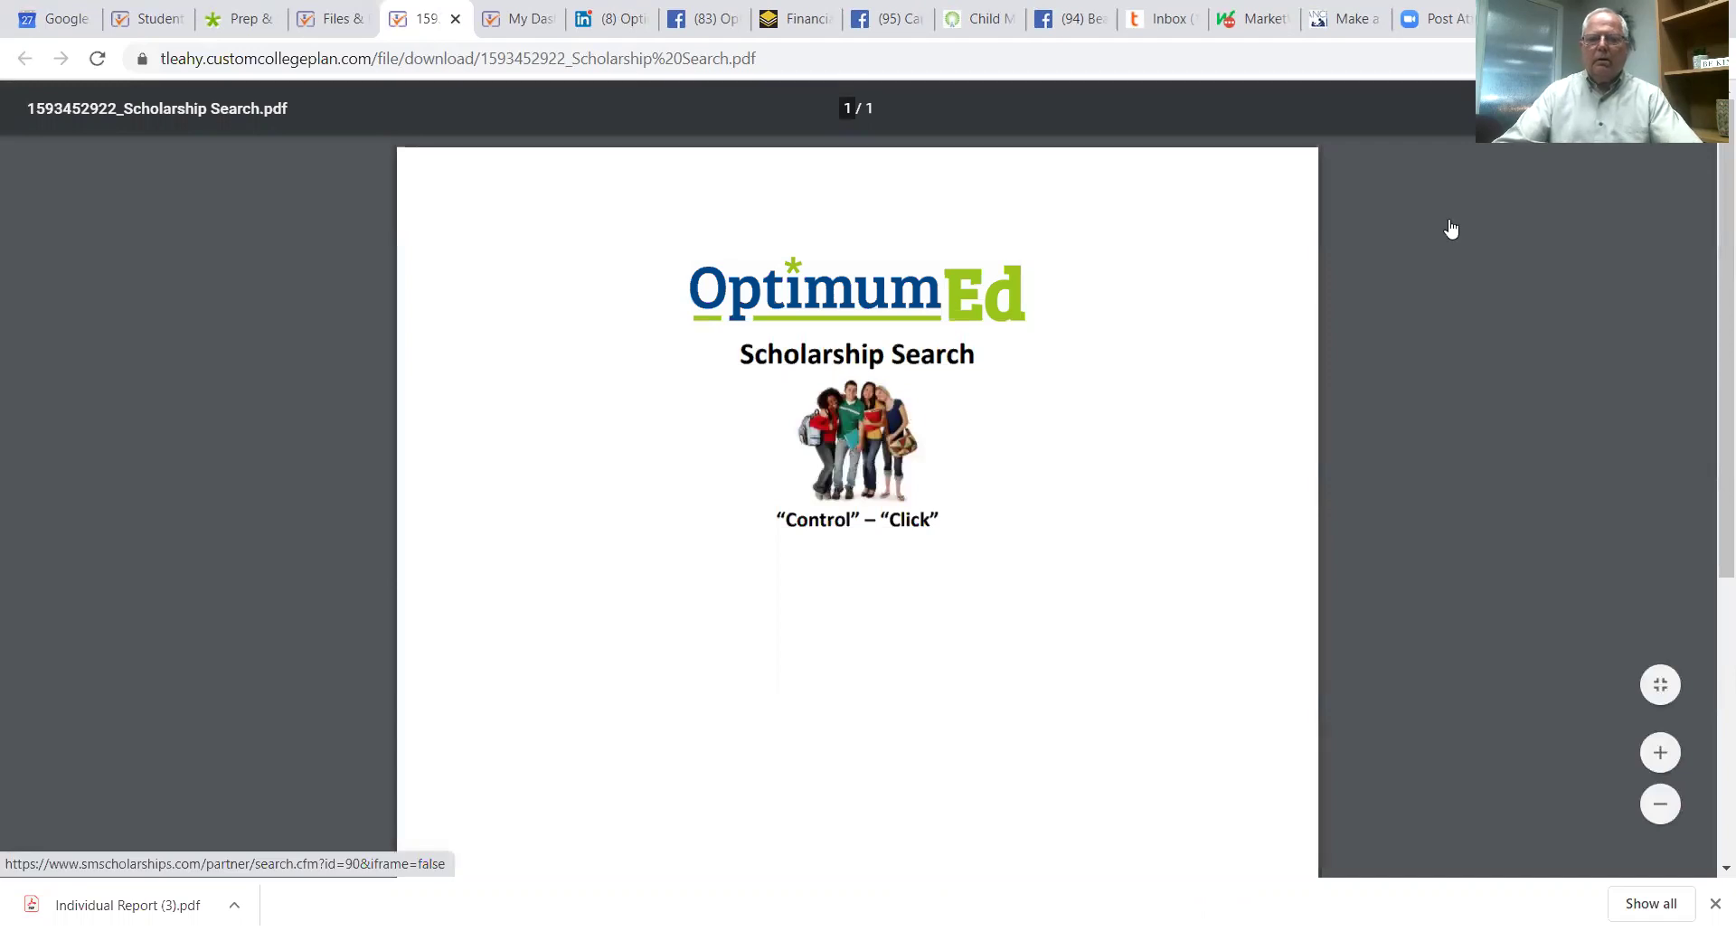
left_click(1451, 228, "ctrl")
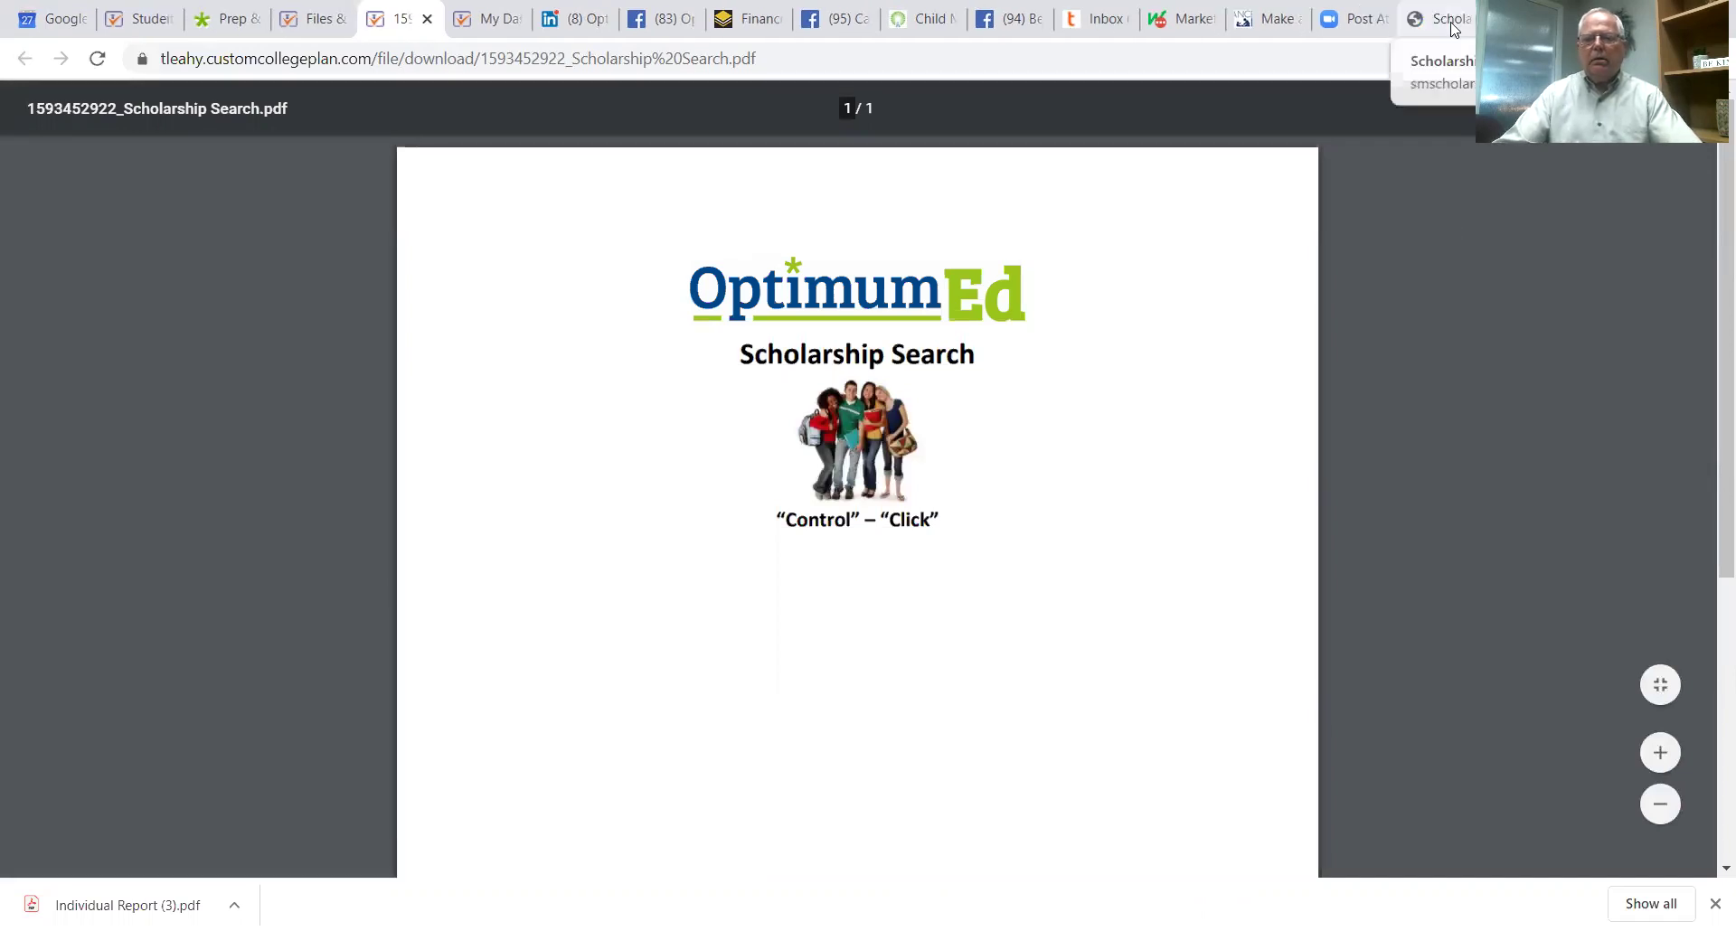
Step: Review the OptimumEd Student Profile form prefilled as a U.S. citizen high school senior, age 17
left_click(1446, 20)
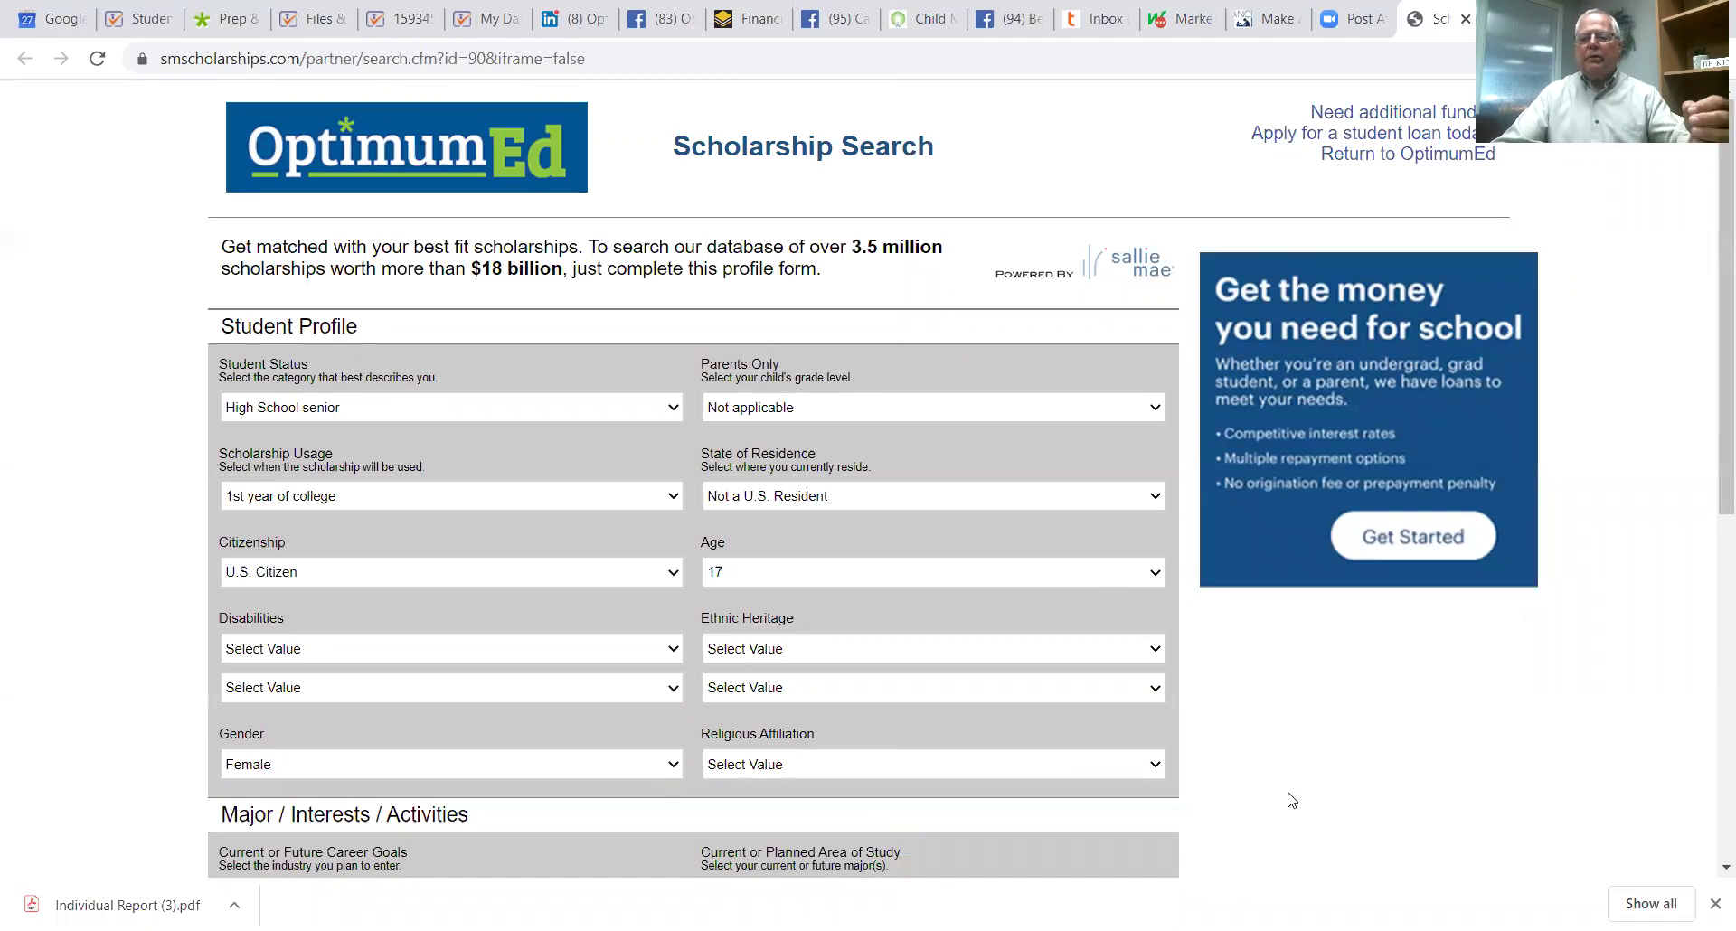
scroll(1141, 741, "down", 5)
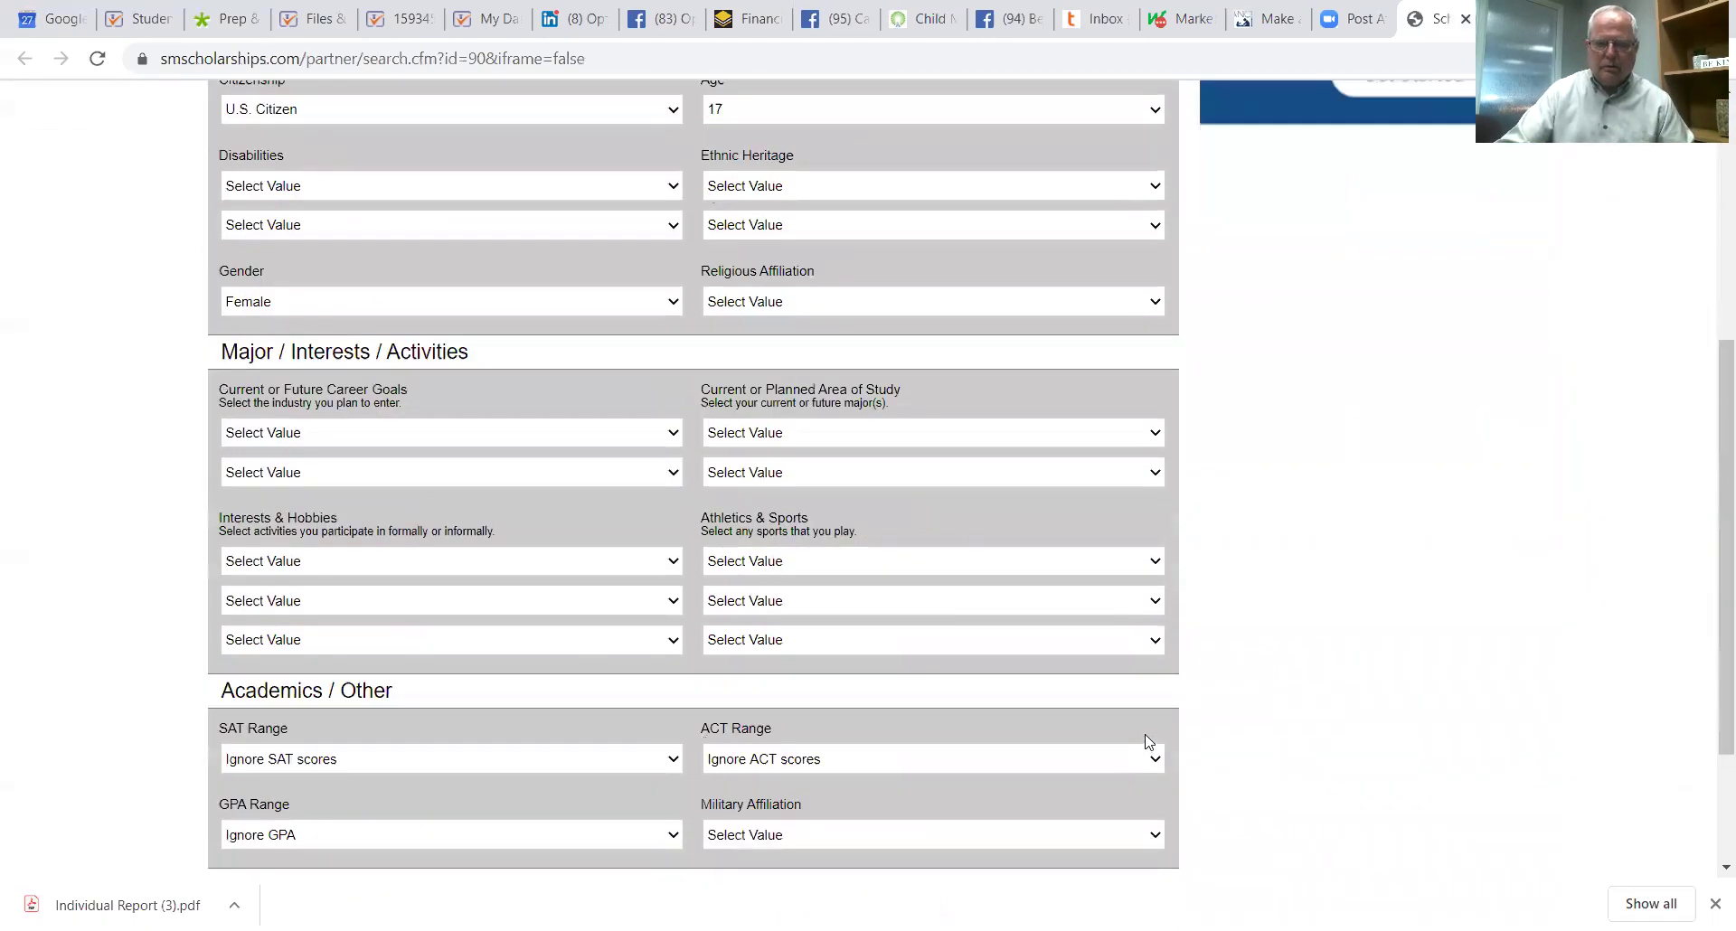
scroll(1150, 716, "up", 3)
scroll(1150, 710, "down", 3)
scroll(1148, 703, "up", 4)
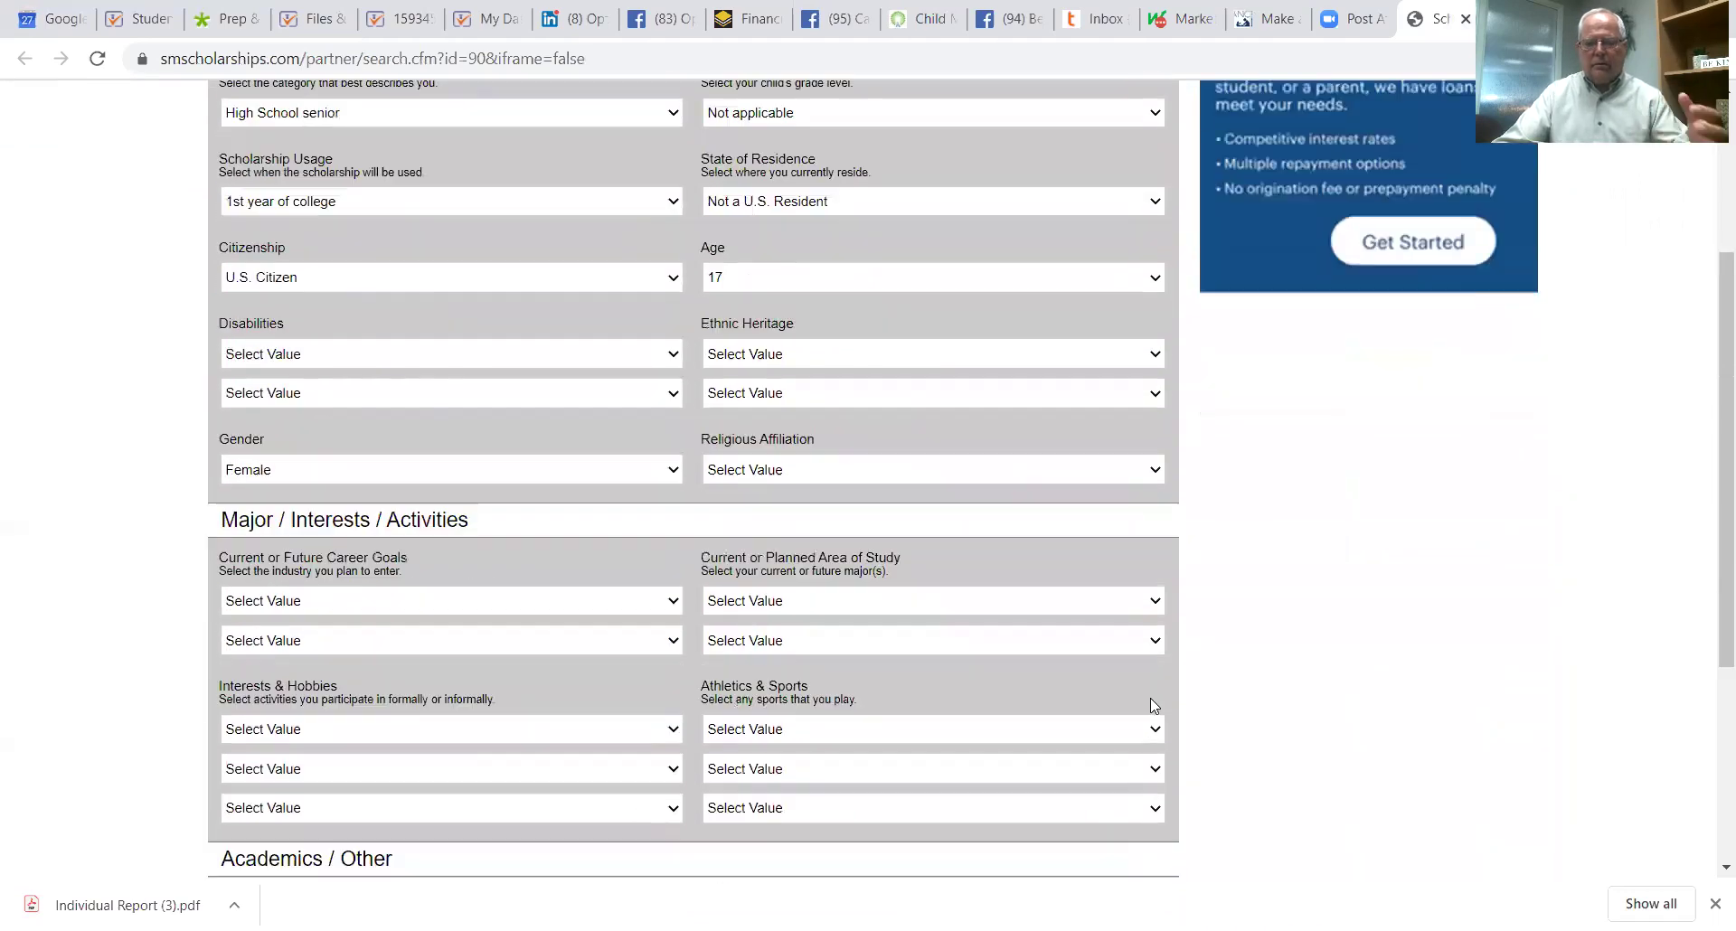